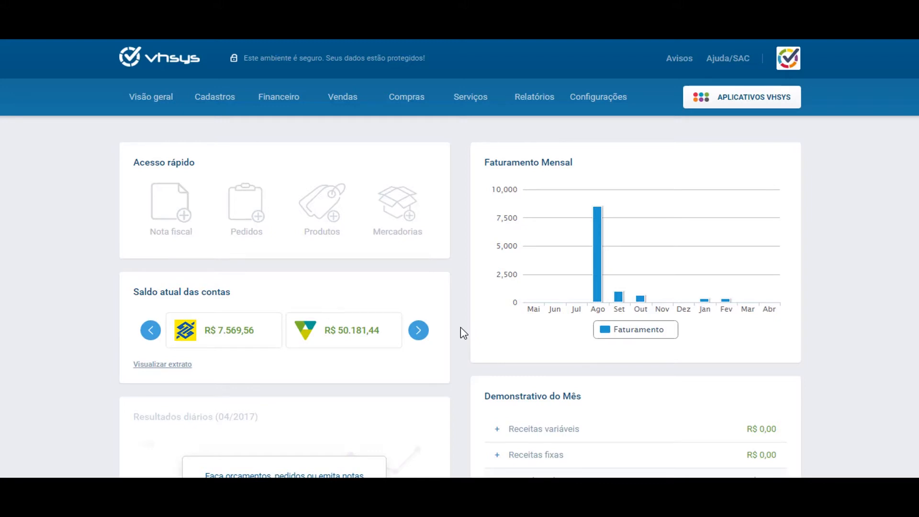
- Open the VHDesk tile's settings from the last page of installed vhsys apps
left_click(728, 103)
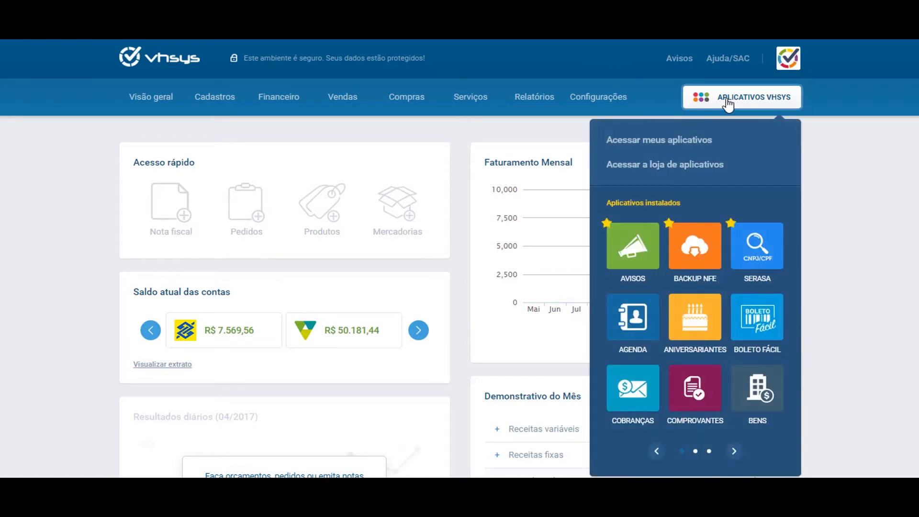
left_click(733, 452)
left_click(733, 452)
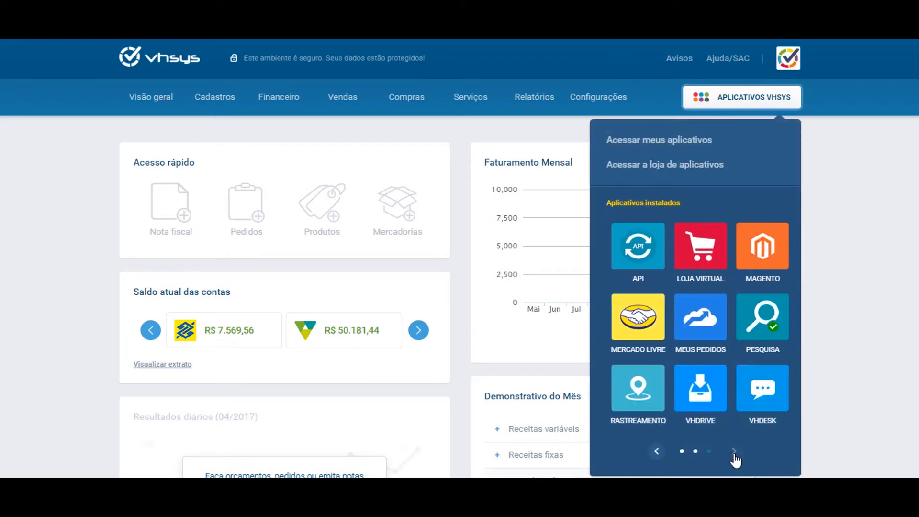
left_click(757, 393)
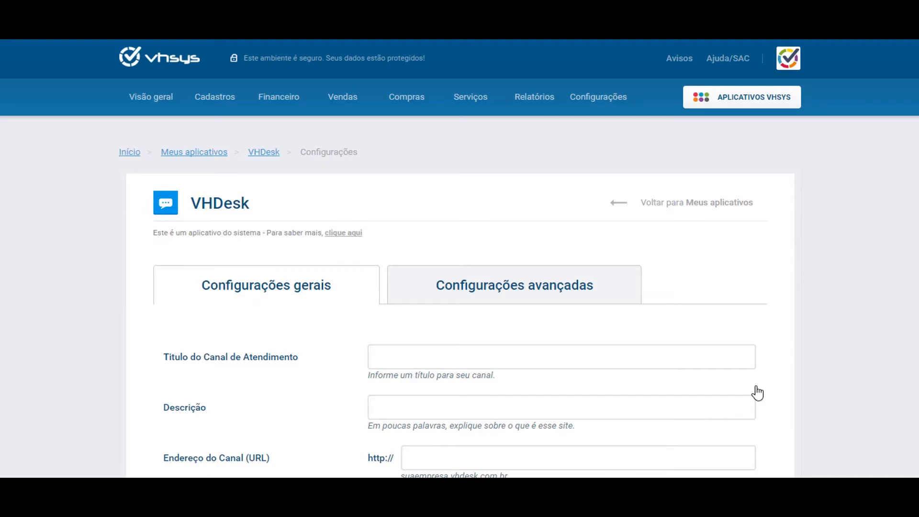
- Enter channel title VHSYS and description 'Este é um canal para clientes VHSYS'
scroll(699, 371, "down", 3)
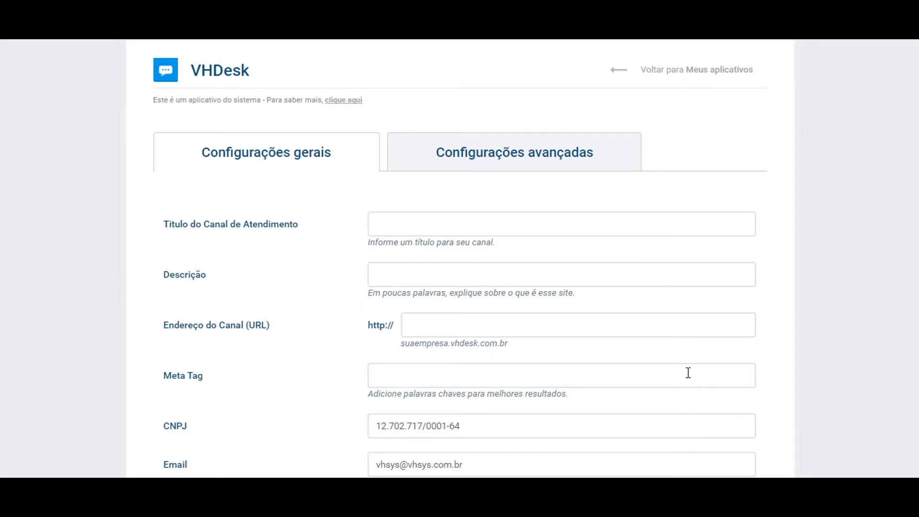
left_click(529, 233)
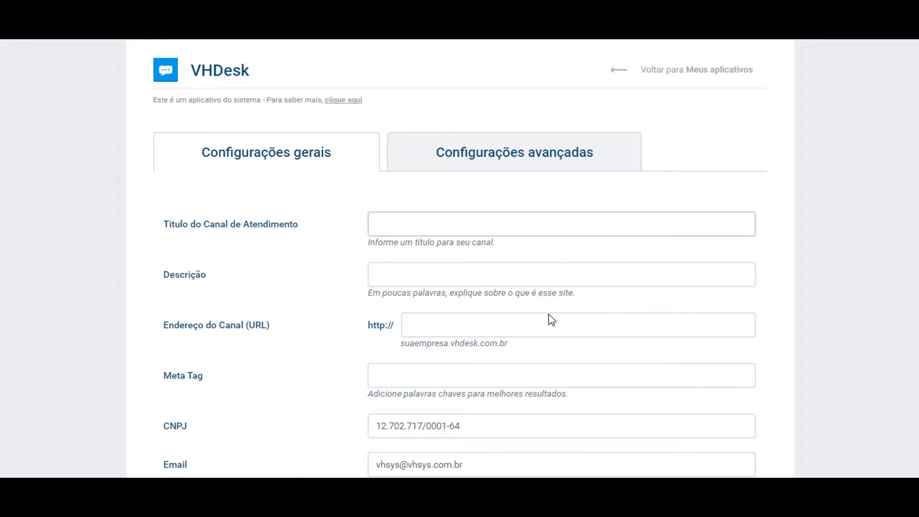
type("VHSYS")
key("Tab")
type("Este é um canal para clientes VHSYS")
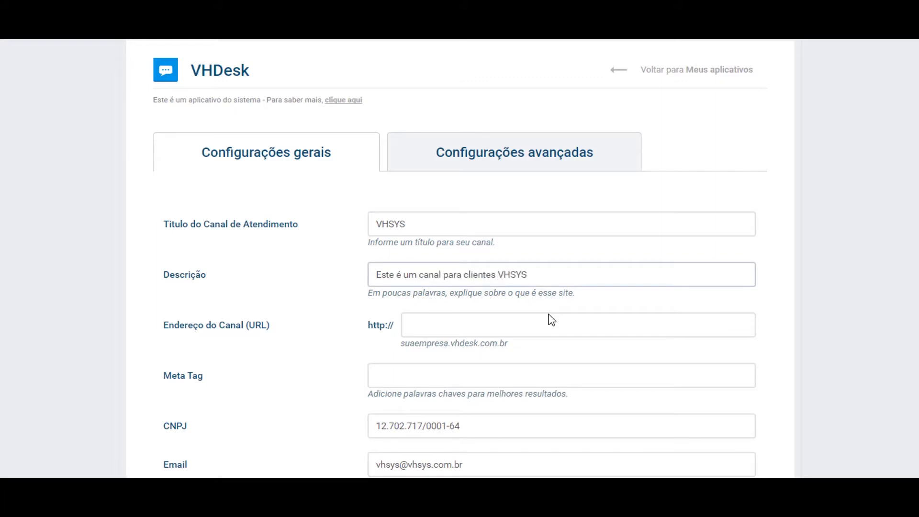
left_click(532, 326)
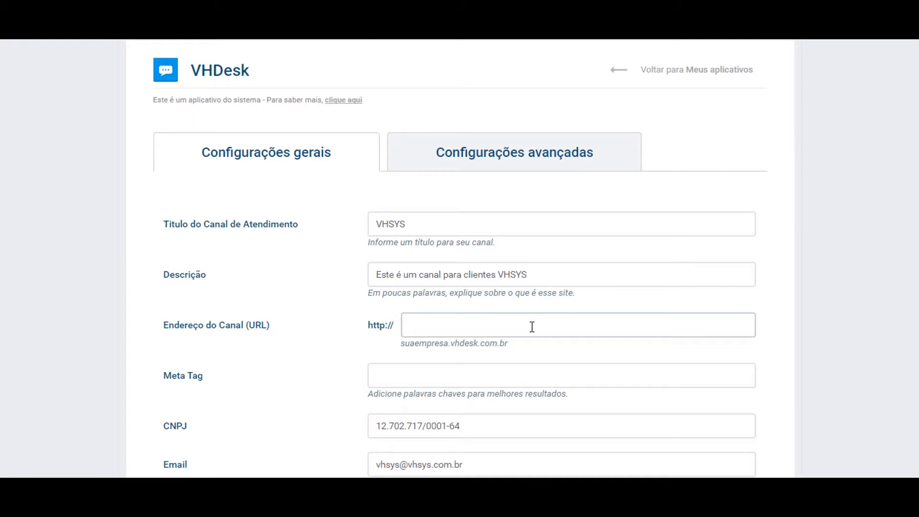
- Set the channel address (URL) to vhsys.vhdesk.com.br
type("vhsys.vhdesk.com.br")
double_click(416, 325)
double_click(463, 343)
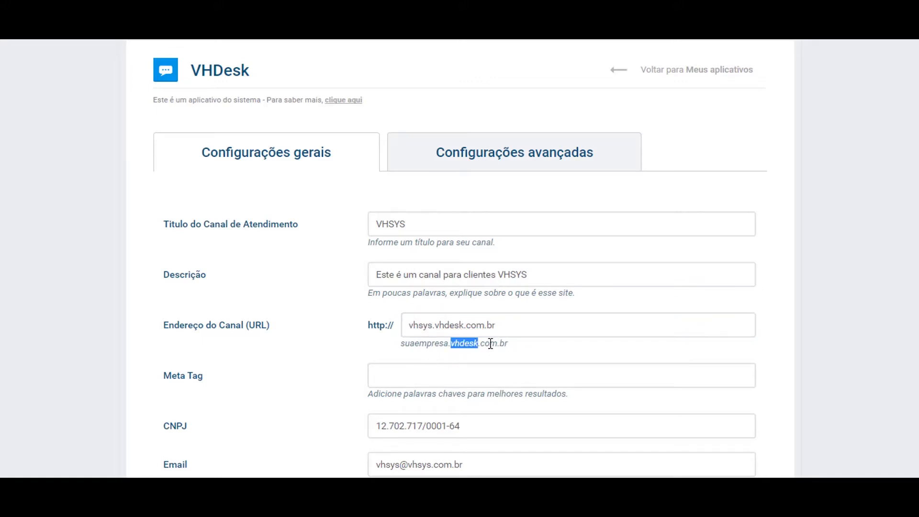
left_click_drag(433, 326, 518, 322)
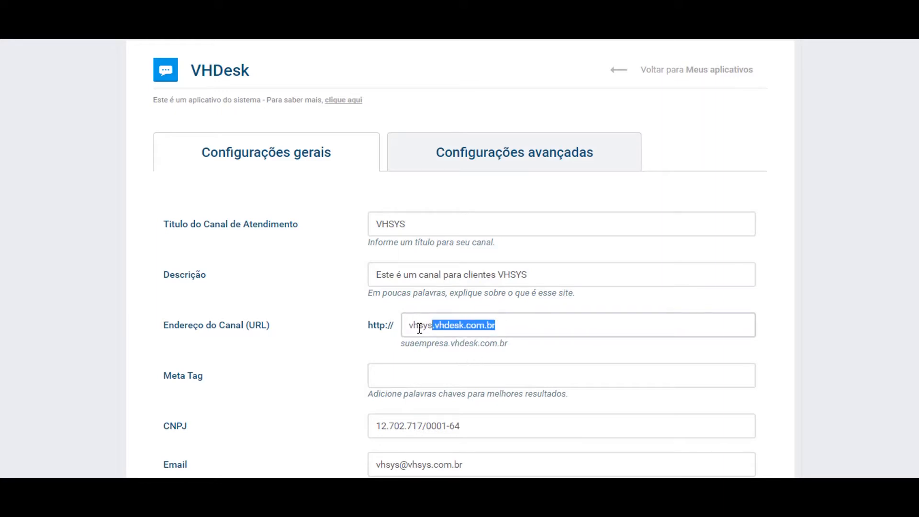
- Enter the meta tags 'vhsys, vhdesk', correcting a mistyped entry
left_click(433, 366)
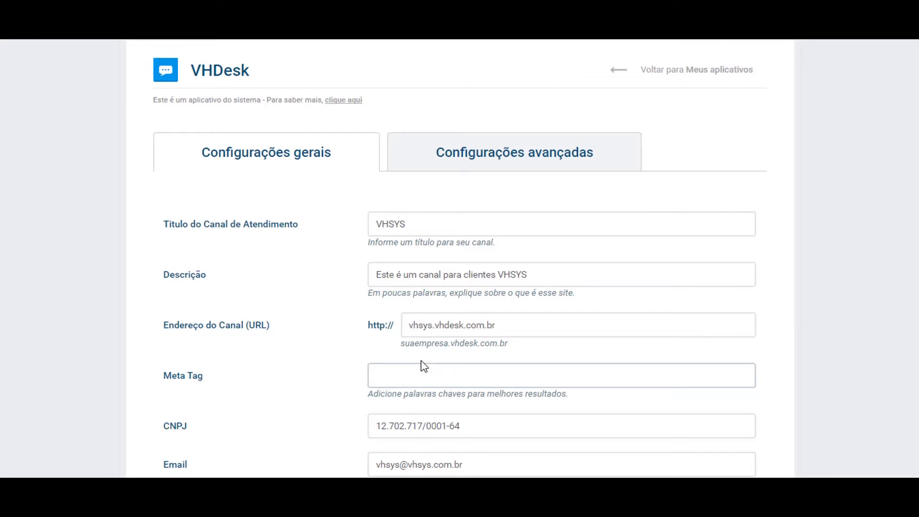
type("vhsys, vhdesk")
- Upload the Logo VHSYS image as the channel logo and save it
scroll(425, 365, "down", 3)
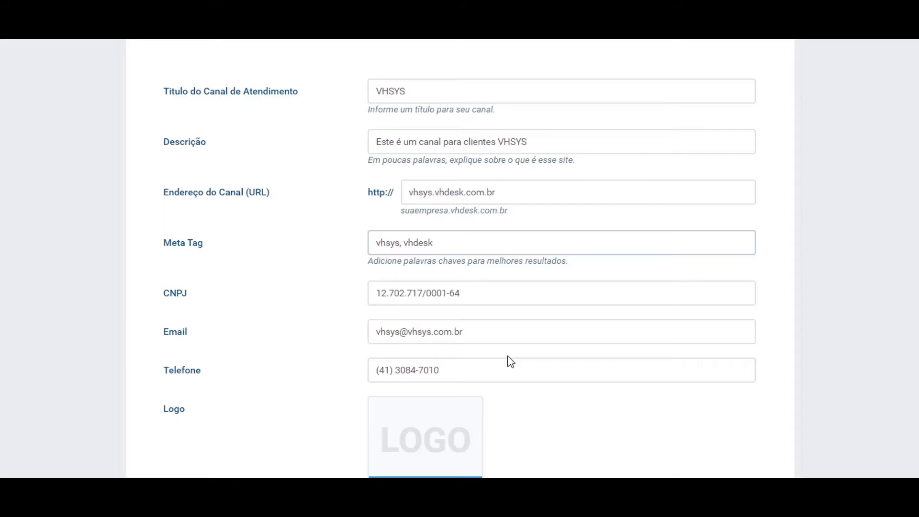
scroll(480, 359, "down", 3)
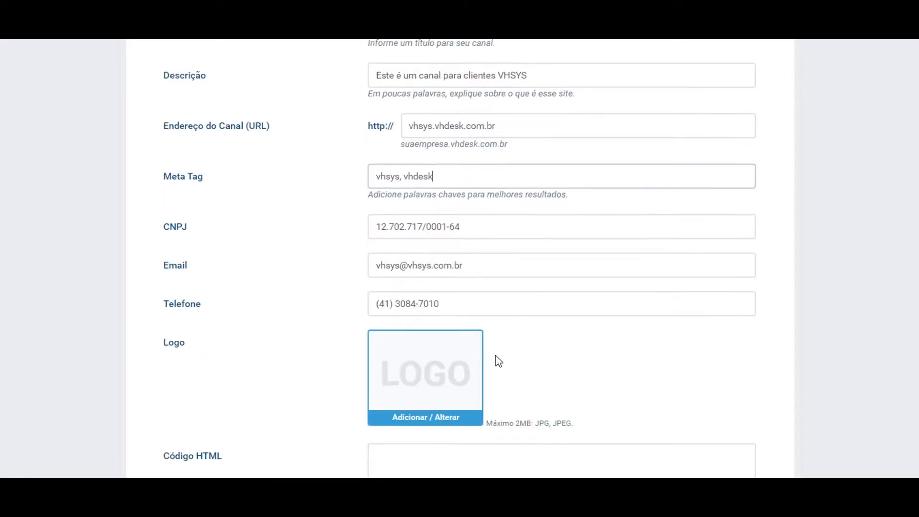
left_click(414, 353)
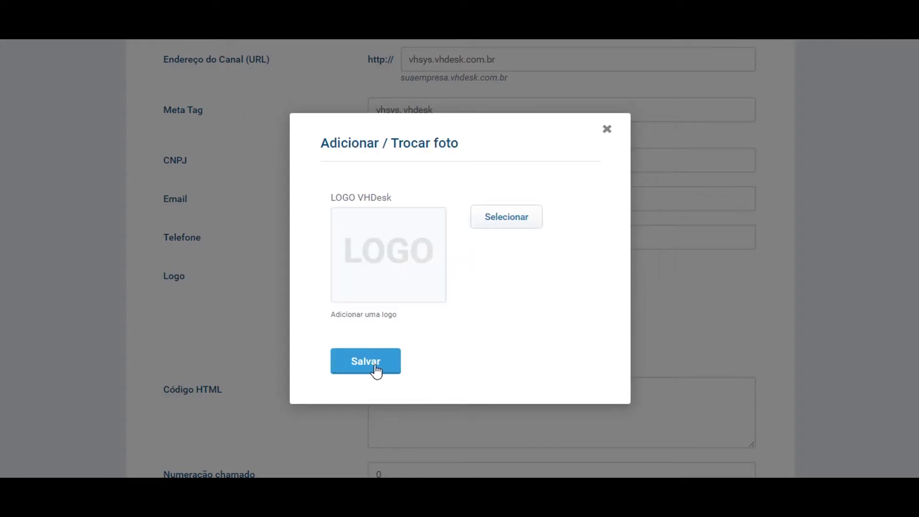
left_click(524, 221)
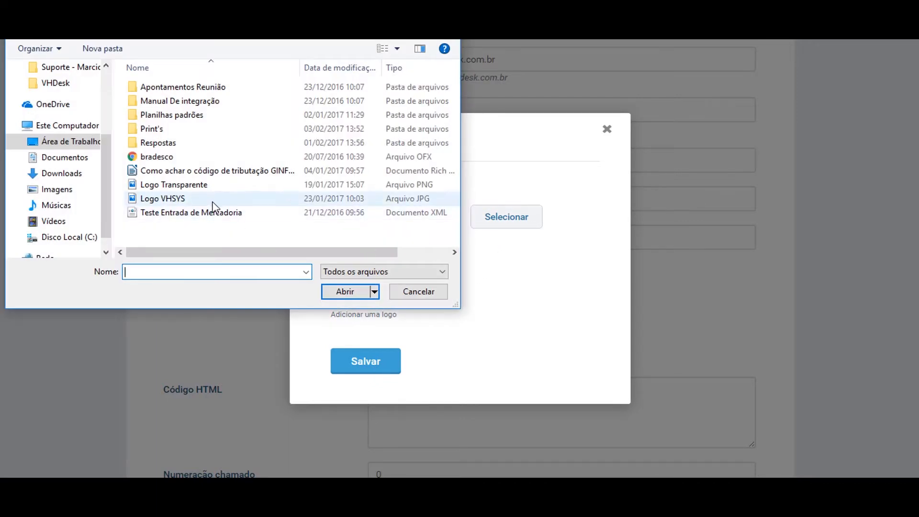
double_click(213, 203)
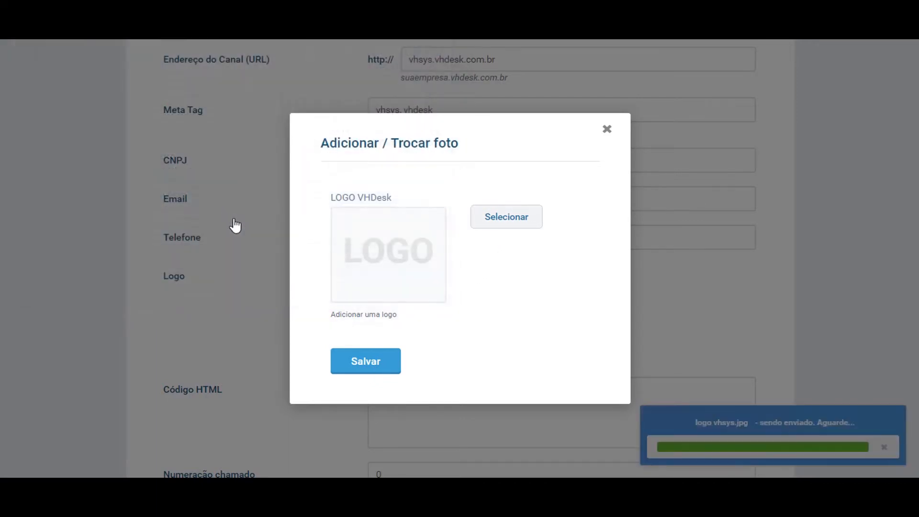
left_click(369, 368)
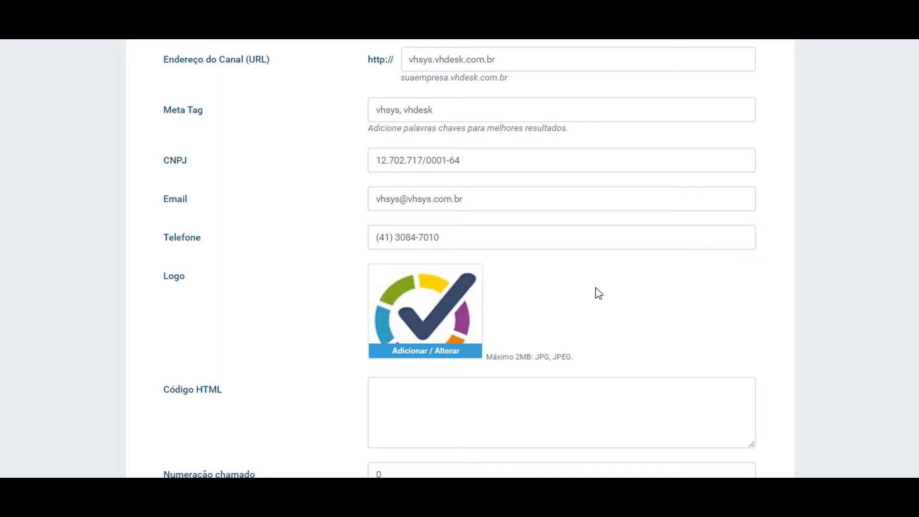
scroll(590, 289, "down", 3)
left_click(525, 274)
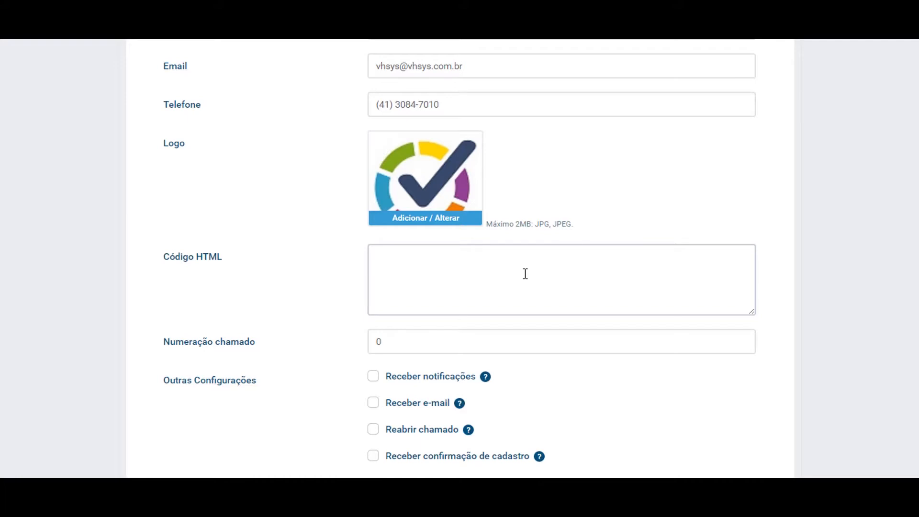
scroll(525, 274, "down", 2)
left_click(465, 276)
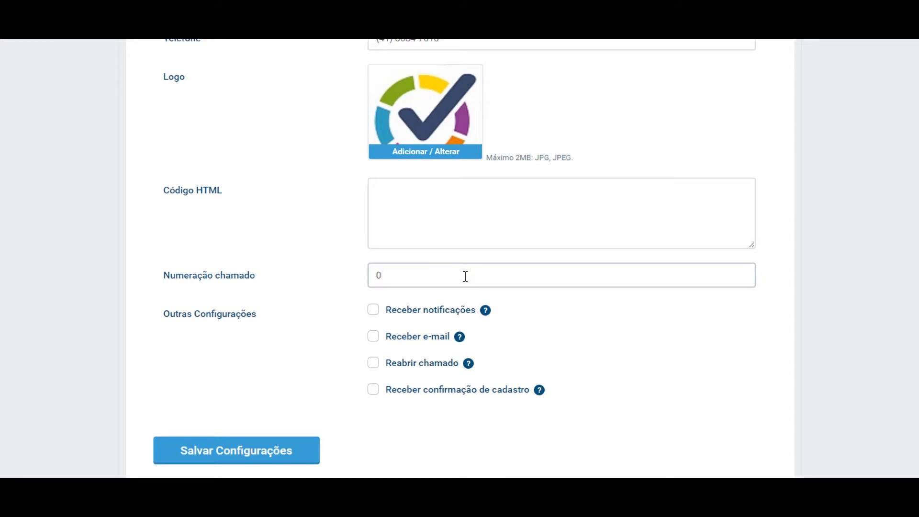
key("BackSpace")
type("10")
key("Left")
key("BackSpace")
- Tick Receber notificações, Receber e-mail and Reabrir chamado under Outras Configurações
left_click(374, 311)
mouse_move(487, 316)
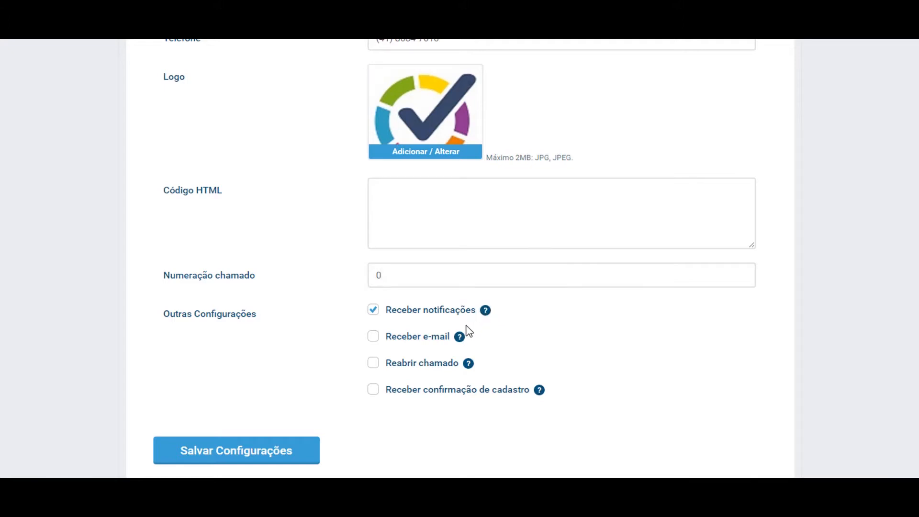
mouse_move(461, 340)
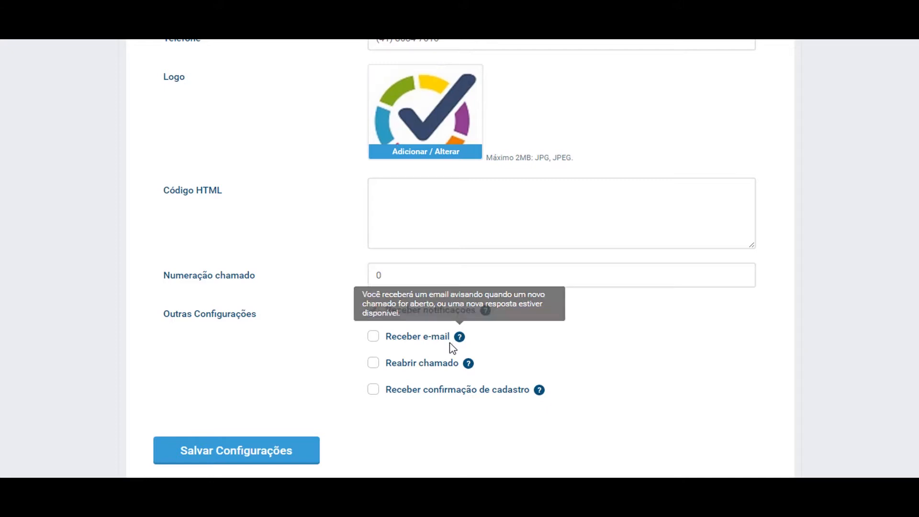
left_click(374, 337)
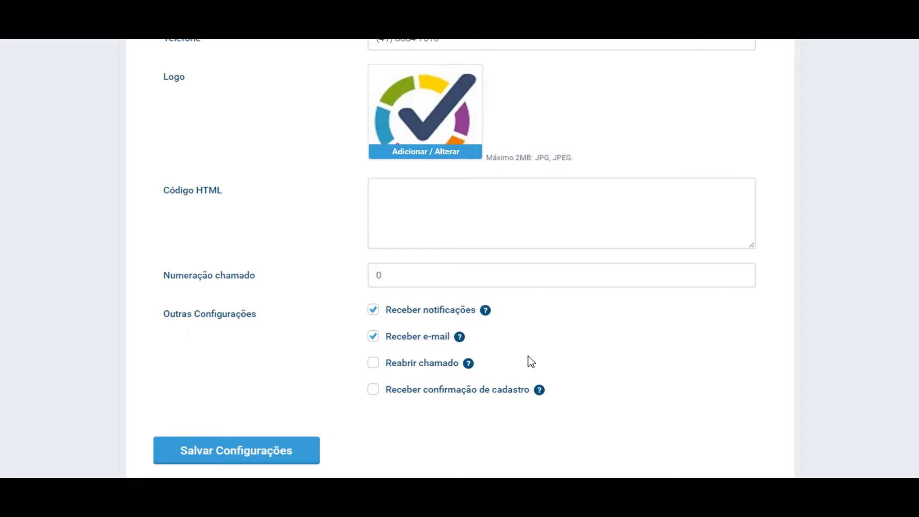
left_click(371, 365)
mouse_move(539, 395)
scroll(572, 424, "up", 3)
scroll(572, 423, "up", 10)
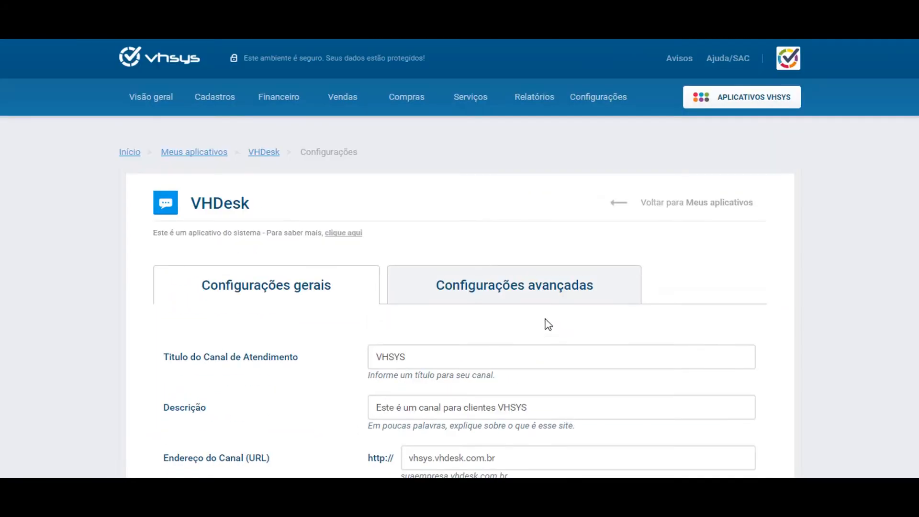
- Show the Configurações avançadas statuses Aberto, Andamento, Fechado and the priority labels
left_click(523, 286)
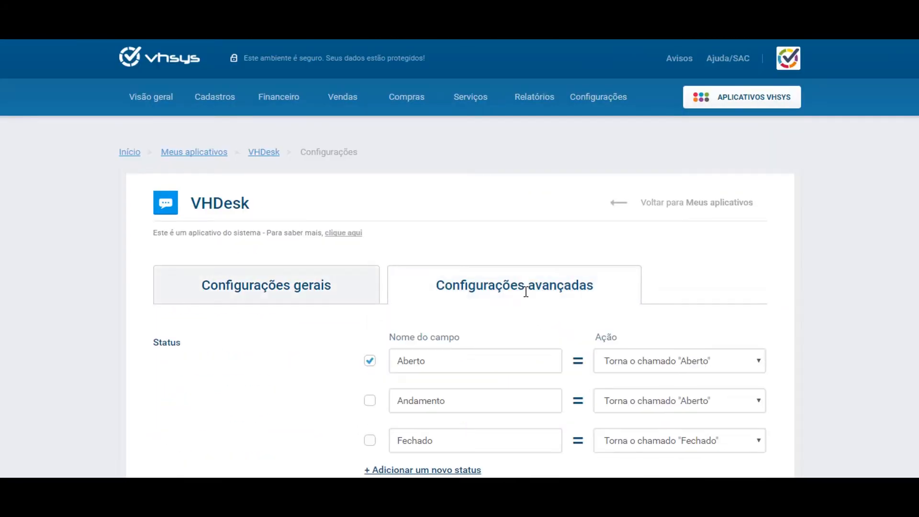
scroll(527, 297, "down", 2)
scroll(191, 331, "down", 1)
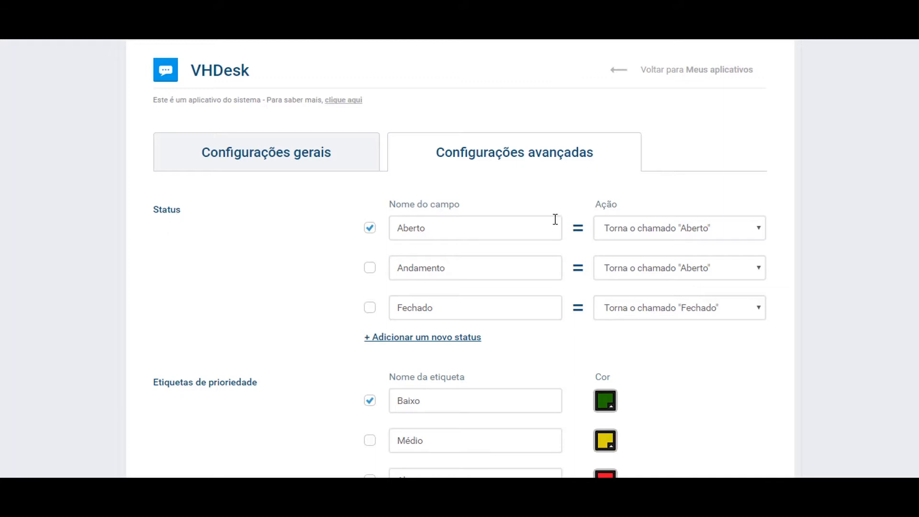
left_click(515, 268)
left_click(499, 301)
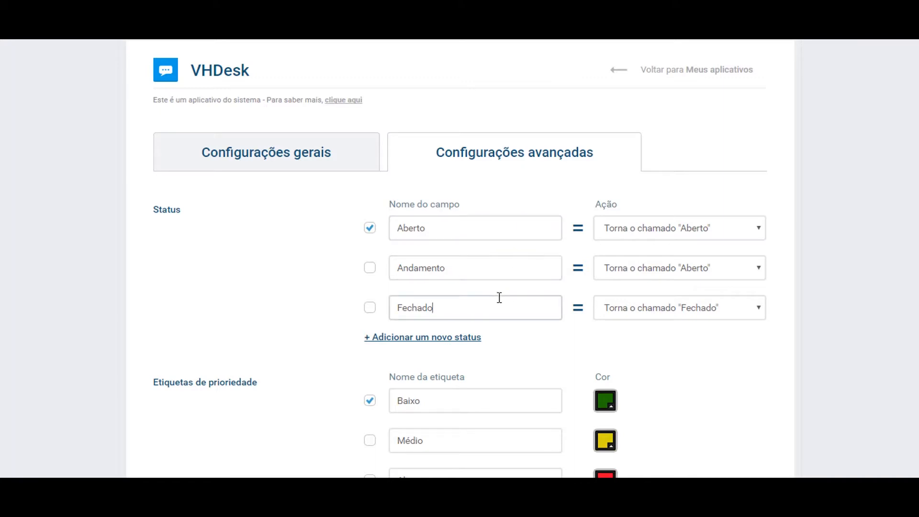
- Add a new ticket status named Em análise
left_click(426, 340)
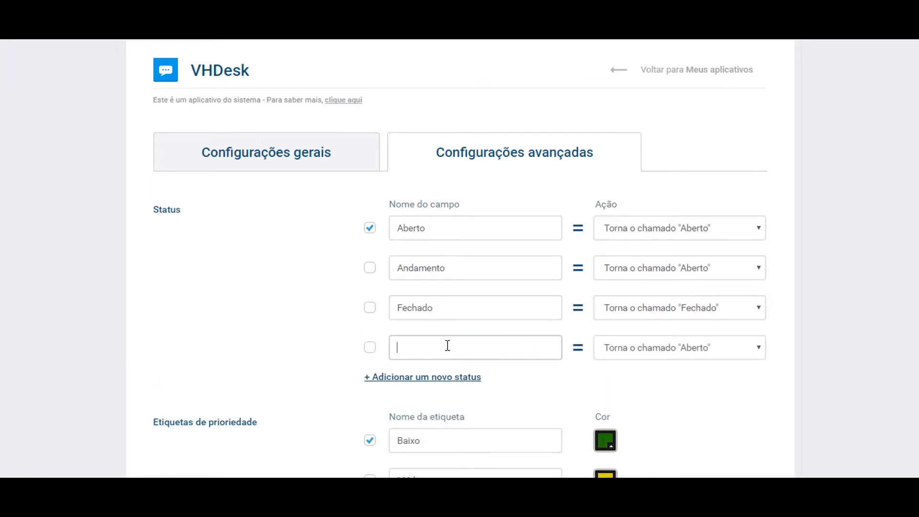
type("Em análise")
left_click(546, 372)
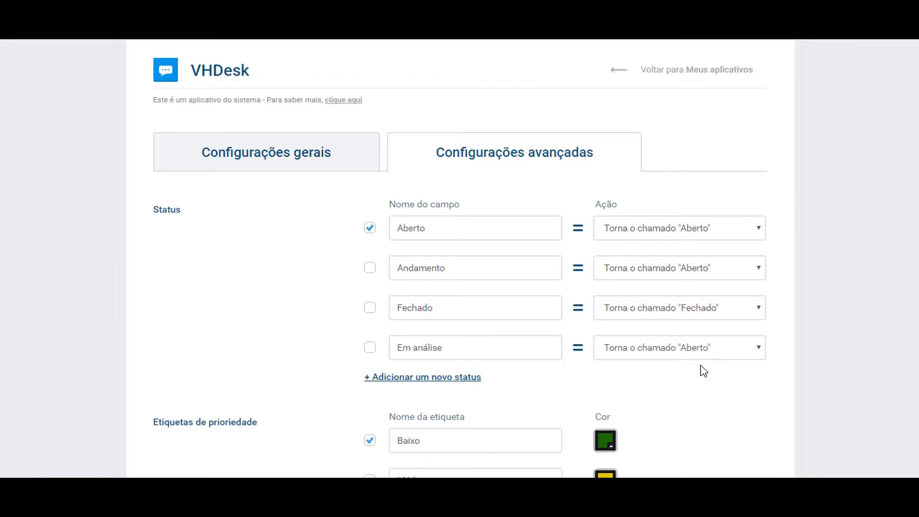
- Set the Em análise action to Torna o chamado "Aberto"
left_click(734, 355)
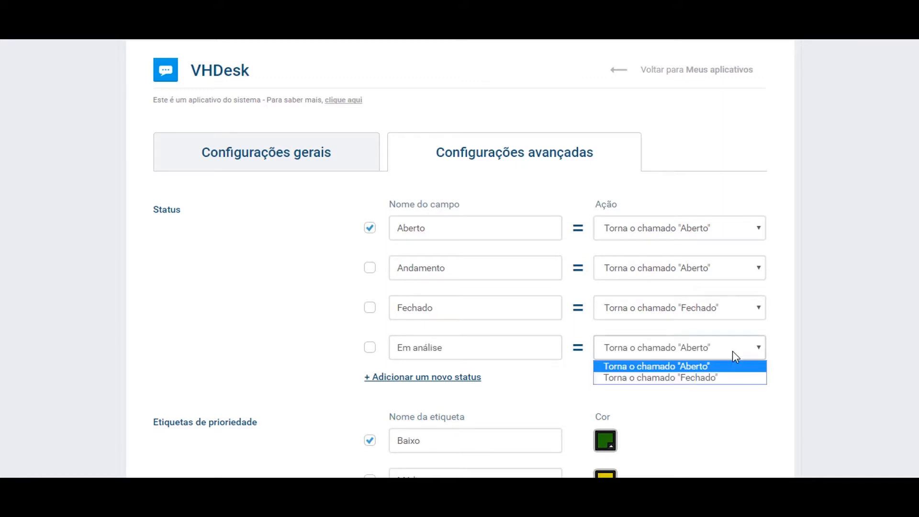
left_click(708, 365)
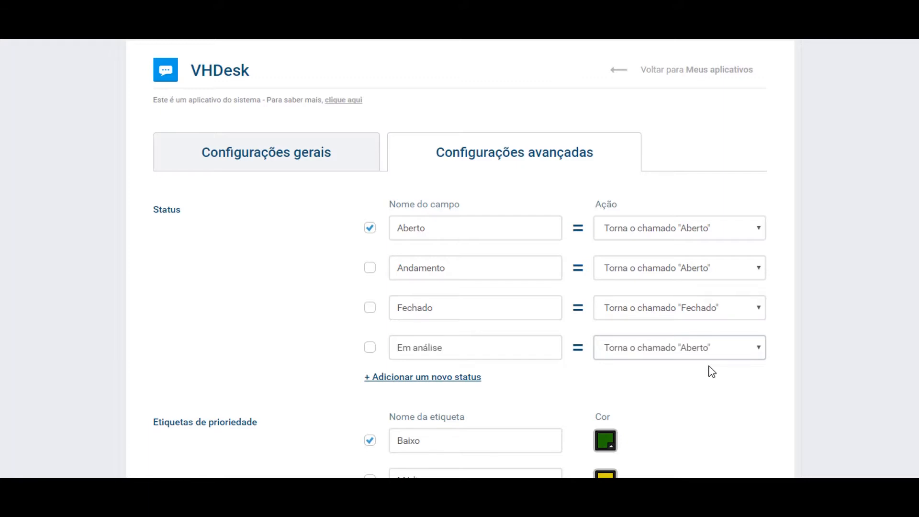
left_click(722, 347)
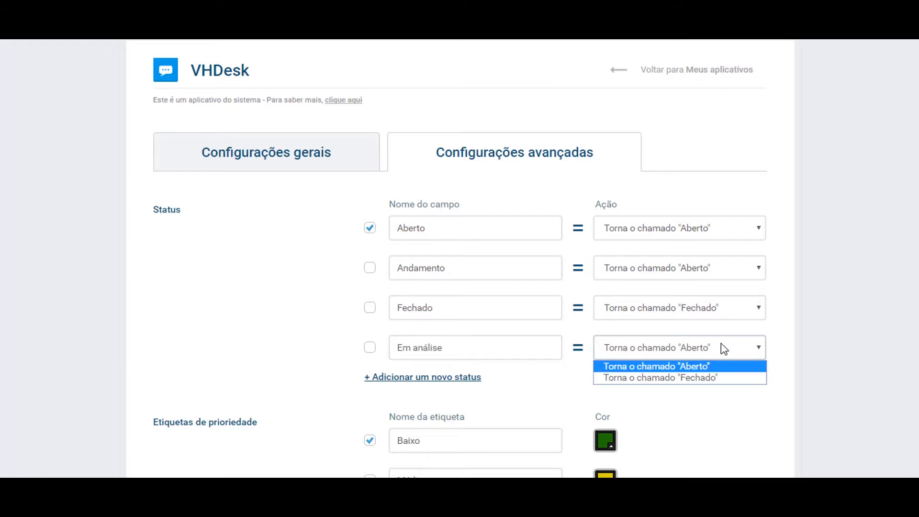
left_click(697, 369)
left_click(518, 348)
left_click(677, 354)
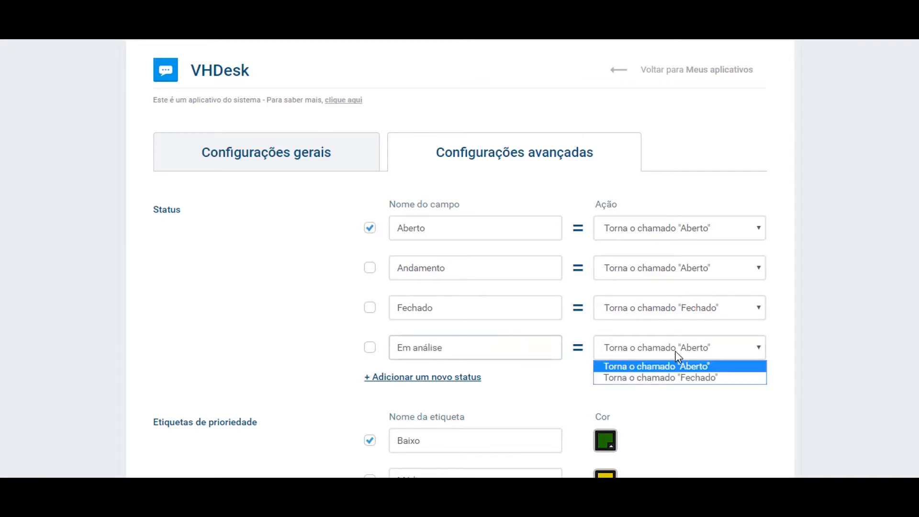
left_click(672, 378)
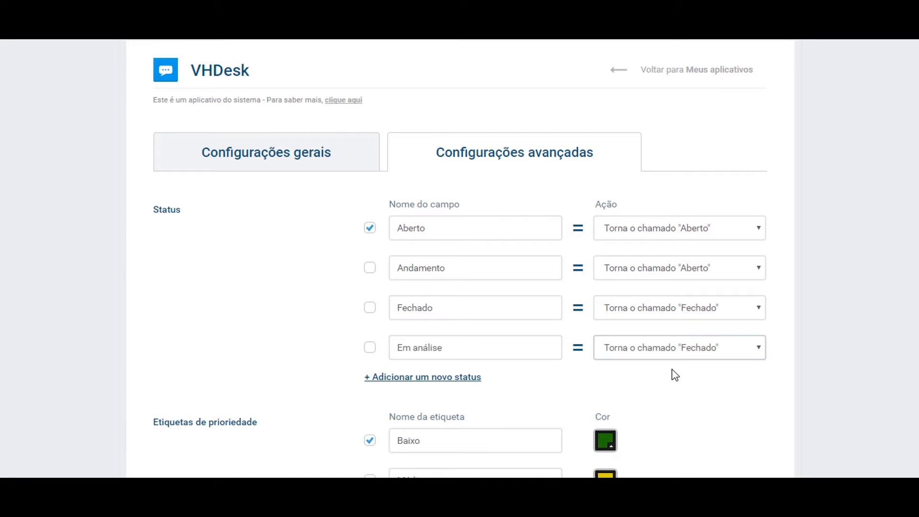
left_click(670, 356)
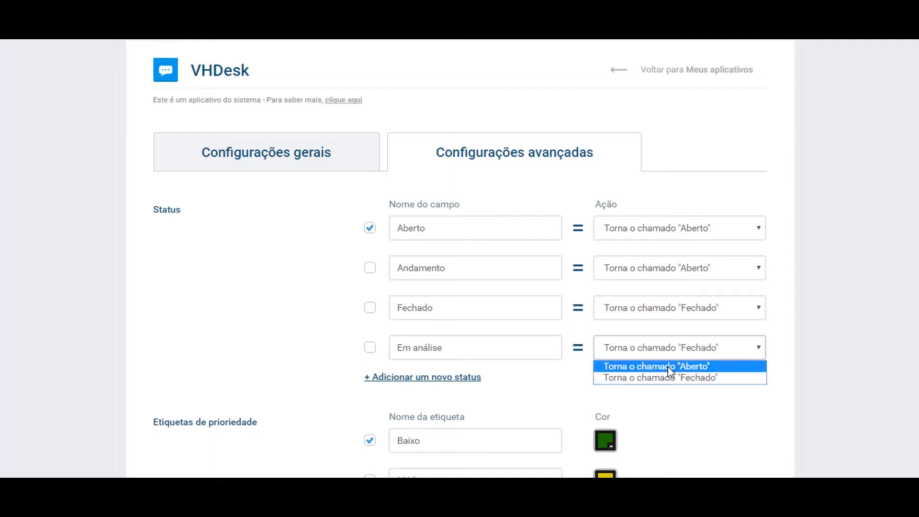
left_click(670, 367)
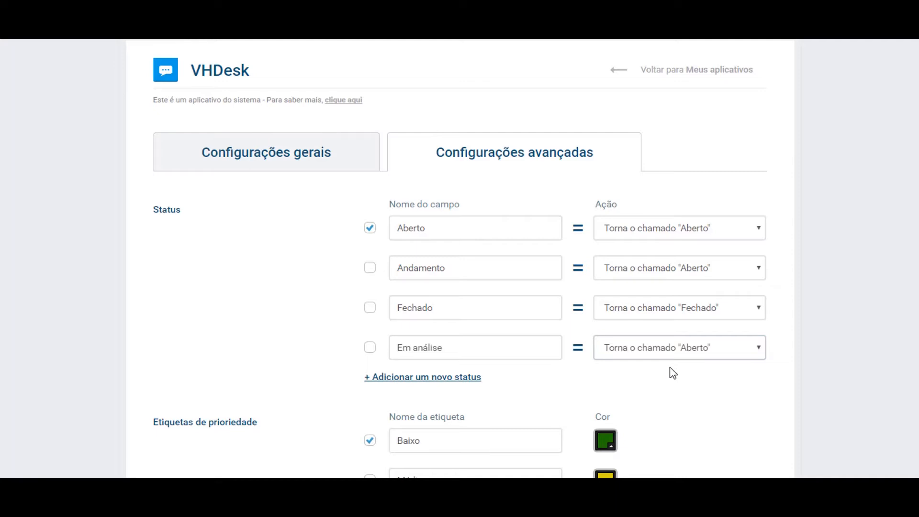
- Retype the status name as Em análise
left_click_drag(519, 351, 52, 354)
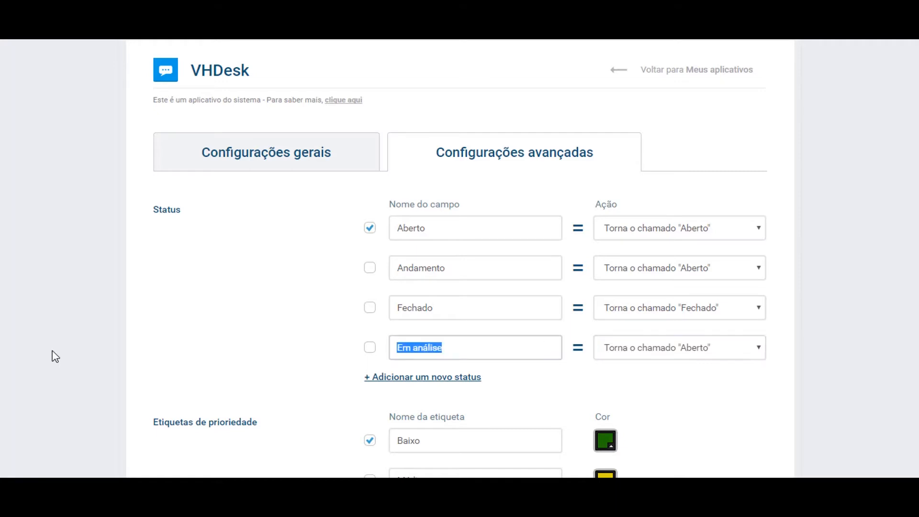
key("BackSpace")
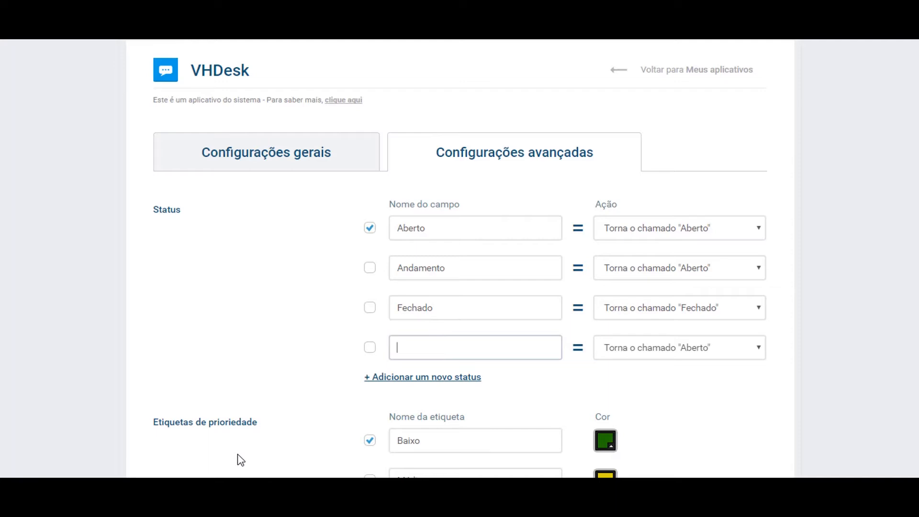
type("Em análise")
left_click(681, 376)
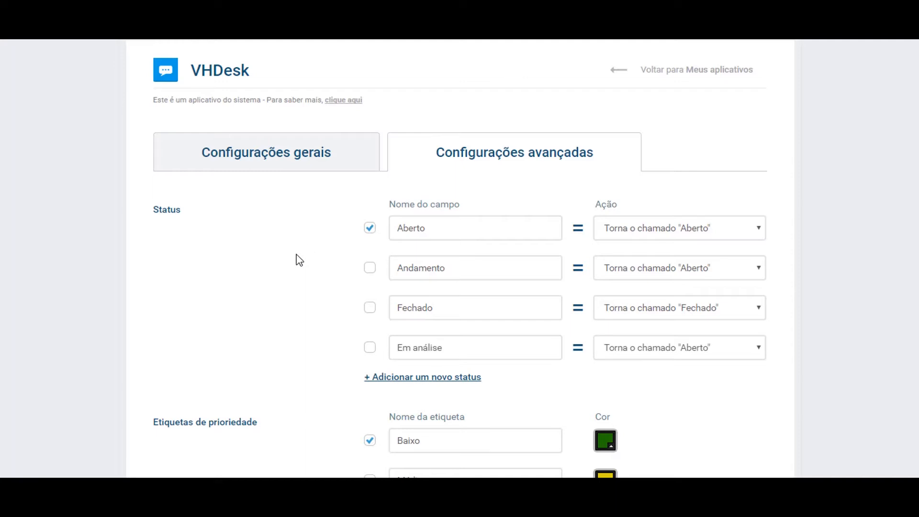
- Add a new priority label named Implementação below Altíssimo
scroll(294, 261, "down", 5)
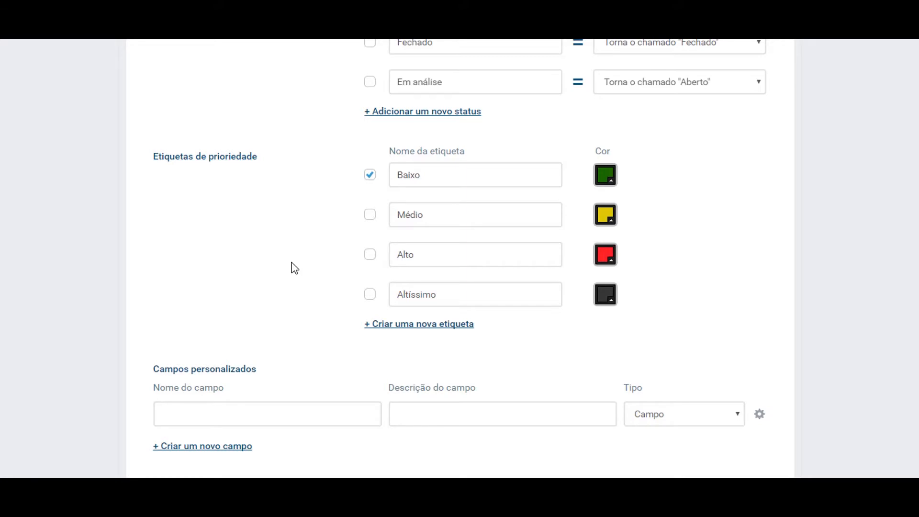
left_click(399, 322)
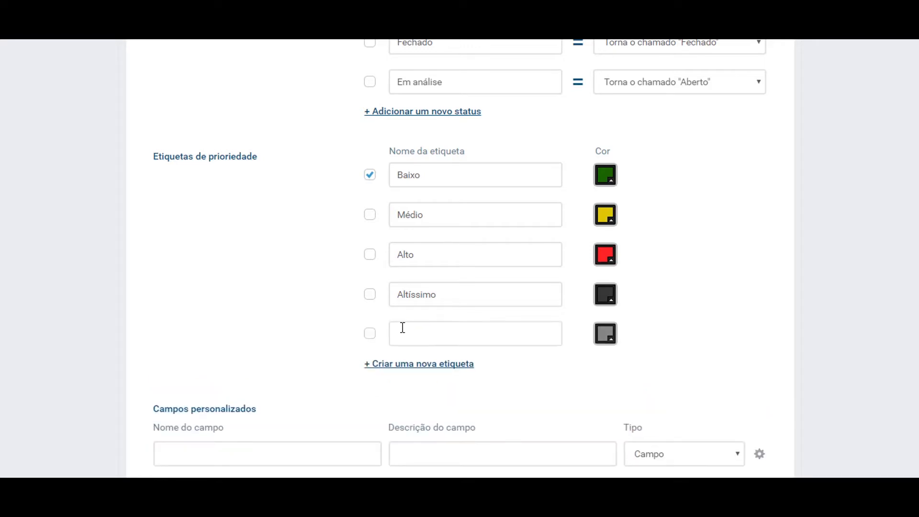
left_click(412, 334)
type("Imp")
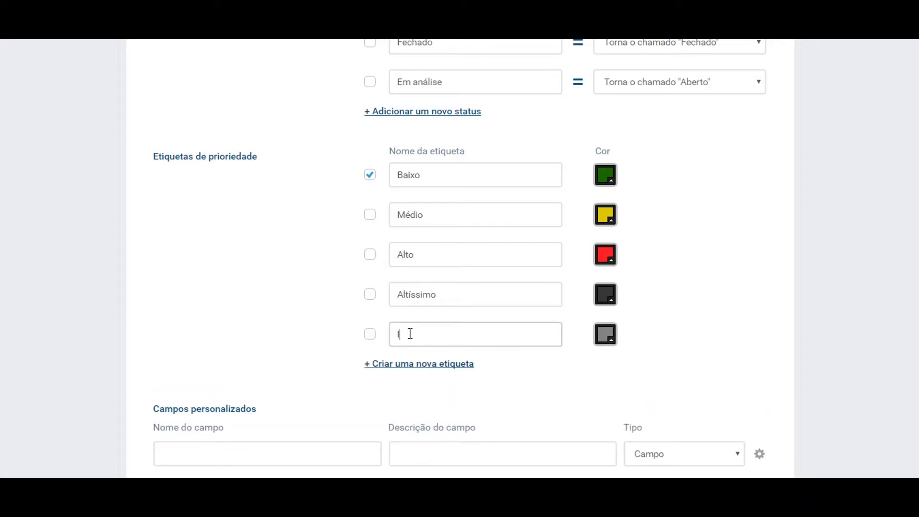
type("lementação")
left_click(618, 370)
- Give the Implementação label the pure blue colour #0000ff
left_click(609, 339)
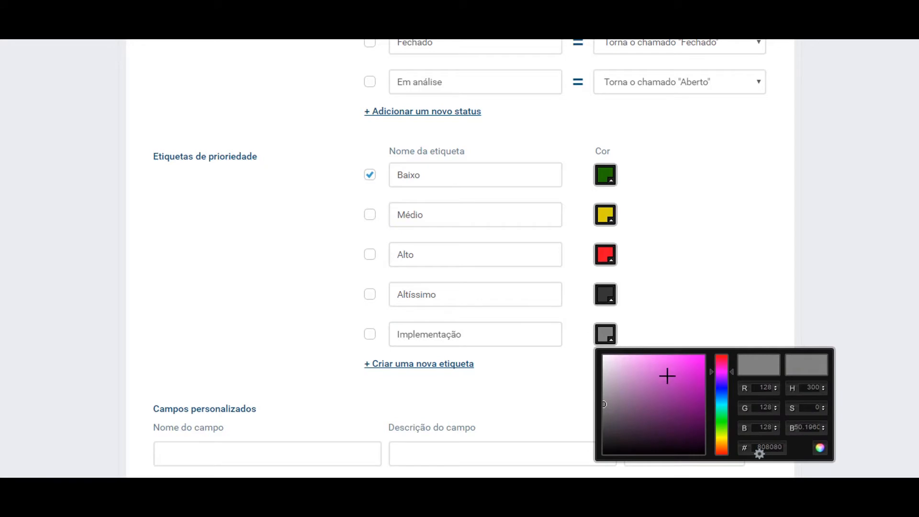
left_click_drag(726, 372, 723, 387)
mouse_move(606, 401)
left_mouse_down()
mouse_move(694, 375)
mouse_move(704, 355)
left_mouse_up()
left_click(734, 300)
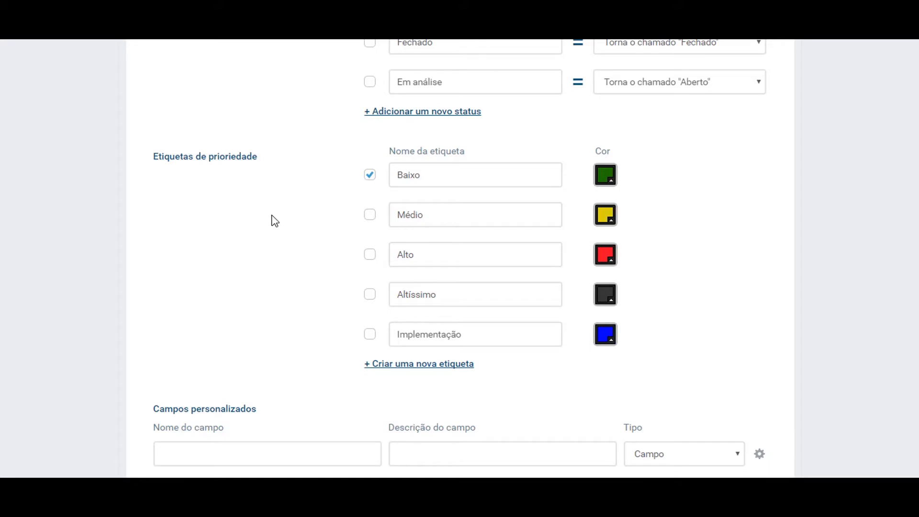
left_click_drag(491, 335, 395, 334)
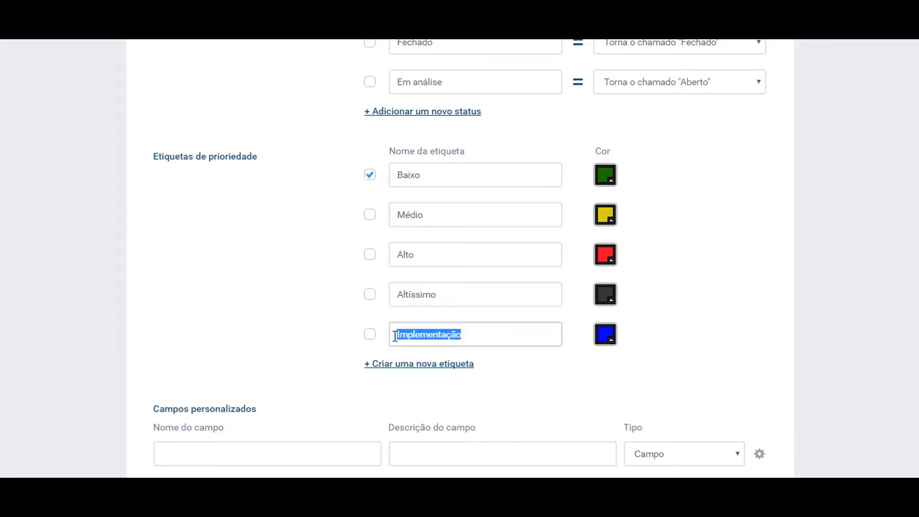
left_click(476, 334)
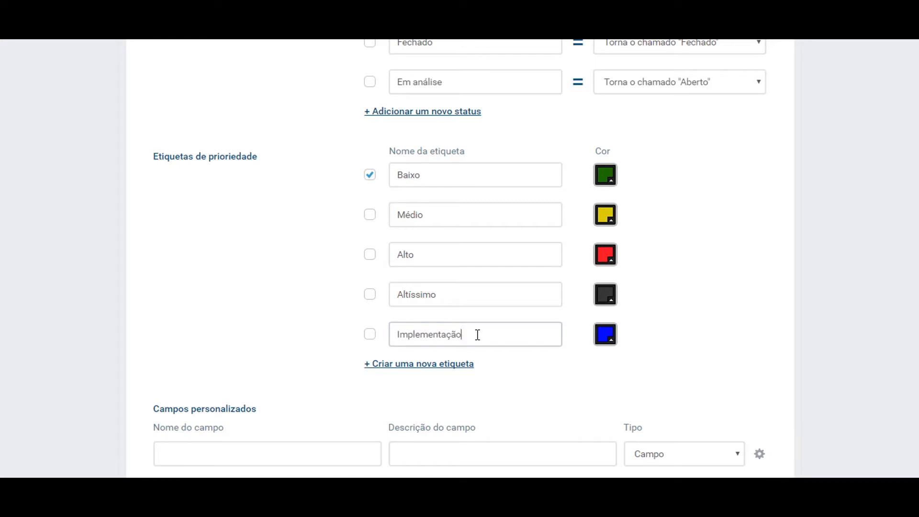
scroll(197, 303, "down", 3)
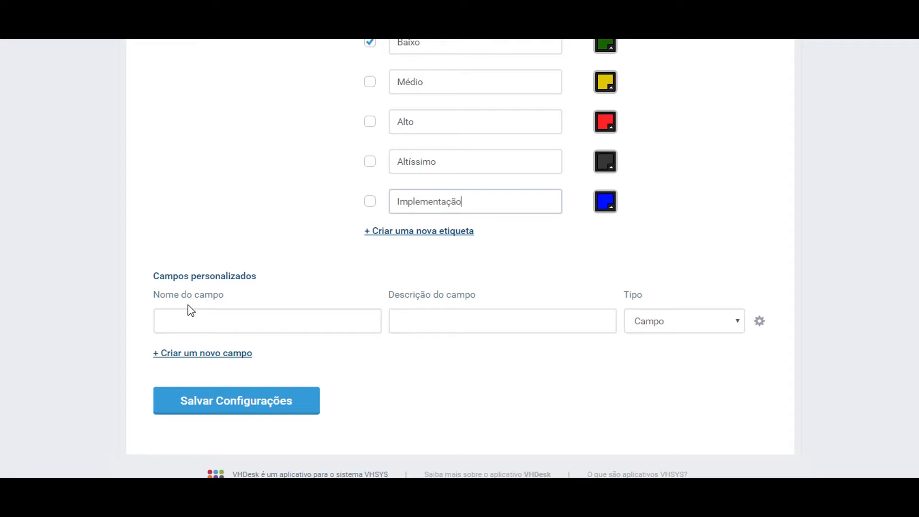
- Create a custom field Telefone with description 'Informe seu telefone'
left_click(183, 323)
type("Telefone")
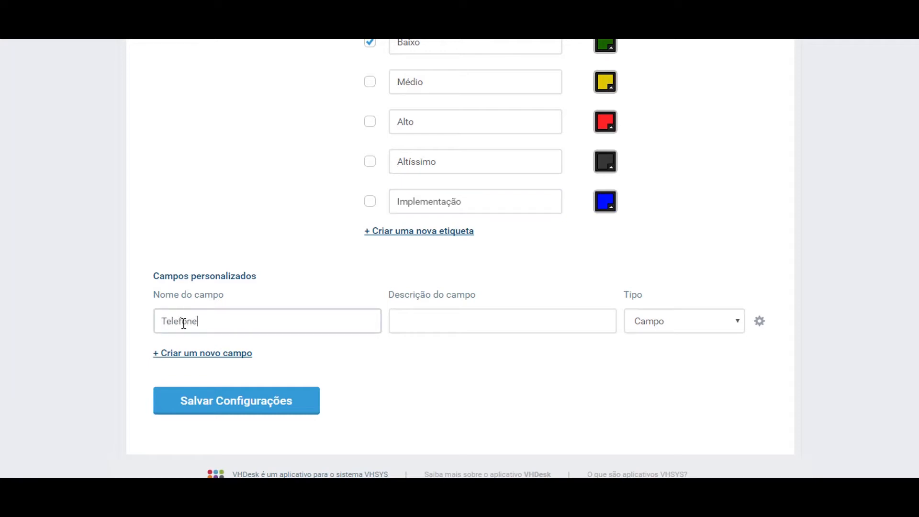
key("Tab")
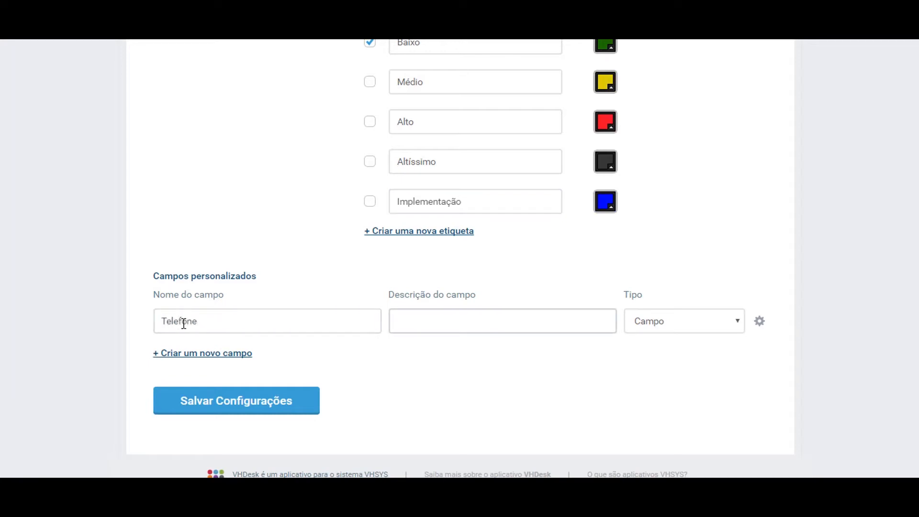
type("Informe seu telefone")
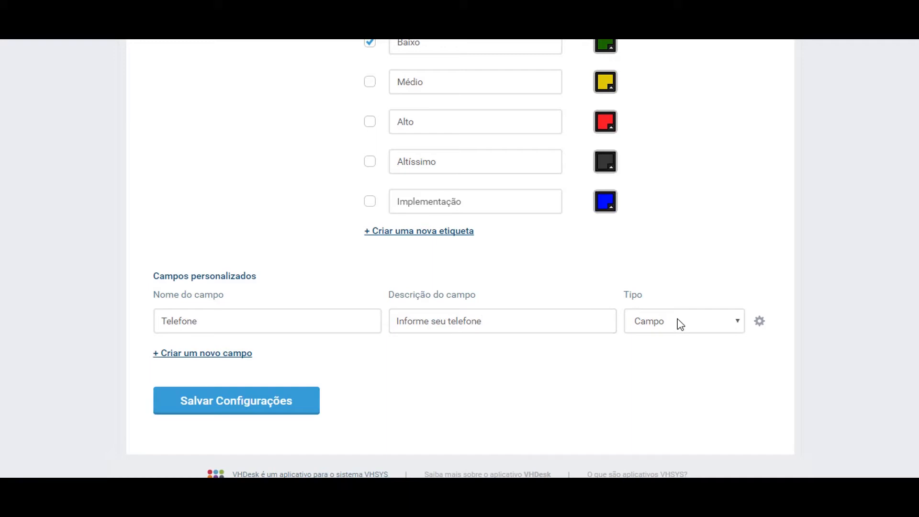
- Try the Seleção type for Telefone, then set it back to Campo
left_click(710, 325)
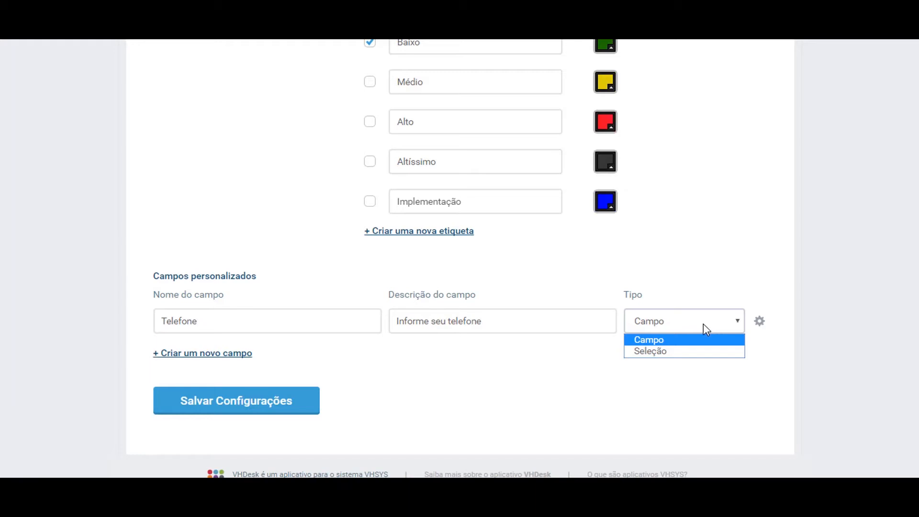
left_click(682, 341)
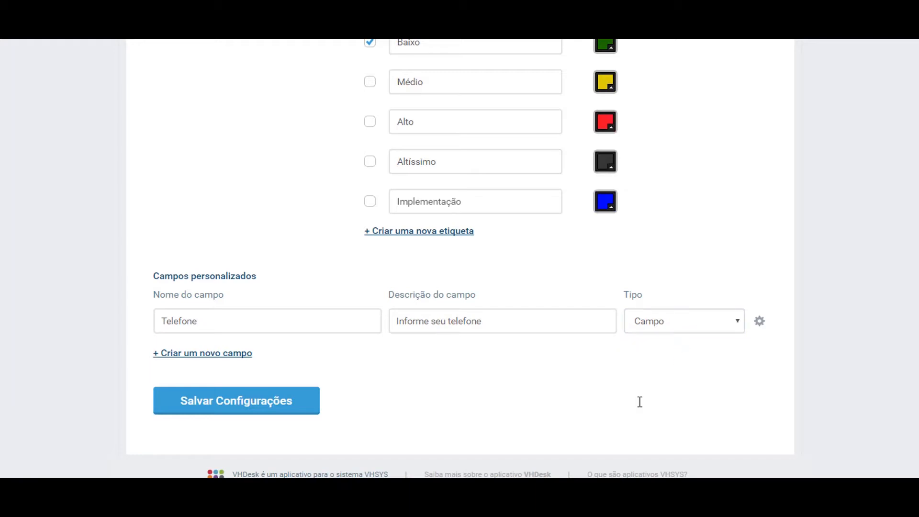
left_click(683, 330)
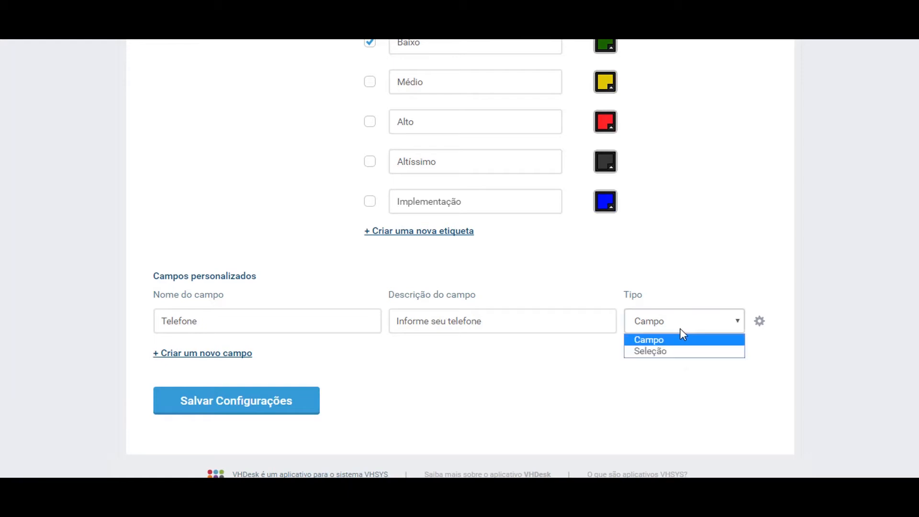
left_click(678, 352)
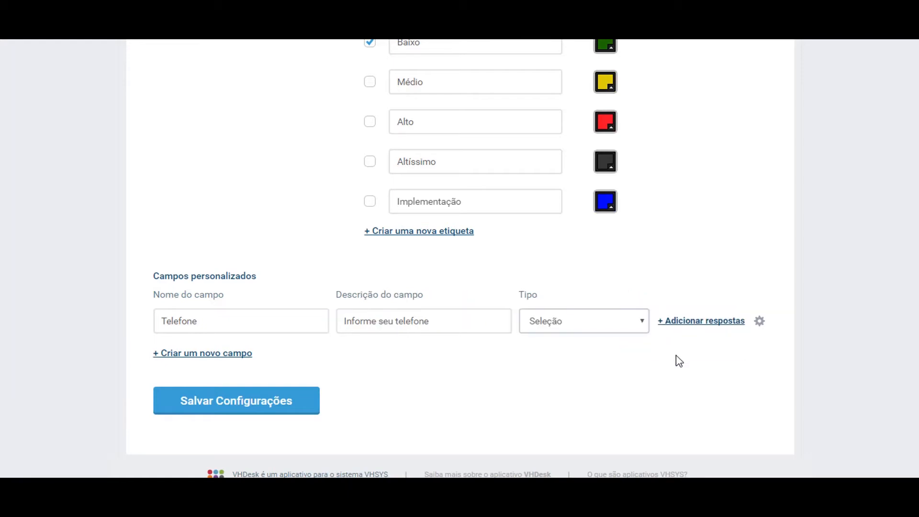
left_click(694, 326)
left_click(713, 372)
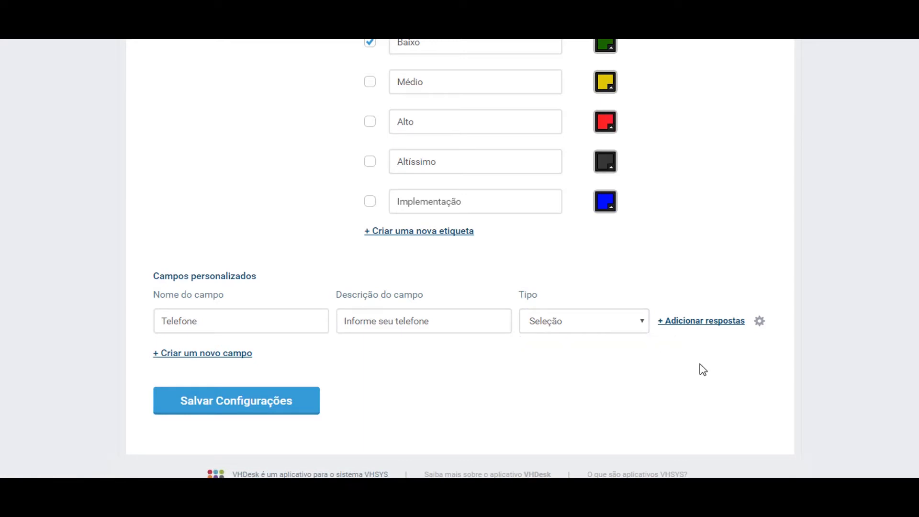
left_click(592, 328)
left_click(588, 343)
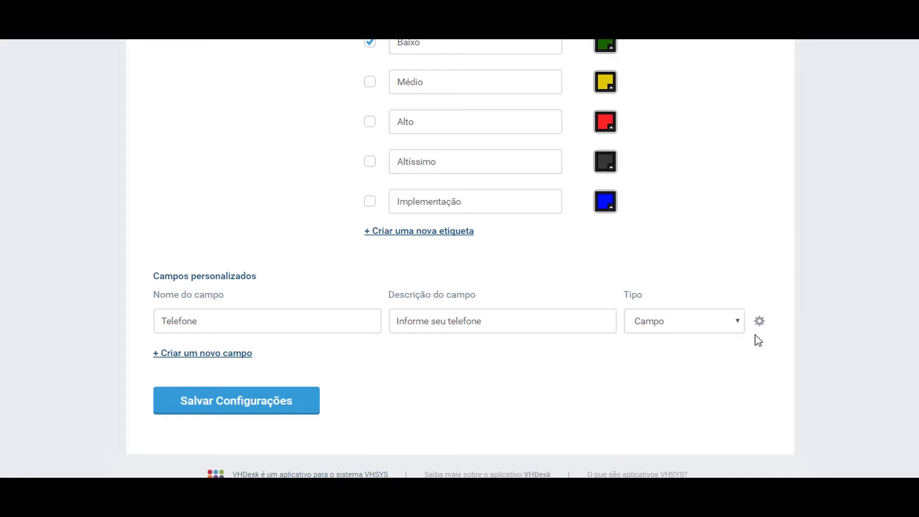
- Mark the Telefone field Obrigatório, leaving Campo privado unticked
left_click(758, 321)
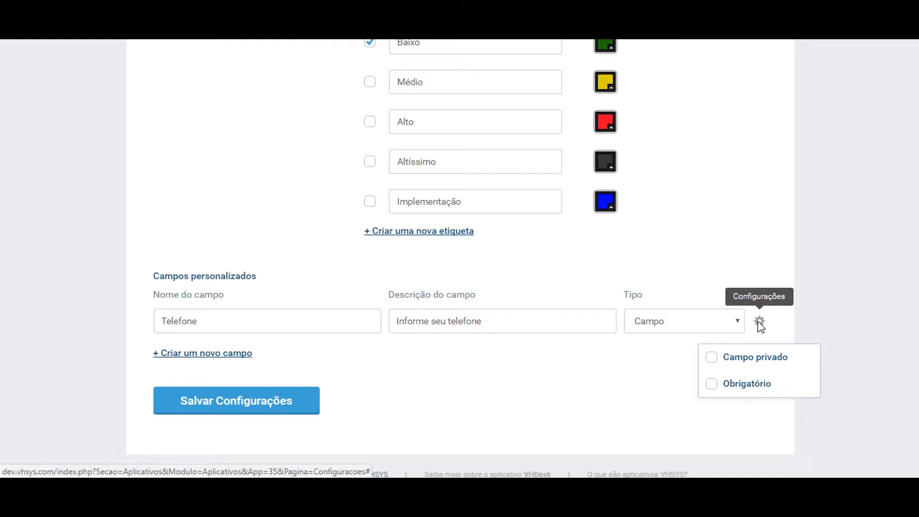
left_click(719, 363)
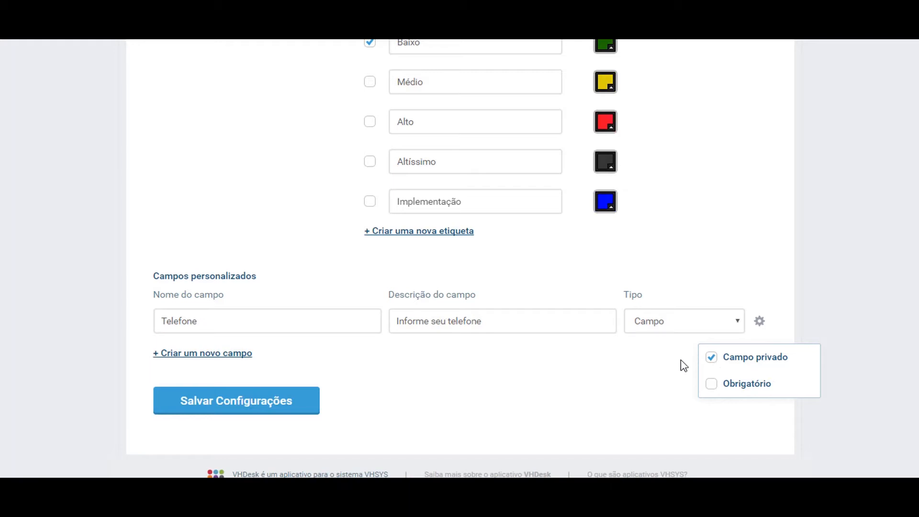
left_click(711, 358)
left_click(711, 386)
left_click(675, 377)
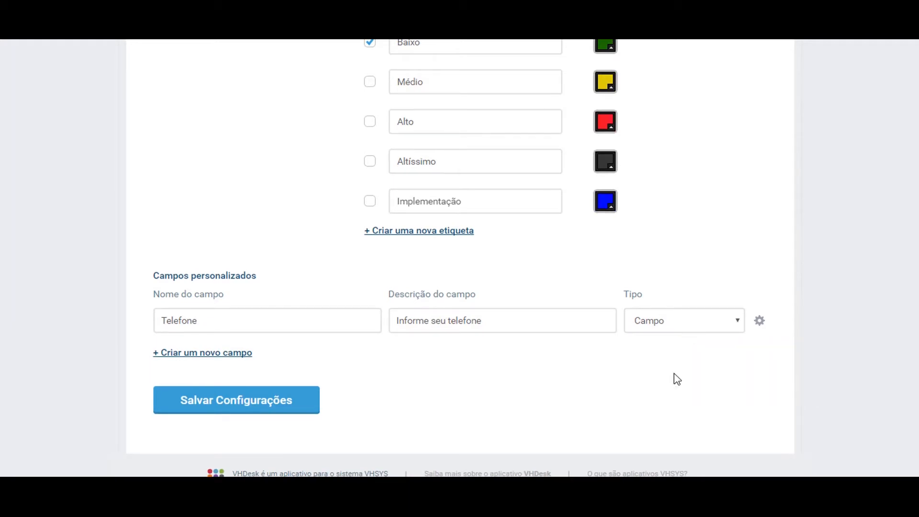
- Add a second custom field named Setor, described 'Informe o setor', of type Seleção
left_click(224, 355)
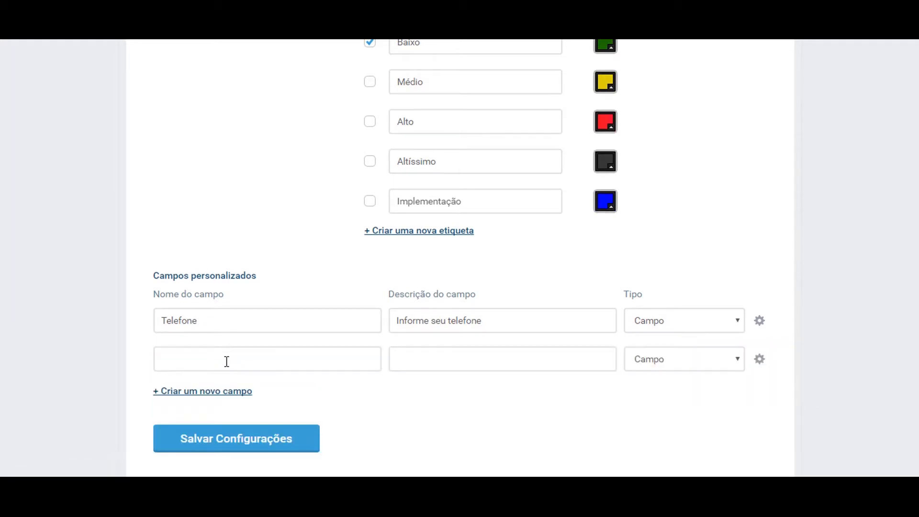
left_click(234, 357)
type("Setor")
key("Tab")
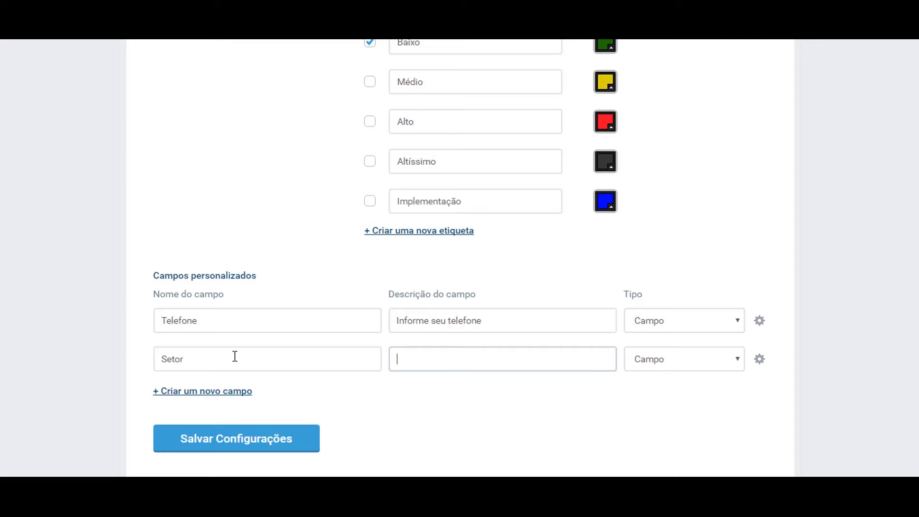
type("Informe op s")
key("BackSpace")
key("BackSpace")
key("BackSpace")
type("setrr")
key("BackSpace")
key("BackSpace")
key("BackSpace")
type("tor")
left_click(686, 366)
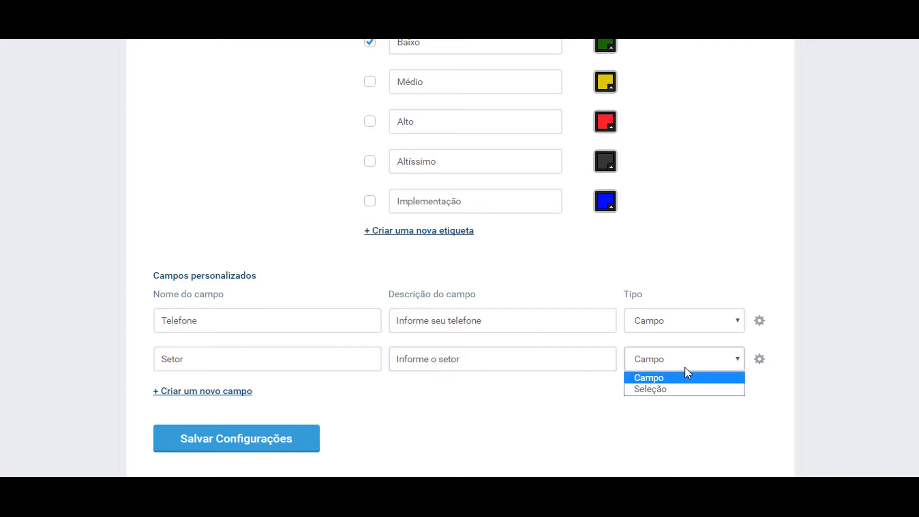
left_click(674, 390)
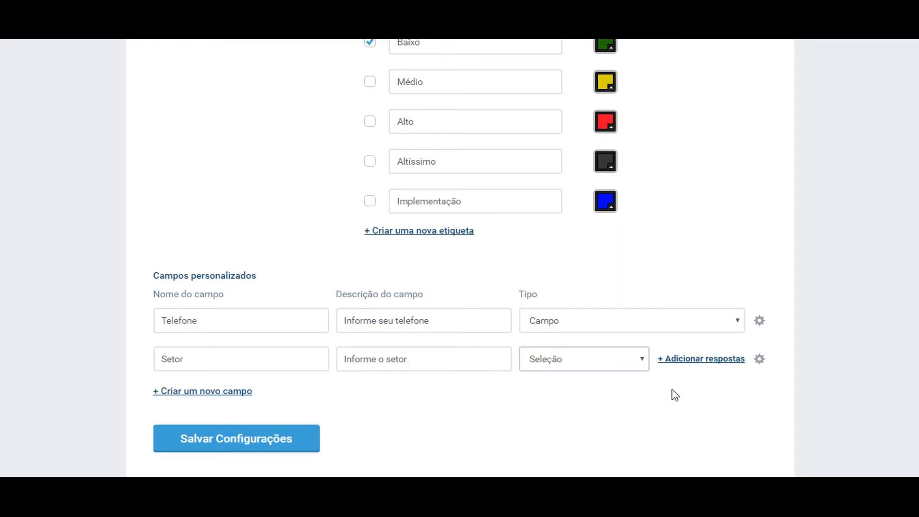
- Enter the Setor answers DEV, Suporte, Comercial and Financeiro
left_click(694, 364)
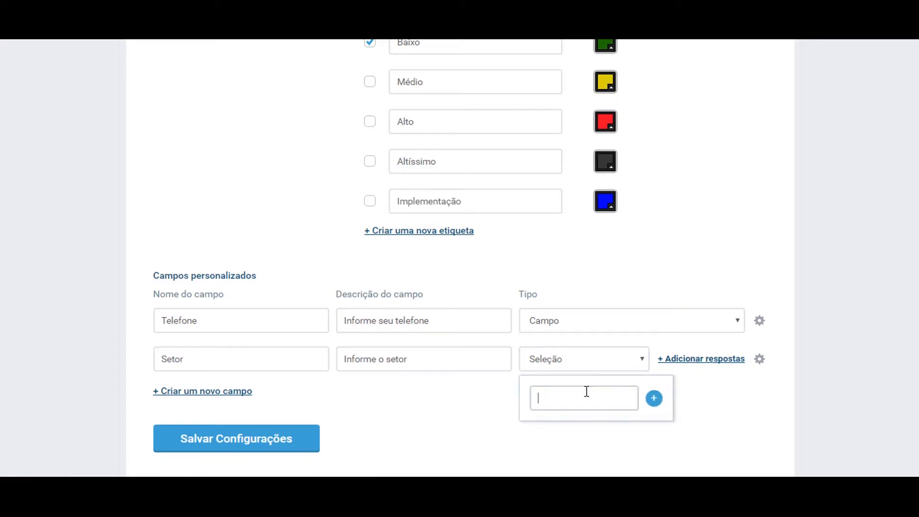
type("DECV")
key("BackSpace")
key("BackSpace")
type("V")
left_click(654, 399)
left_click(610, 402)
type("S")
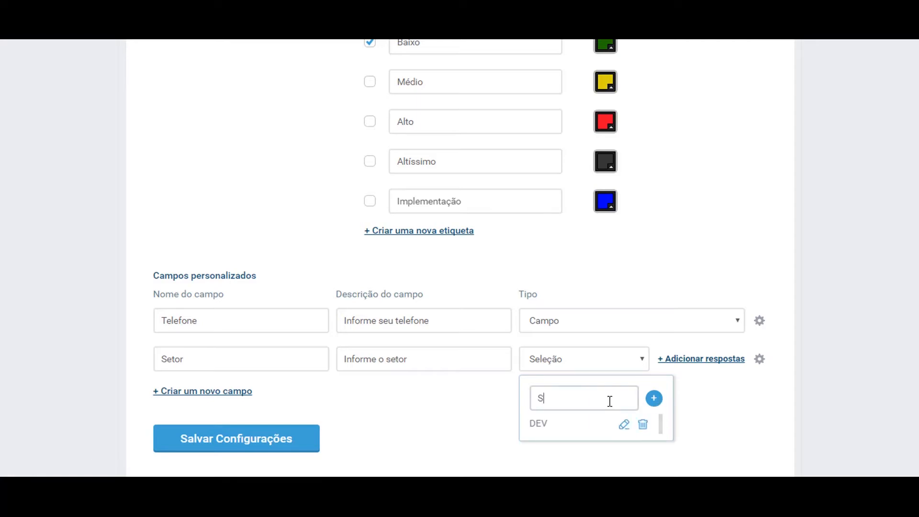
type("uporte")
left_click(654, 399)
left_click(589, 402)
type("C")
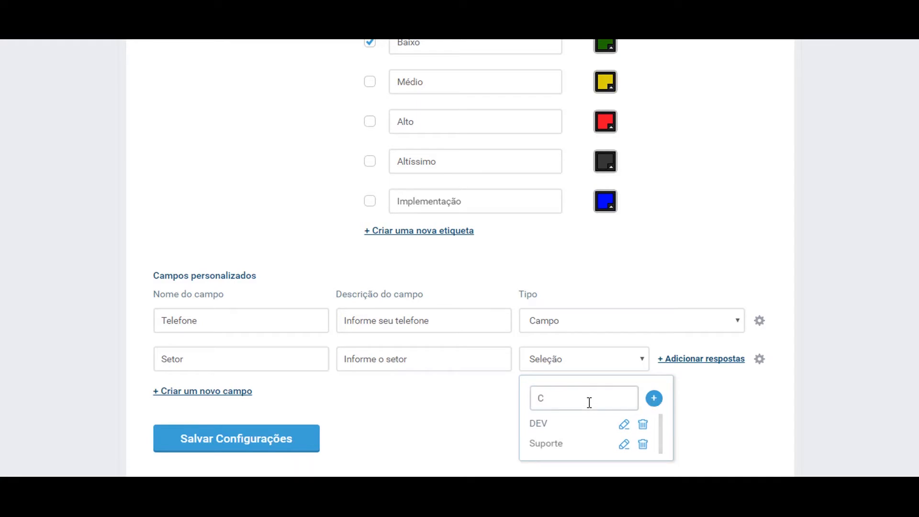
type("omercial")
left_click(653, 398)
left_click(573, 401)
type("Financeir")
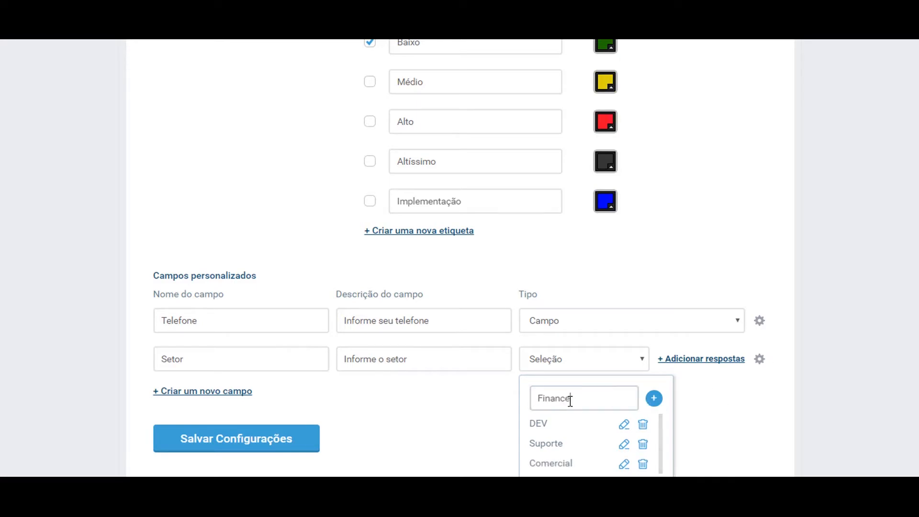
type("o")
left_click(656, 403)
- Close the Setor answers list and field options, then save with Salvar Configurações
scroll(620, 414, "down", 1)
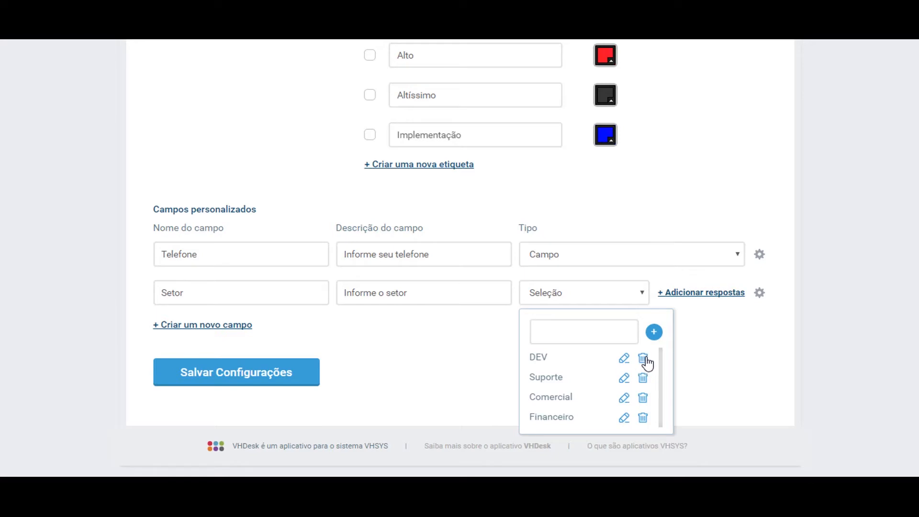
left_click(702, 353)
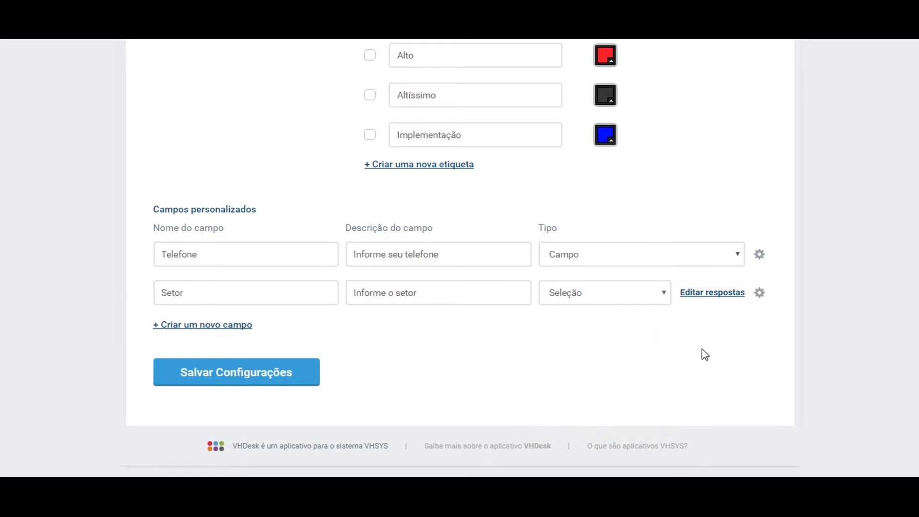
left_click(758, 300)
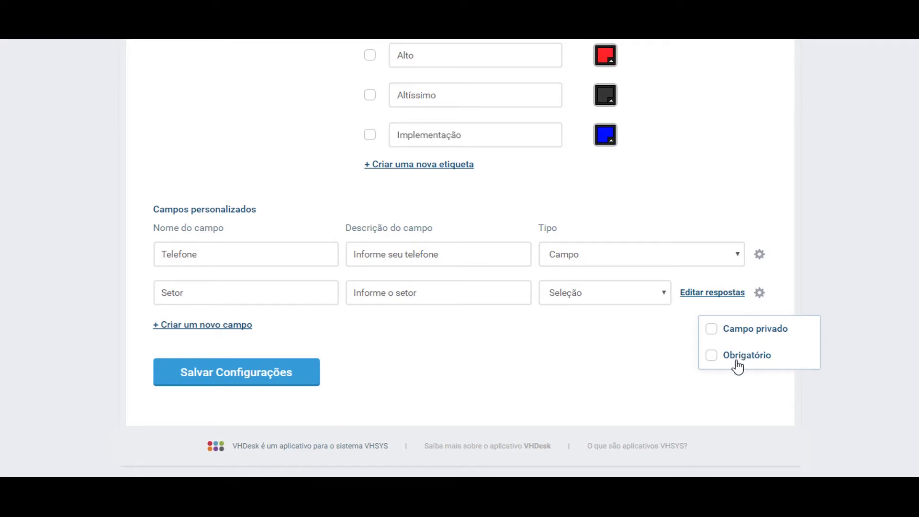
left_click(630, 344)
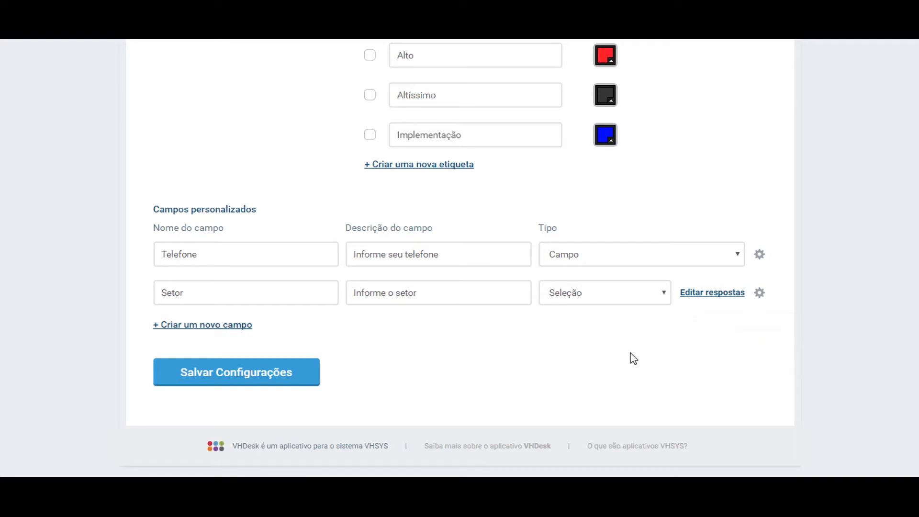
scroll(629, 407, "up", 2)
scroll(631, 409, "up", 10)
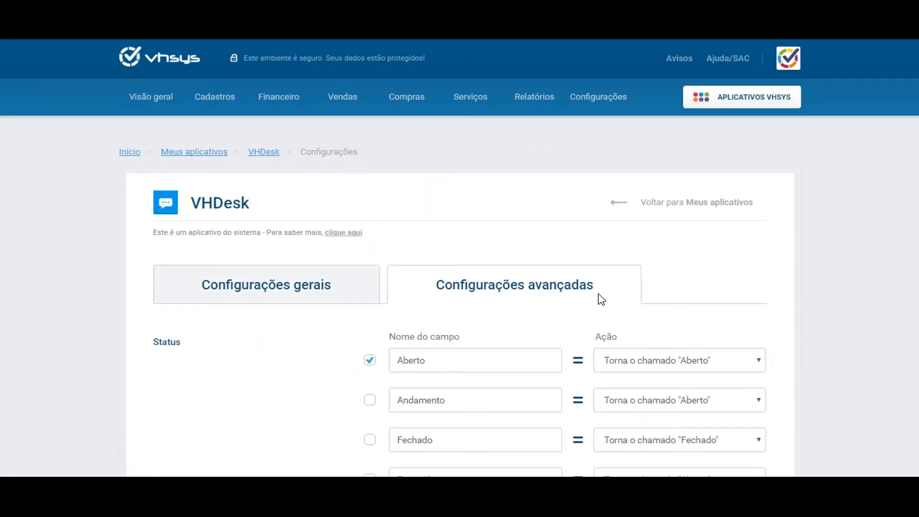
scroll(595, 299, "down", 13)
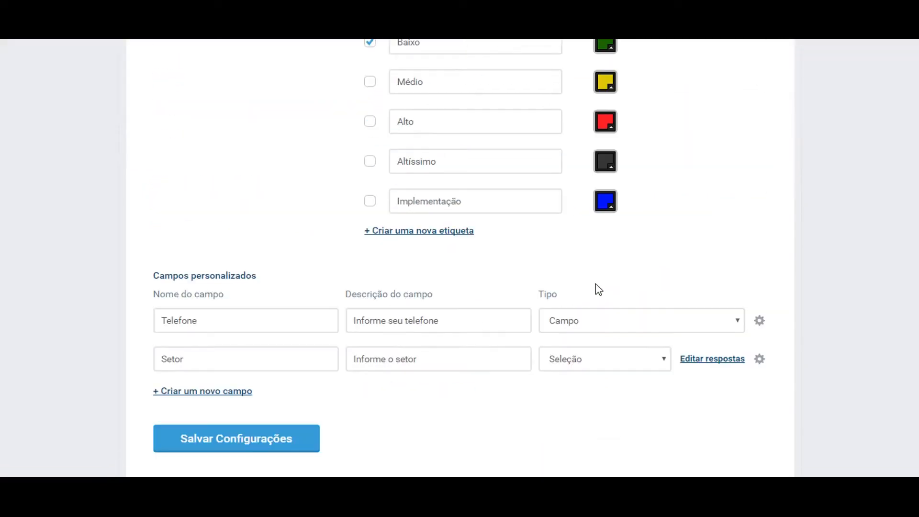
left_click(288, 312)
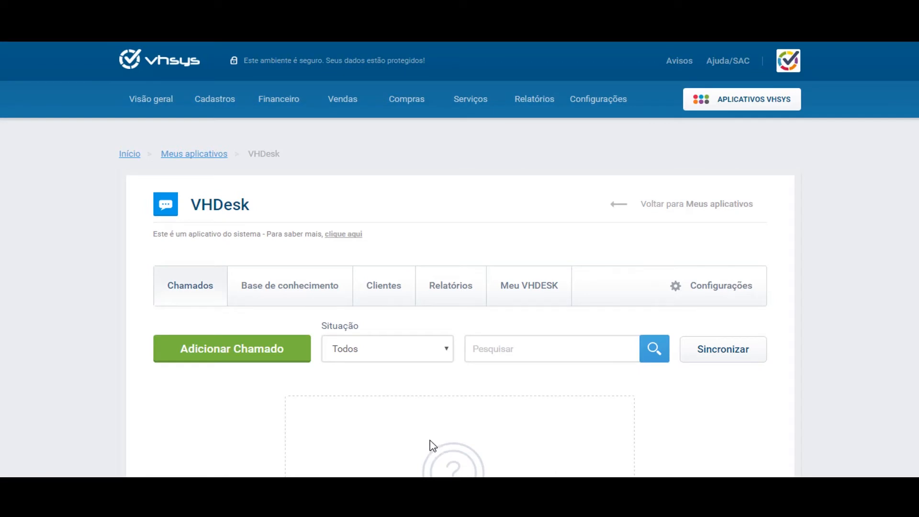
- Switch to Base de conhecimento and view the 'Instalando certificado digital A1' article under Certificado
left_click(300, 293)
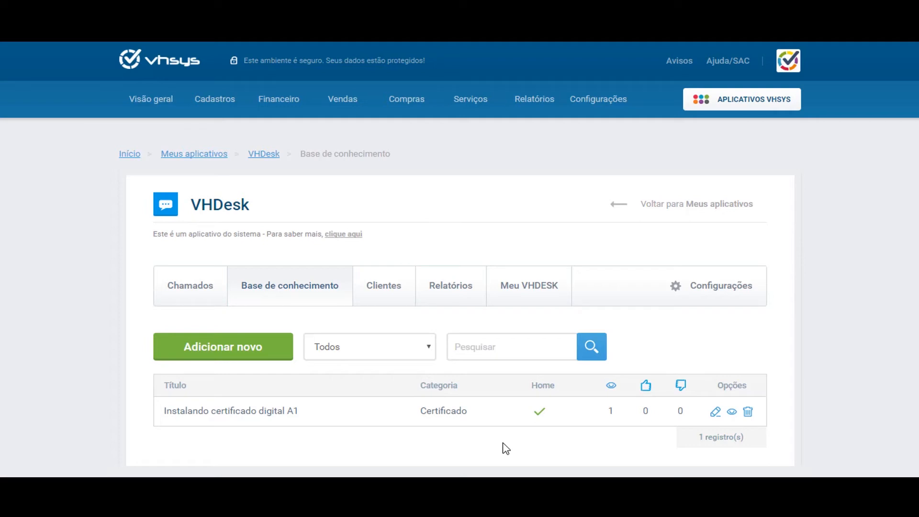
scroll(447, 425, "down", 3)
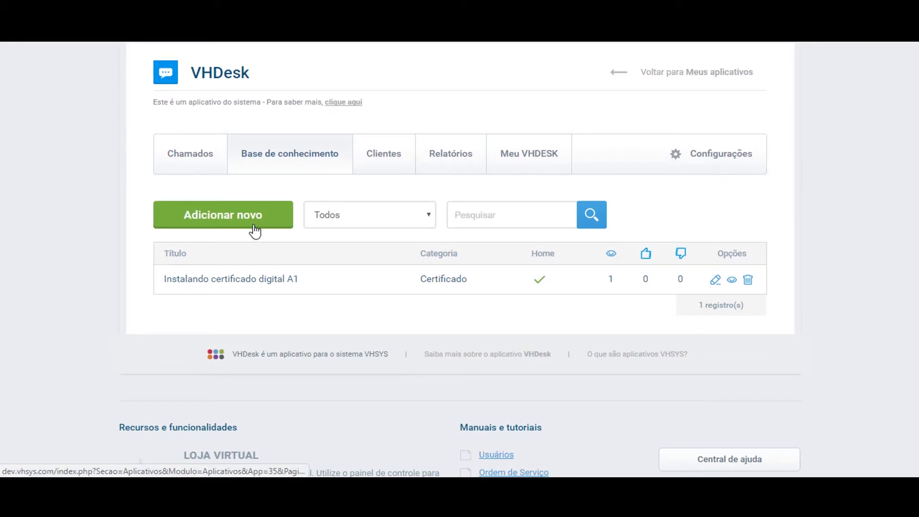
- Start a new article titled 'Emissão de nota fiscal' and scroll down to its Configurações
left_click(255, 230)
scroll(22, 293, "down", 1)
scroll(23, 293, "down", 4)
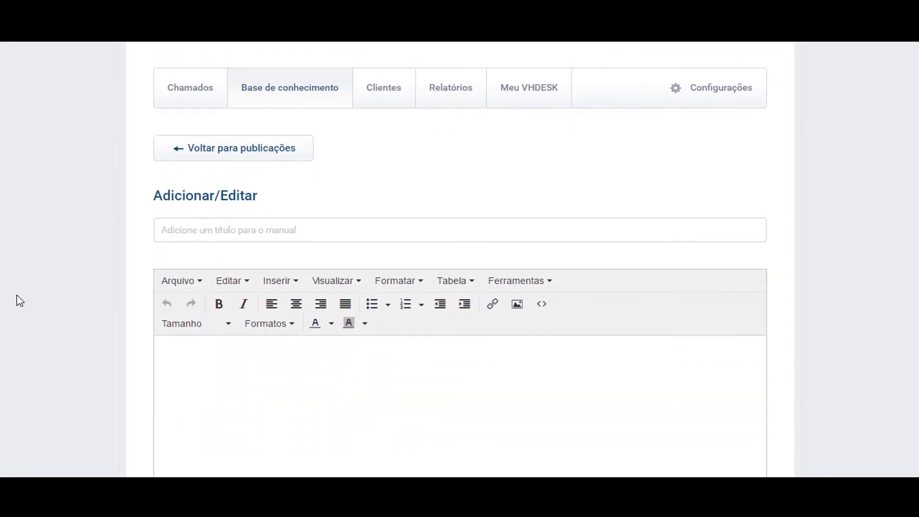
left_click(195, 233)
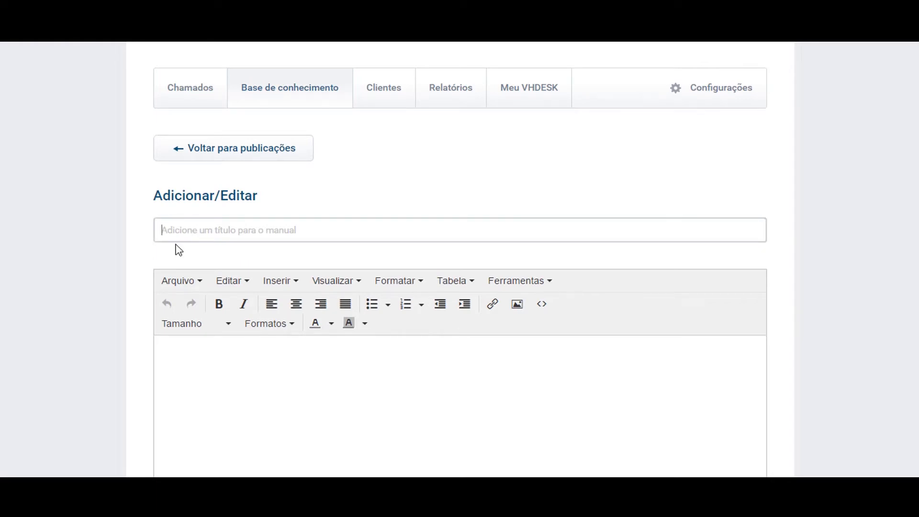
type("Emiss")
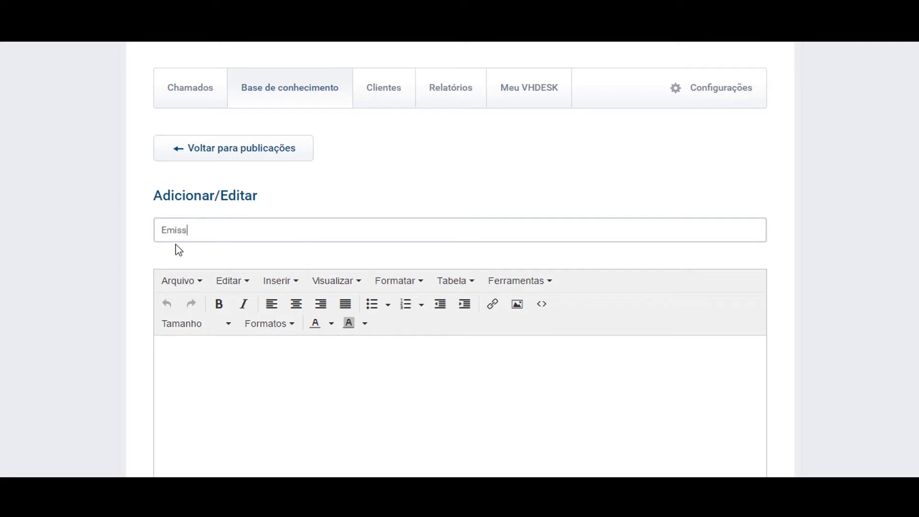
type("ão de nota fiscal")
scroll(2, 191, "down", 3)
left_click(470, 329)
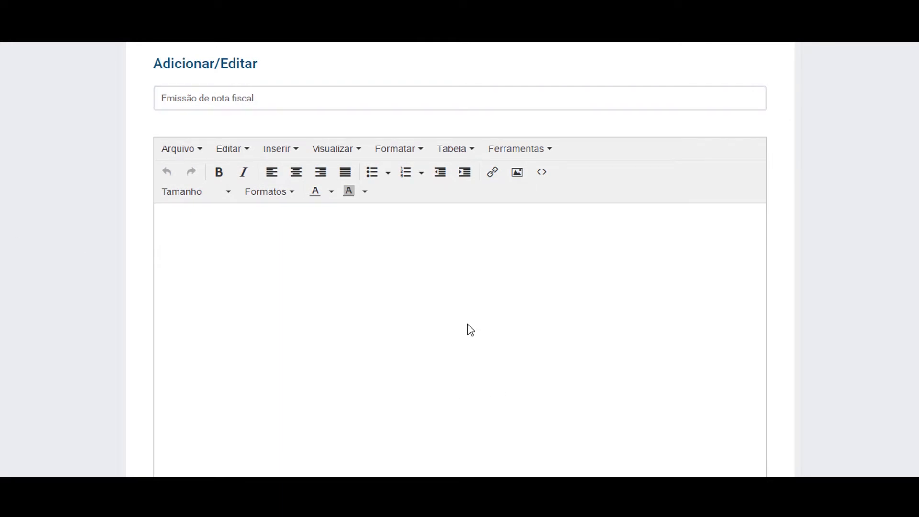
scroll(462, 335, "down", 2)
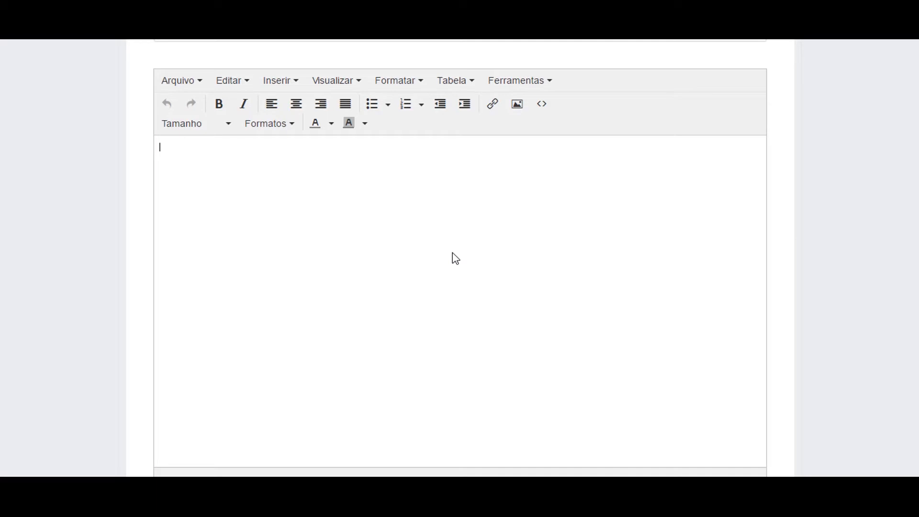
scroll(98, 265, "down", 3)
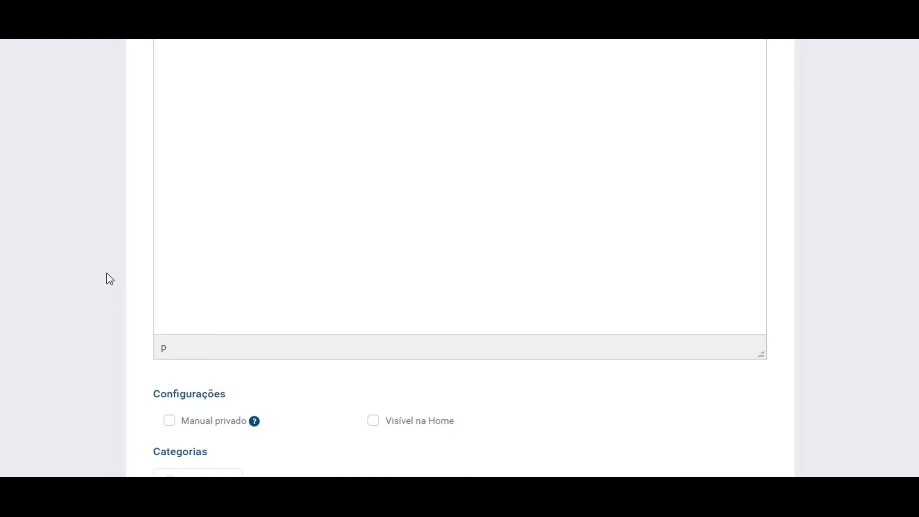
scroll(110, 279, "down", 3)
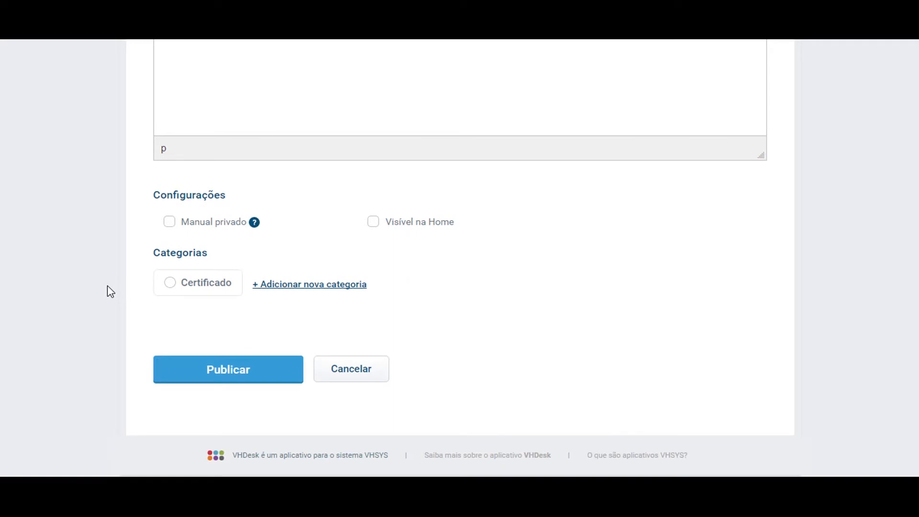
- Toggle Manual privado on and off, then create the category 'Nota Fiscal'
left_click(169, 223)
left_click(167, 222)
left_click(310, 285)
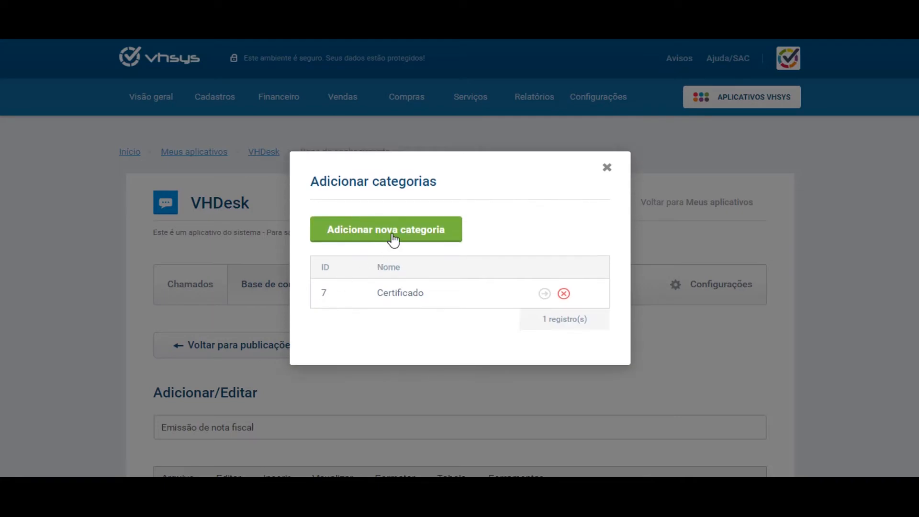
left_click(393, 237)
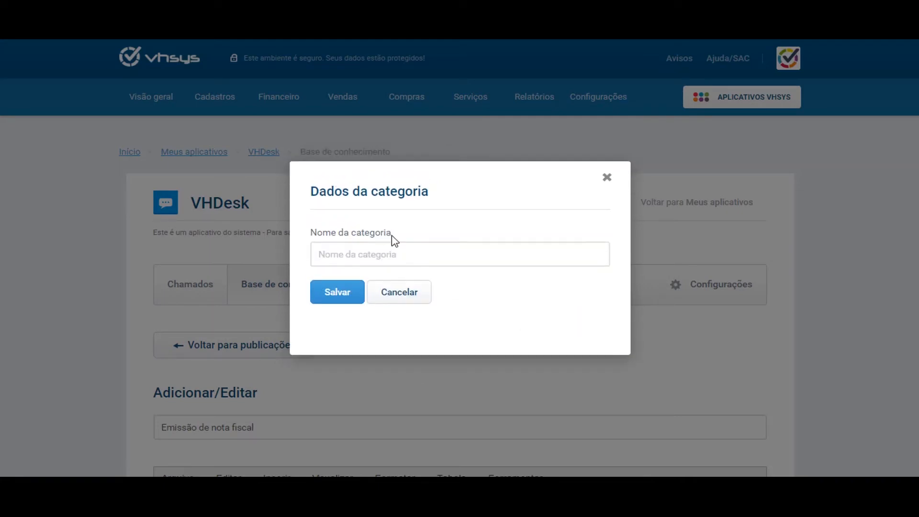
left_click(381, 270)
type("Nota")
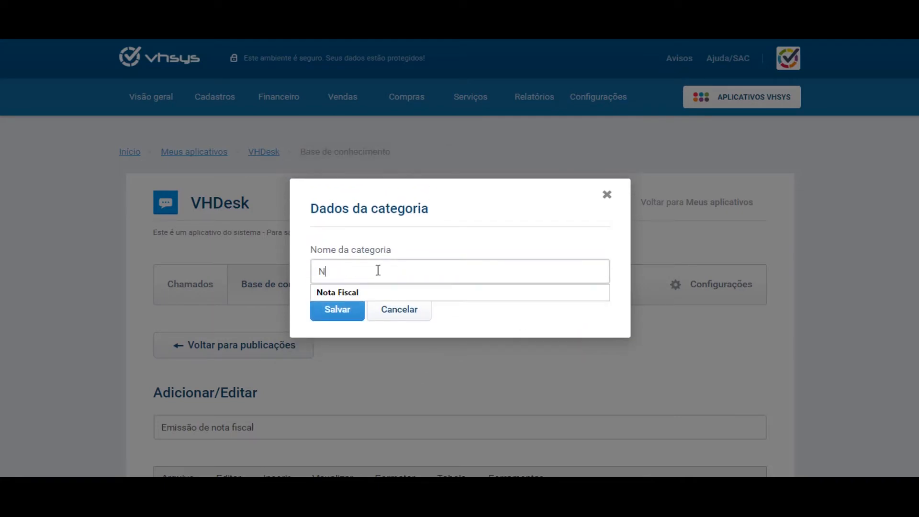
key("BackSpace")
type("a Fiscal")
key("Down")
key("Return")
left_click(345, 309)
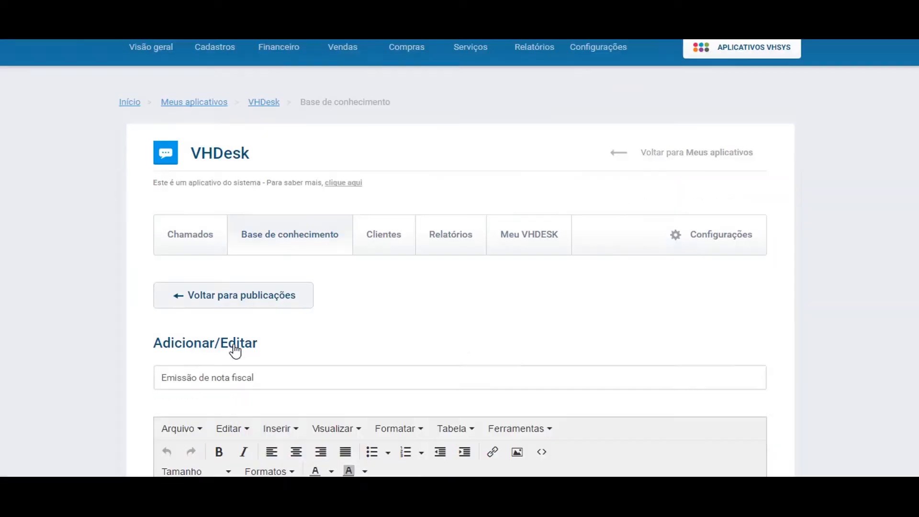
- Discard the unfinished article with Cancelar and return to the article list
scroll(234, 349, "down", 10)
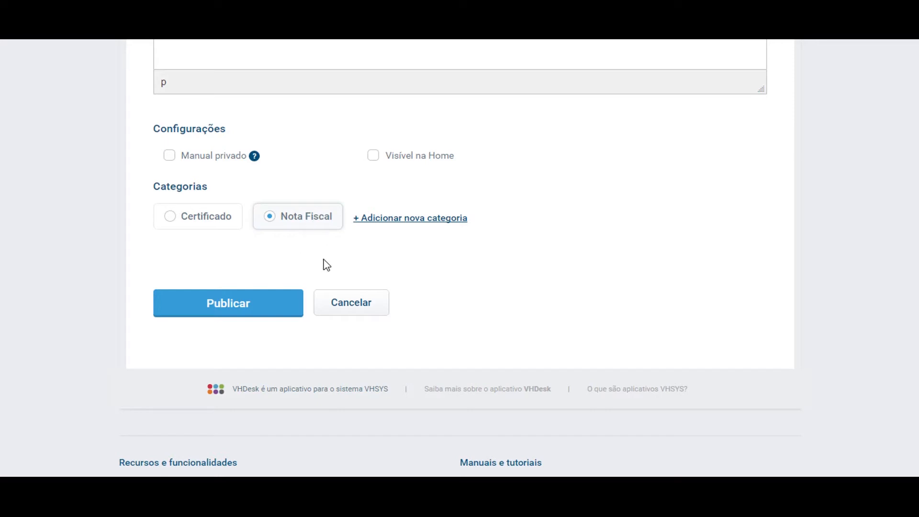
scroll(322, 278, "up", 5)
scroll(325, 286, "up", 5)
scroll(369, 229, "down", 5)
scroll(374, 240, "down", 8)
scroll(430, 386, "up", 7)
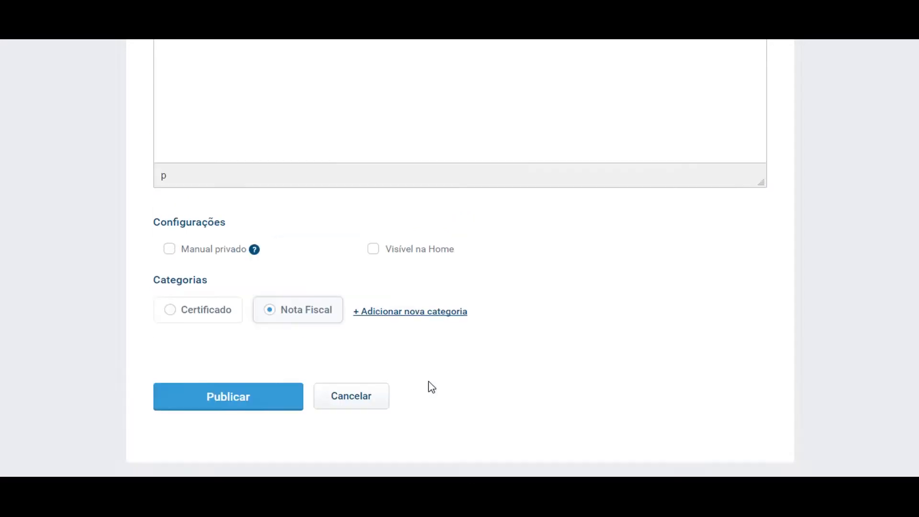
left_click(481, 133)
scroll(344, 361, "down", 5)
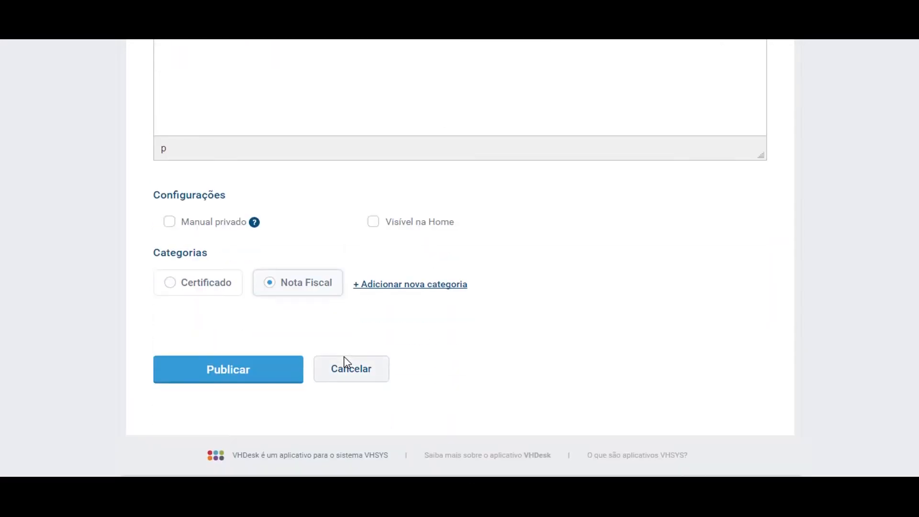
left_click(373, 377)
scroll(371, 377, "up", 5)
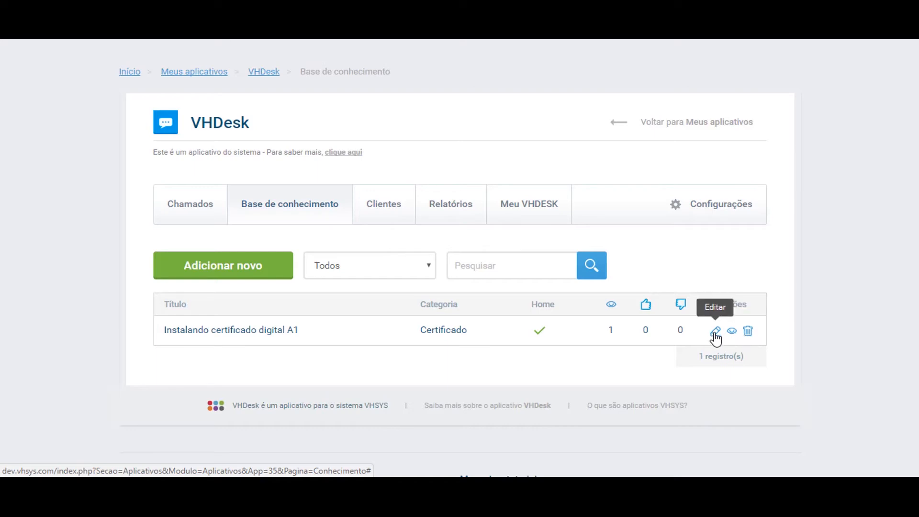
- Open 'Instalando certificado digital A1' and publish it under Certificado
left_click(715, 331)
scroll(18, 343, "down", 4)
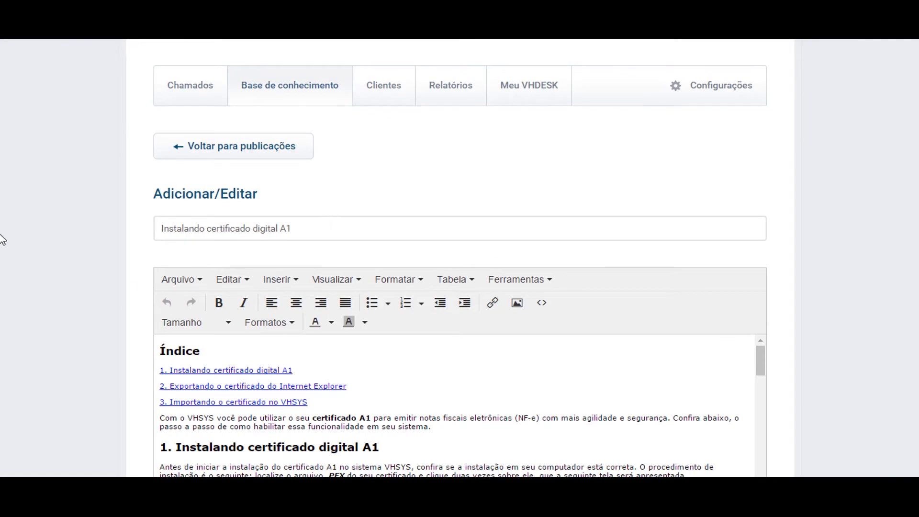
scroll(2, 239, "down", 1)
scroll(37, 232, "down", 5)
scroll(361, 177, "down", 3)
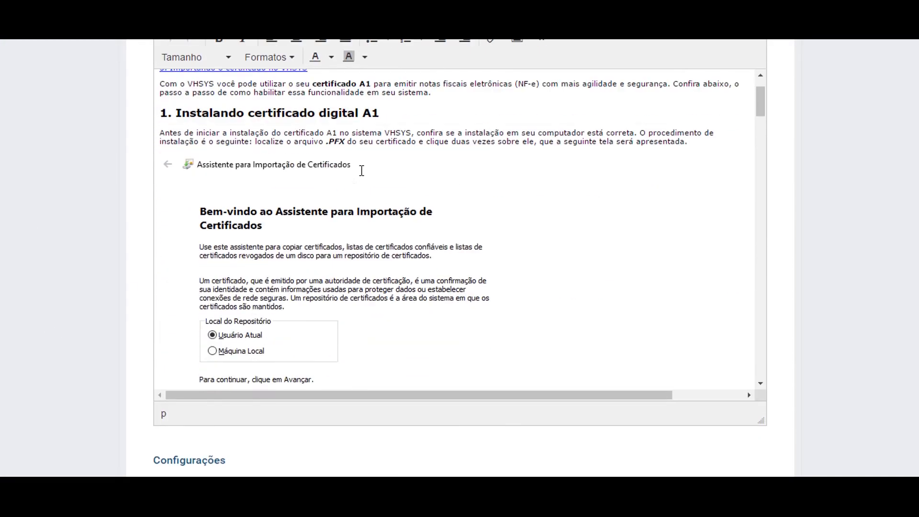
scroll(361, 177, "up", 3)
scroll(349, 143, "down", 5)
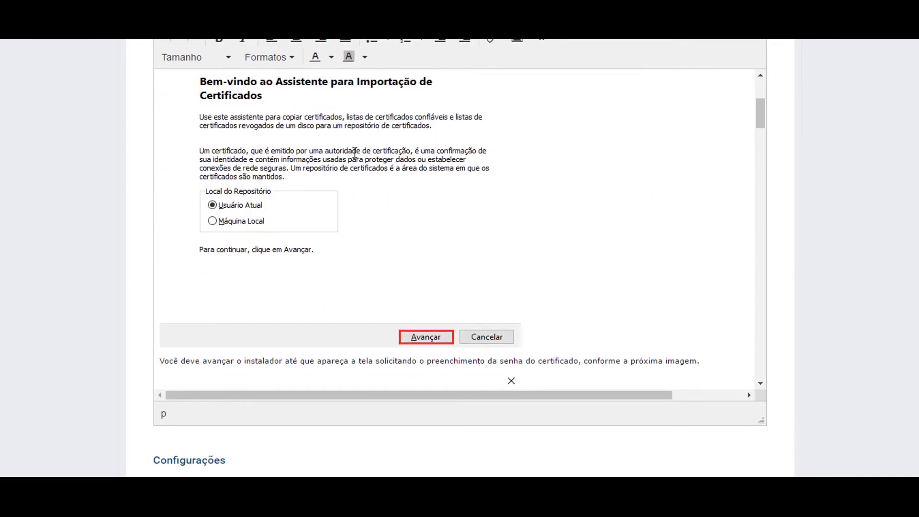
scroll(357, 156, "down", 15)
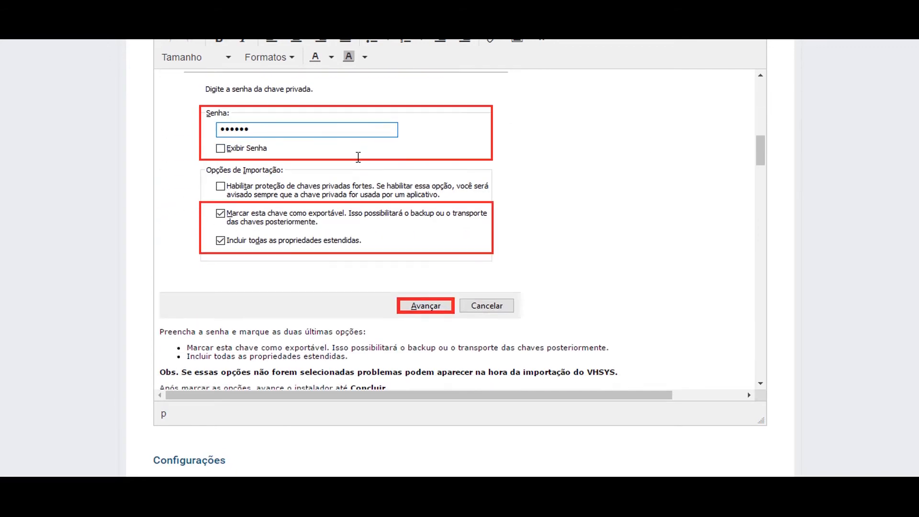
scroll(358, 160, "down", 5)
scroll(359, 160, "down", 2)
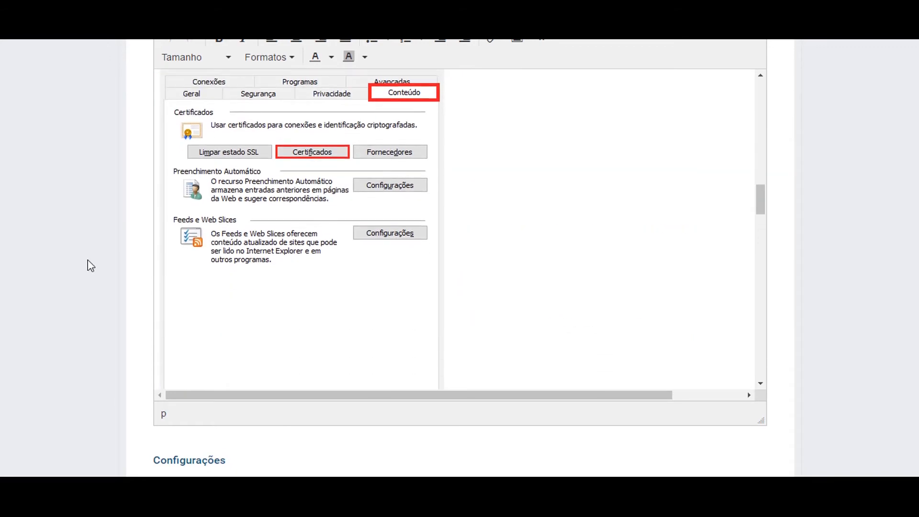
scroll(10, 273, "down", 4)
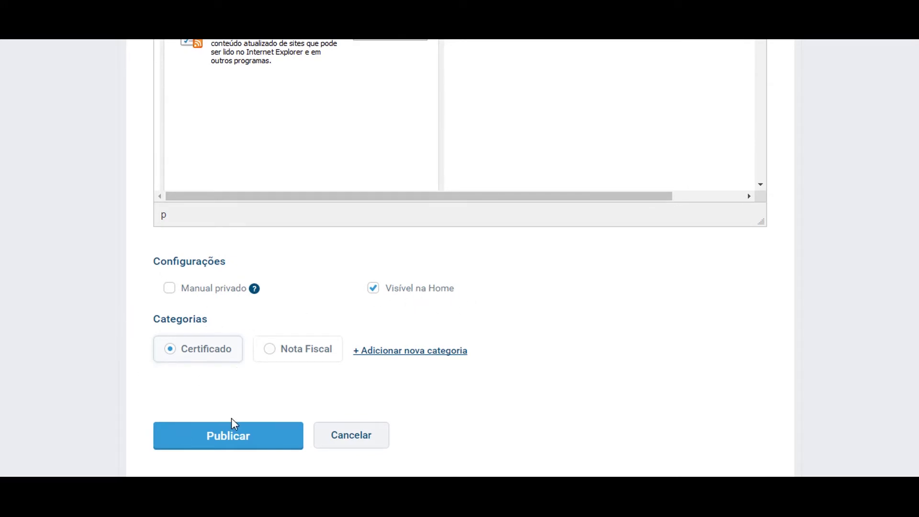
left_click(244, 442)
scroll(365, 447, "up", 1)
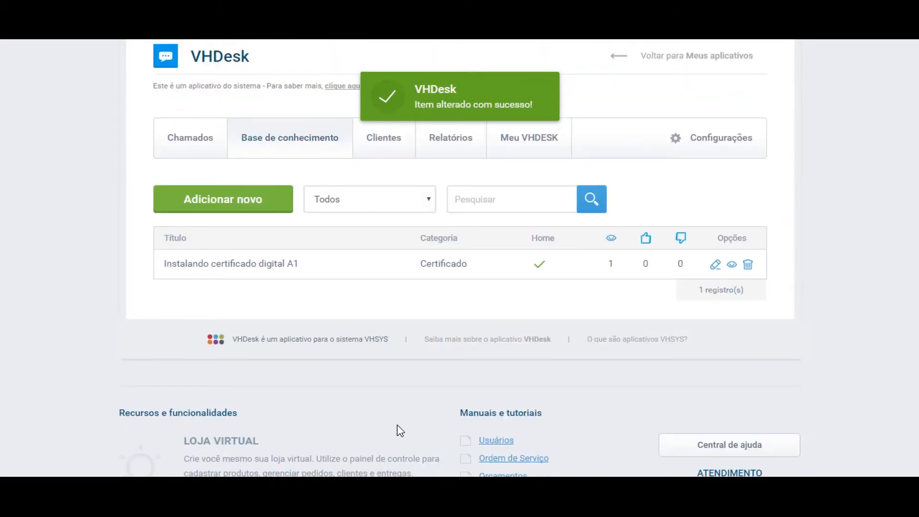
scroll(405, 427, "up", 1)
scroll(406, 431, "up", 3)
scroll(414, 425, "down", 2)
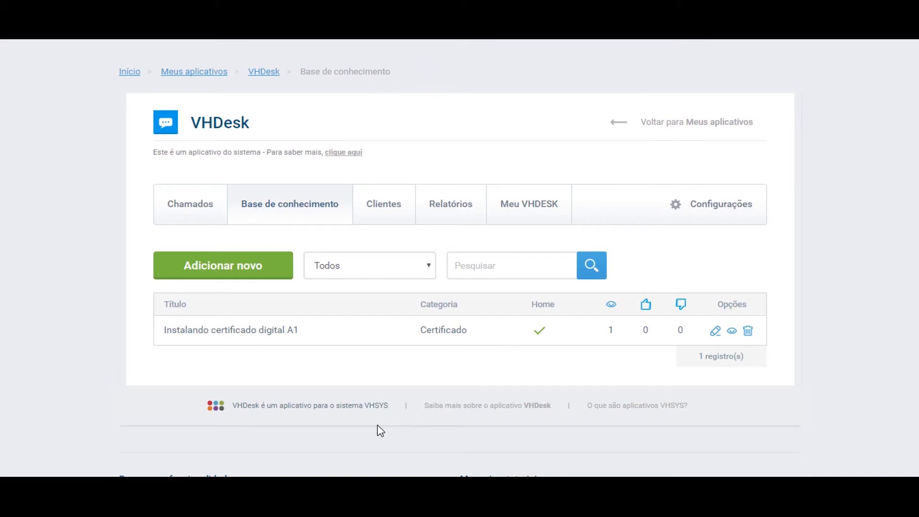
left_click(425, 267)
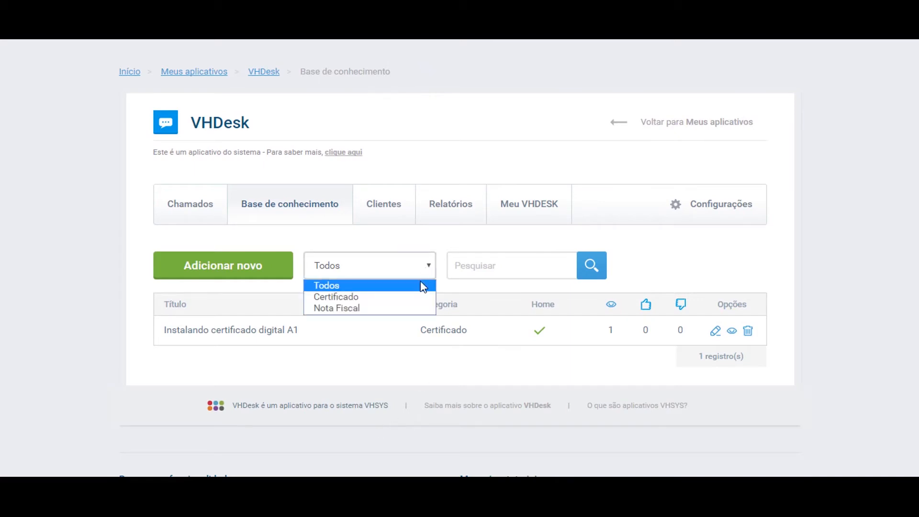
left_click(501, 264)
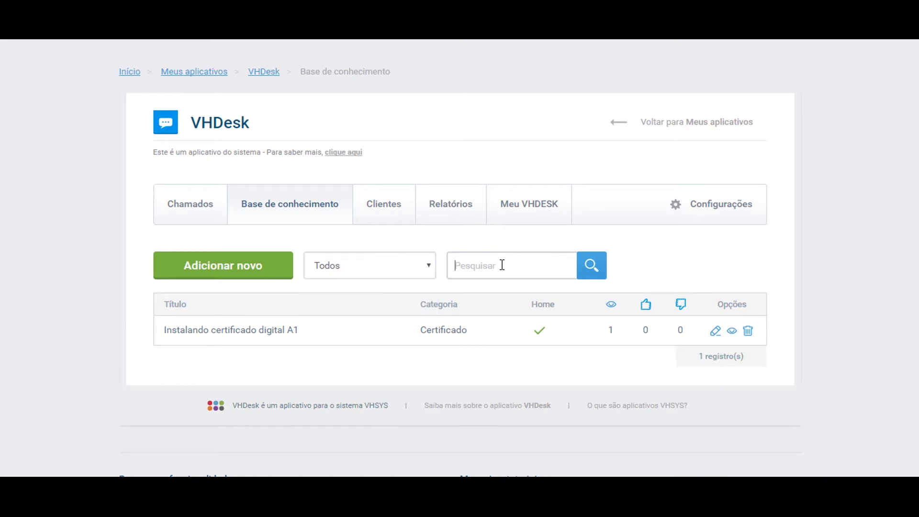
type("certificado")
key("Return")
left_click_drag(541, 269, 372, 288)
key("BackSpace")
left_click(732, 333)
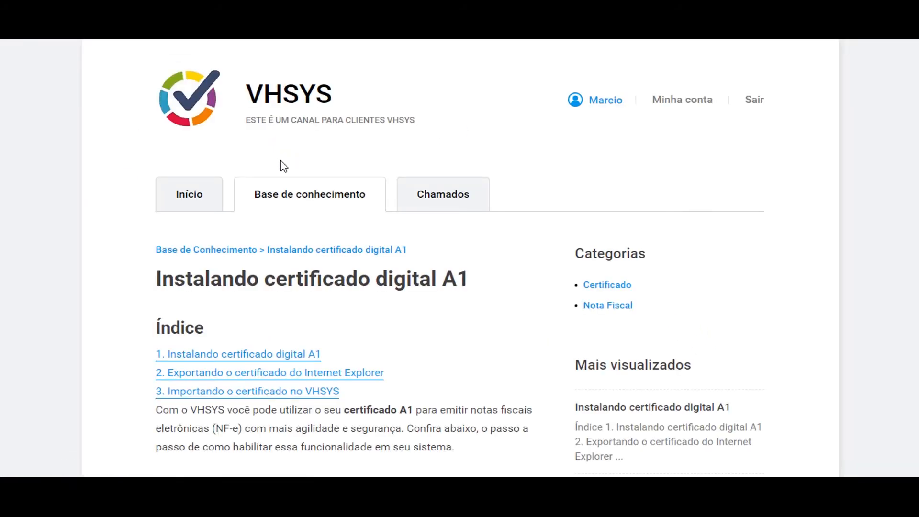
scroll(282, 173, "down", 3)
scroll(283, 180, "down", 6)
scroll(268, 182, "up", 3)
scroll(268, 180, "down", 2)
scroll(296, 189, "up", 8)
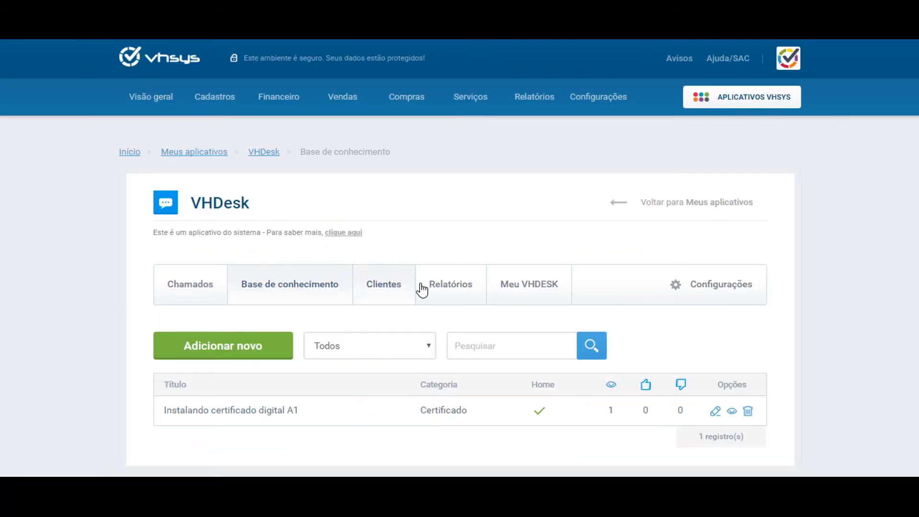
scroll(421, 287, "down", 2)
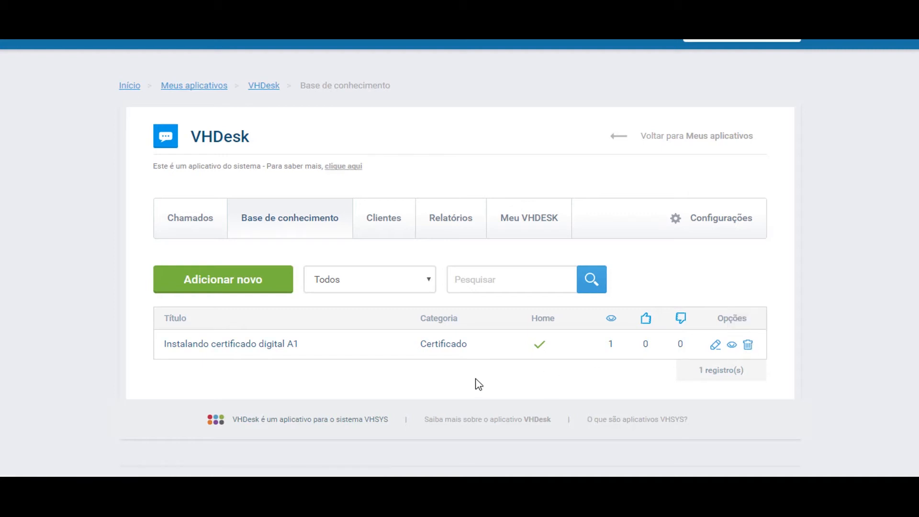
scroll(479, 385, "up", 2)
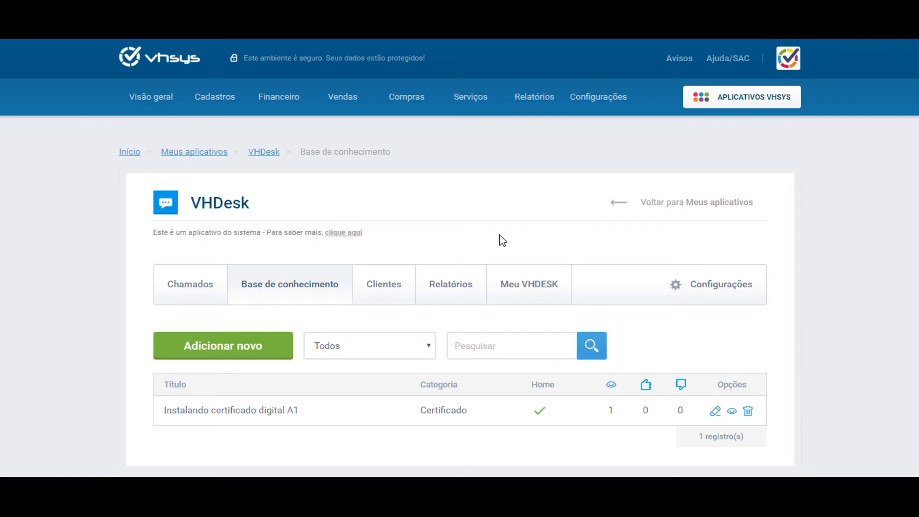
- Go to the Clientes tab and open the Adicionar cliente form
left_click(387, 293)
scroll(596, 335, "down", 2)
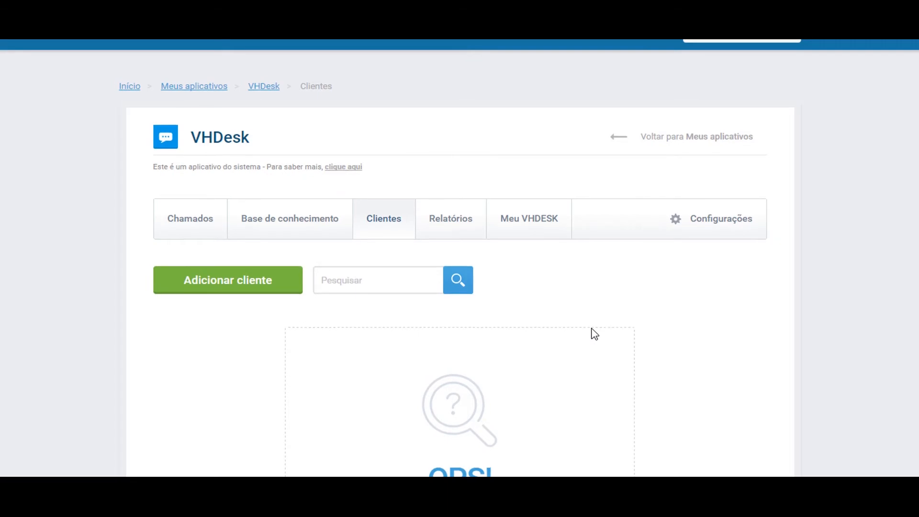
scroll(594, 333, "up", 2)
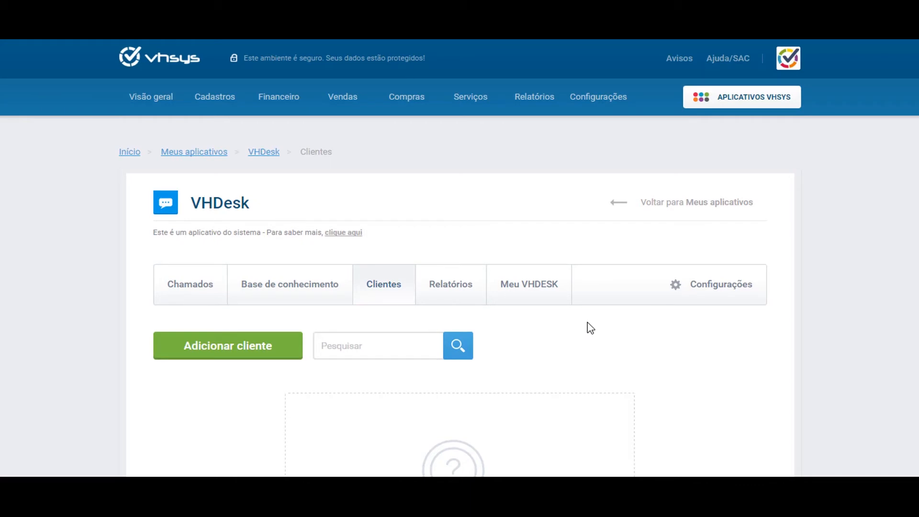
left_click(236, 350)
scroll(234, 348, "down", 3)
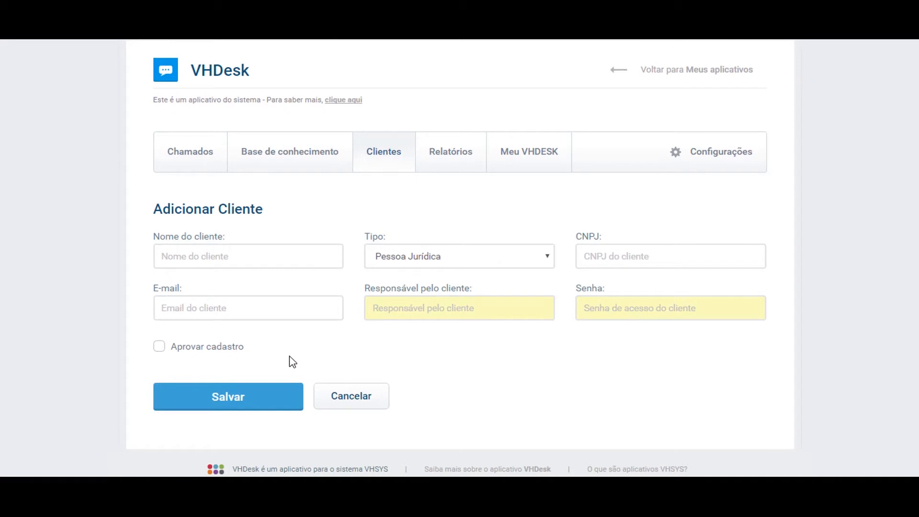
- Enter client name VHSYS, pick its CNPJ and e-mail from saved suggestions
left_click(257, 259)
type("VHSYS")
key("Tab")
key("Tab")
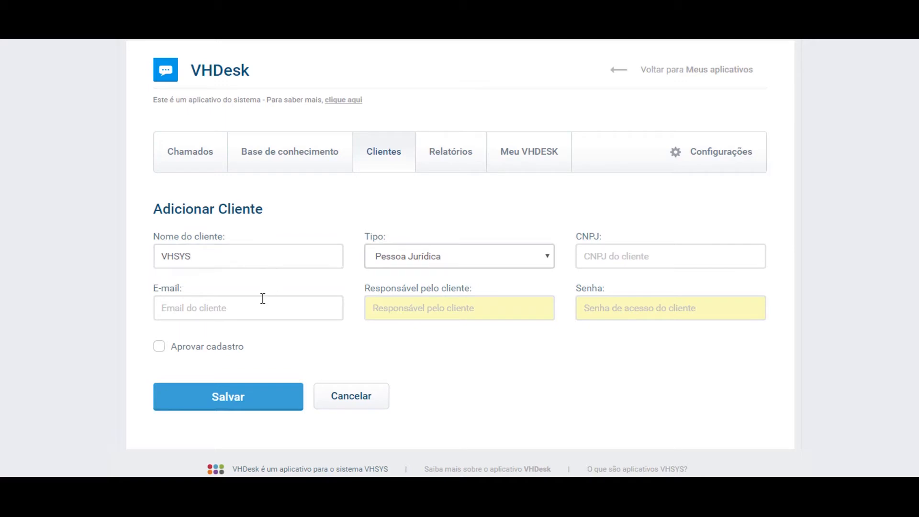
type("12.700")
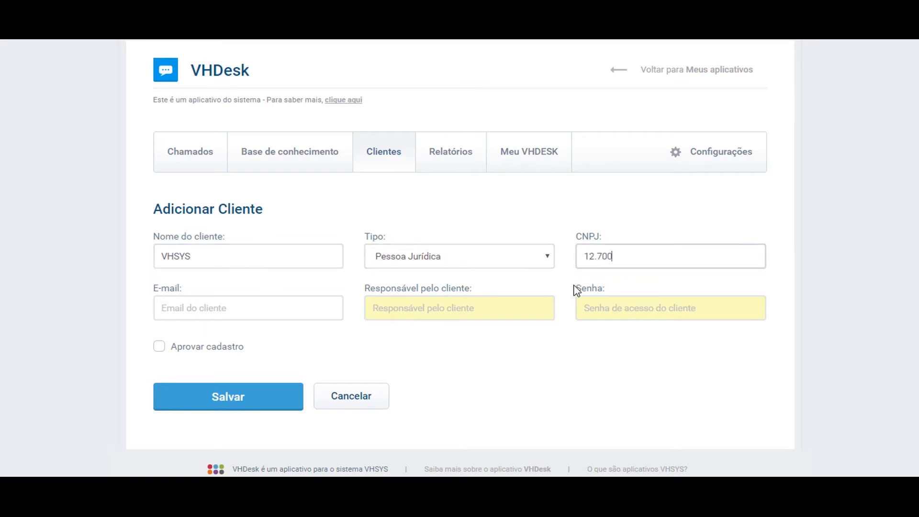
key("BackSpace")
left_click(596, 284)
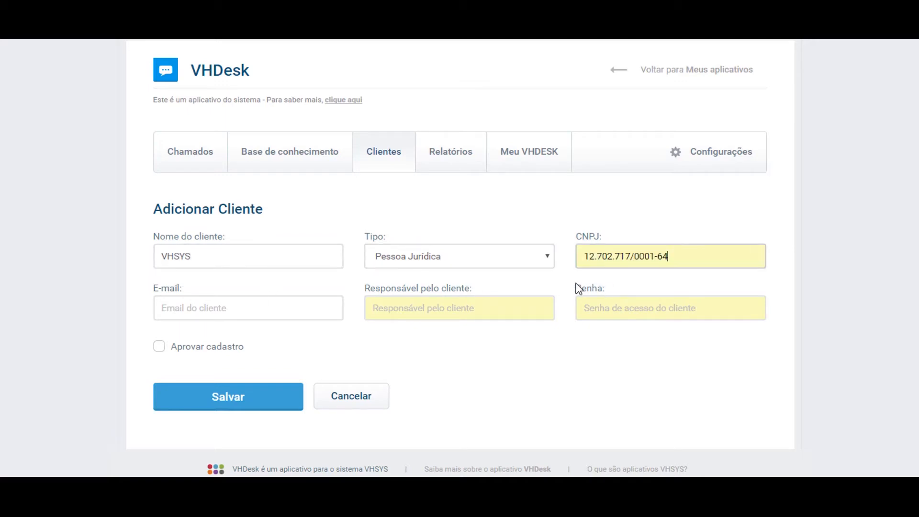
left_click(249, 308)
type("vhs")
key("Down")
key("Tab")
- Fill in the responsible person and access password, tick Aprovar cadastro, and save
type("Marcos")
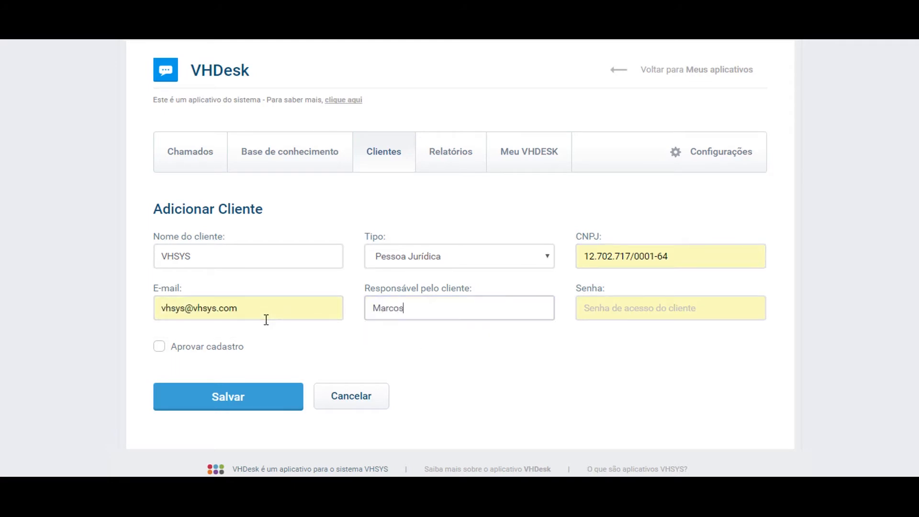
key("Tab")
type("123456")
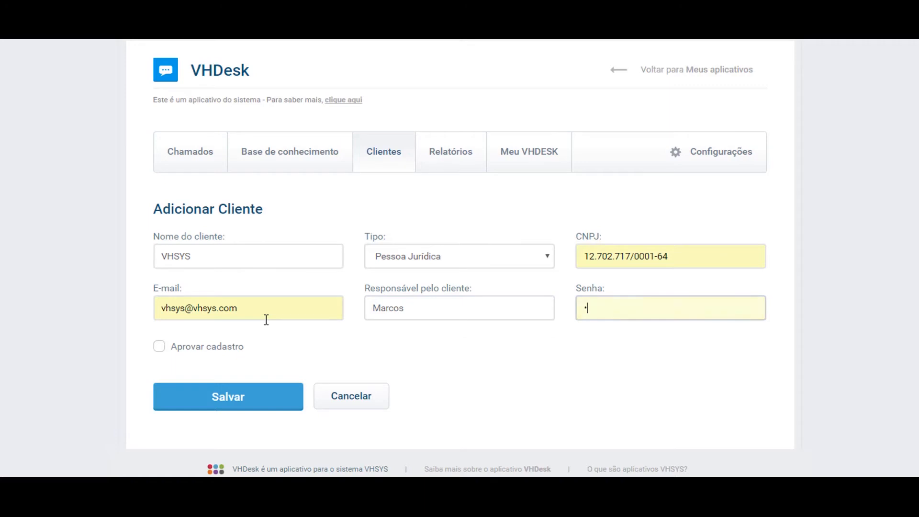
left_click(364, 353)
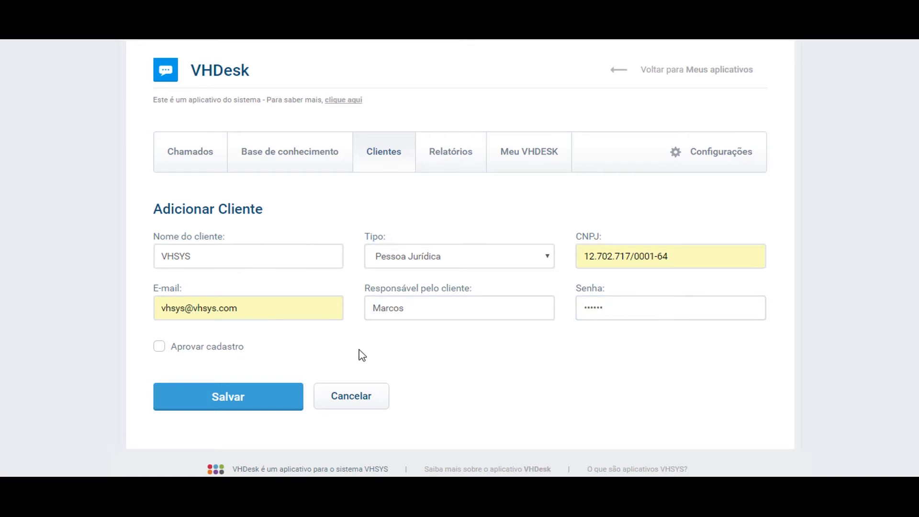
left_click(159, 354)
left_click(238, 404)
left_click(238, 404)
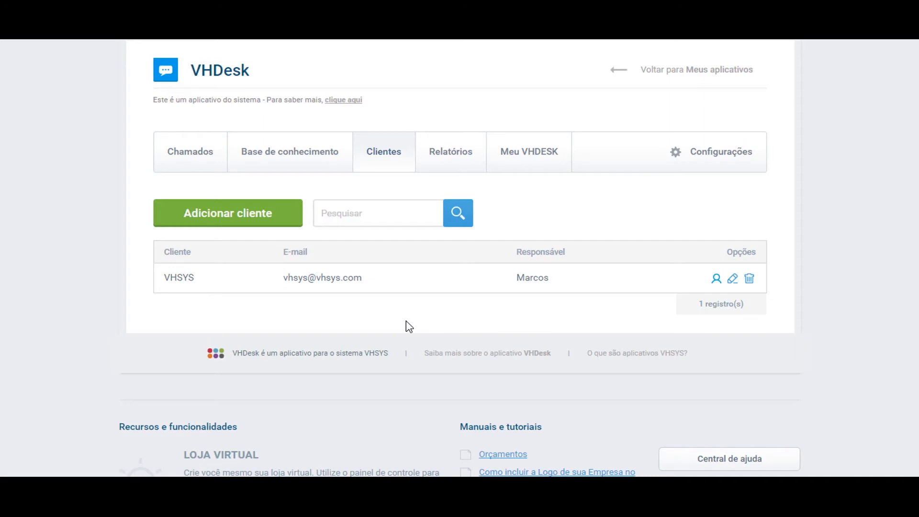
- Add a user to client VHSYS with name, e-mail and password, then return to Clientes
left_click(716, 281)
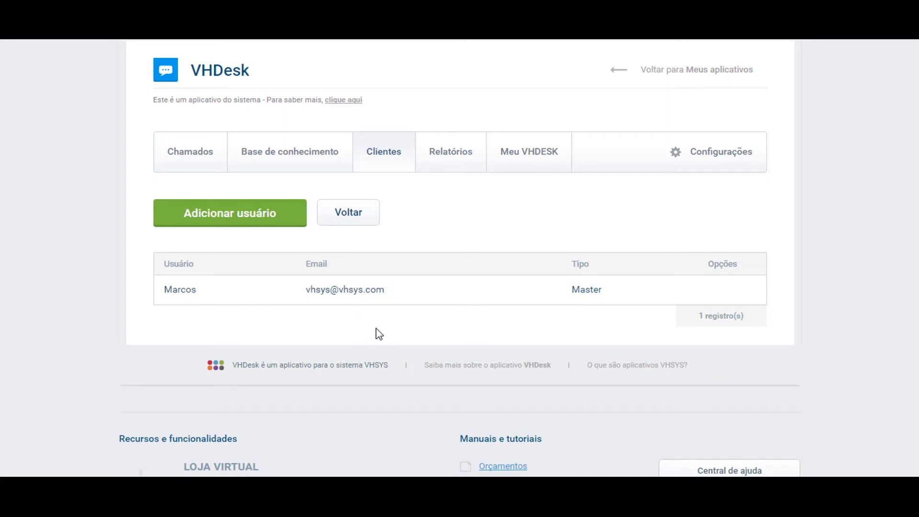
left_click(253, 224)
left_click(287, 249)
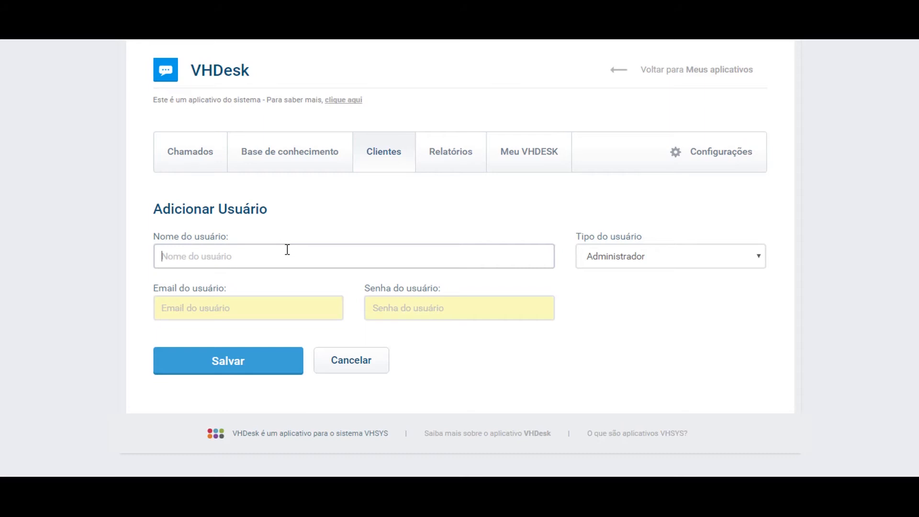
type("Ricardo")
key("Tab")
key("Tab")
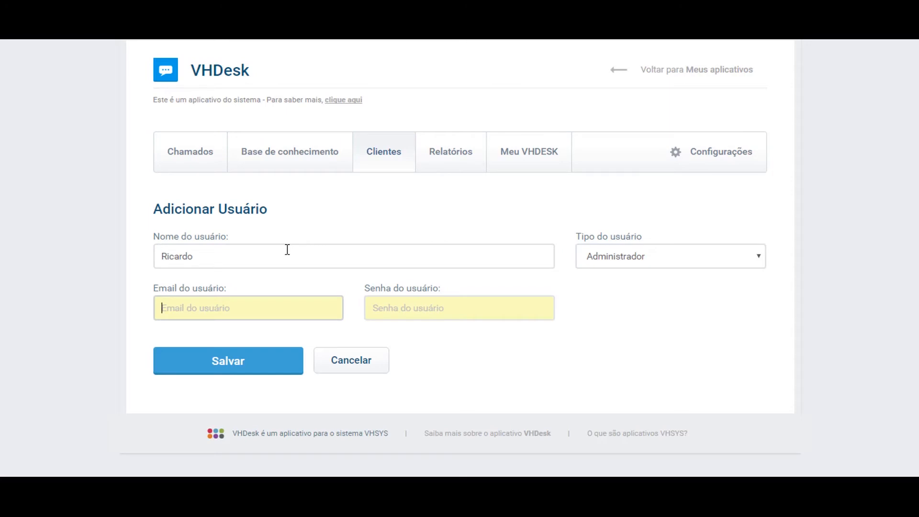
key("Tab")
type("123456")
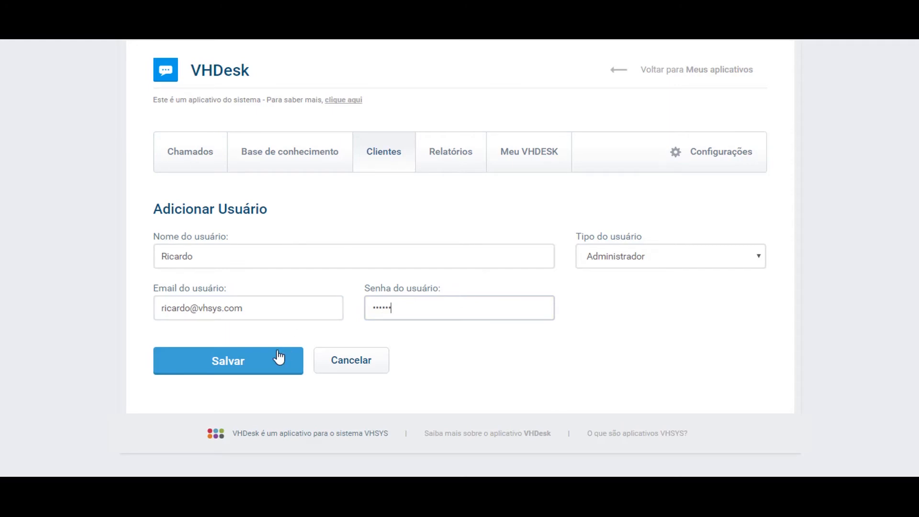
left_click(263, 362)
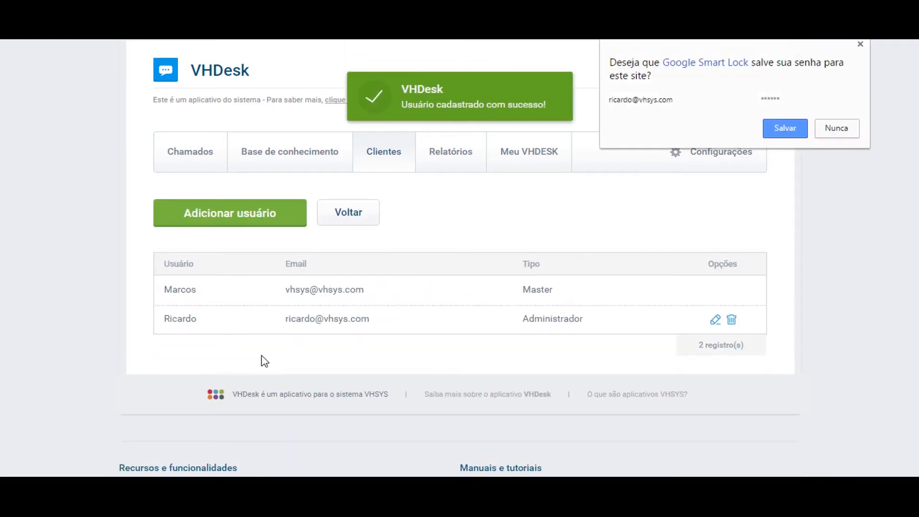
left_click(860, 44)
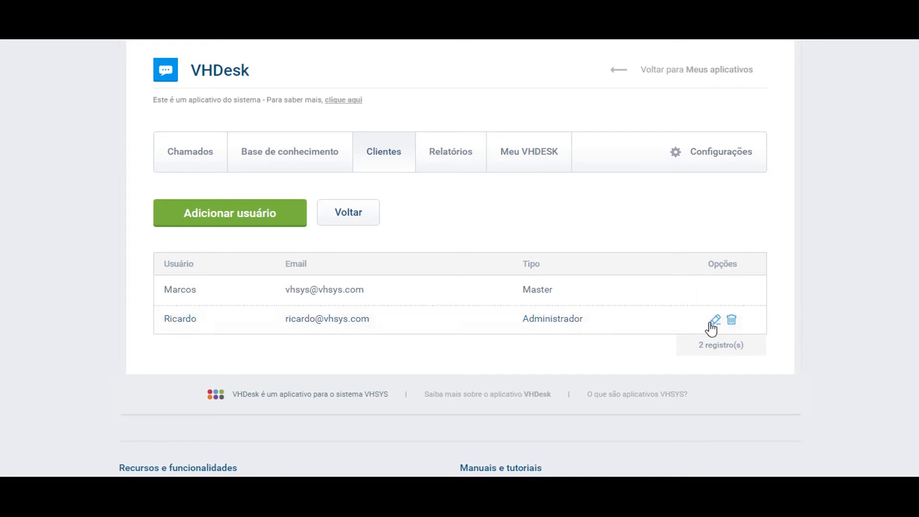
left_click(355, 220)
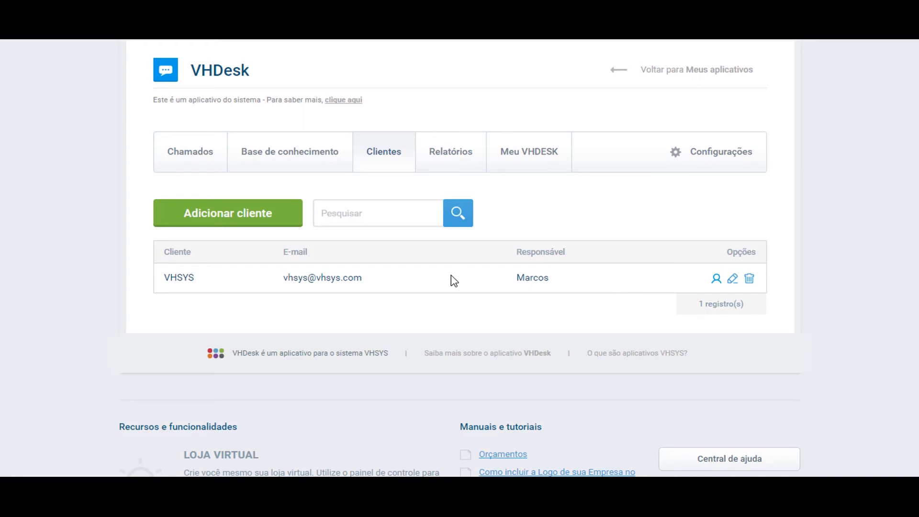
- Toggle Aprovar cadastro on VHSYS and save, then change its access status and confirm with OK
left_click(733, 280)
left_click(159, 346)
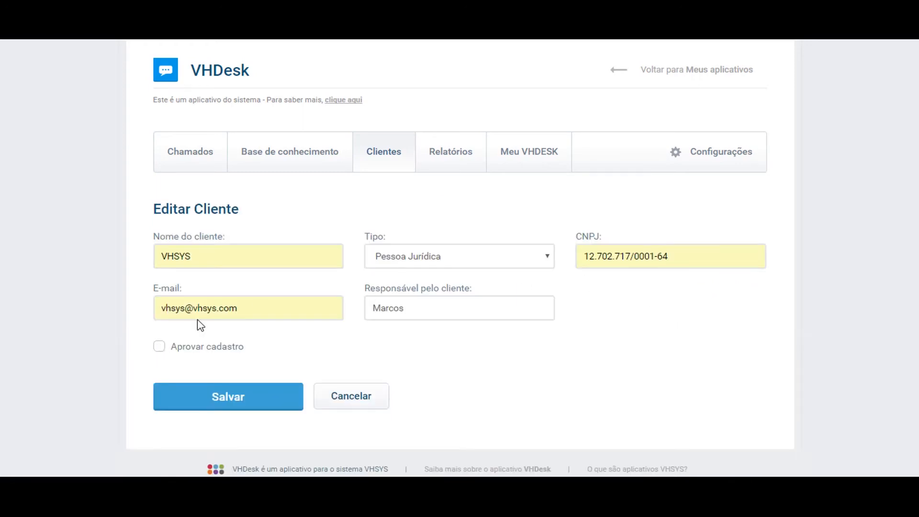
left_click(233, 402)
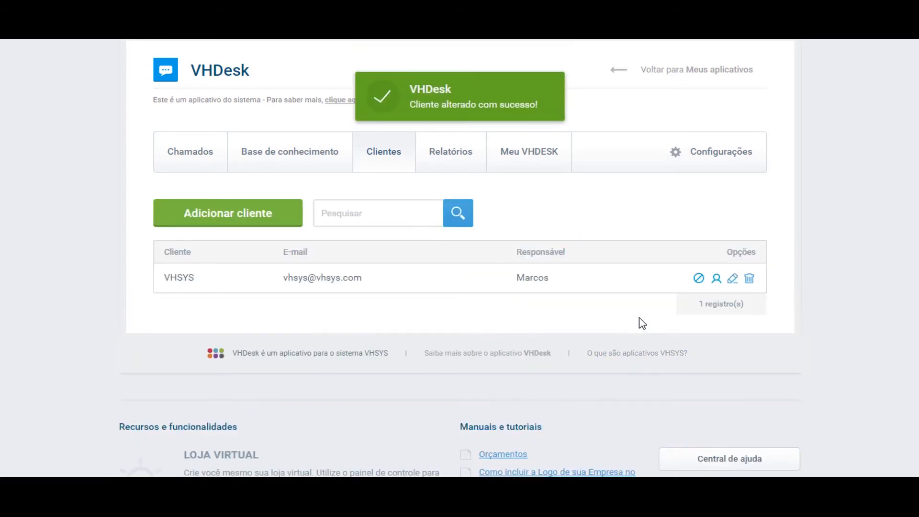
left_click(699, 278)
left_click(526, 125)
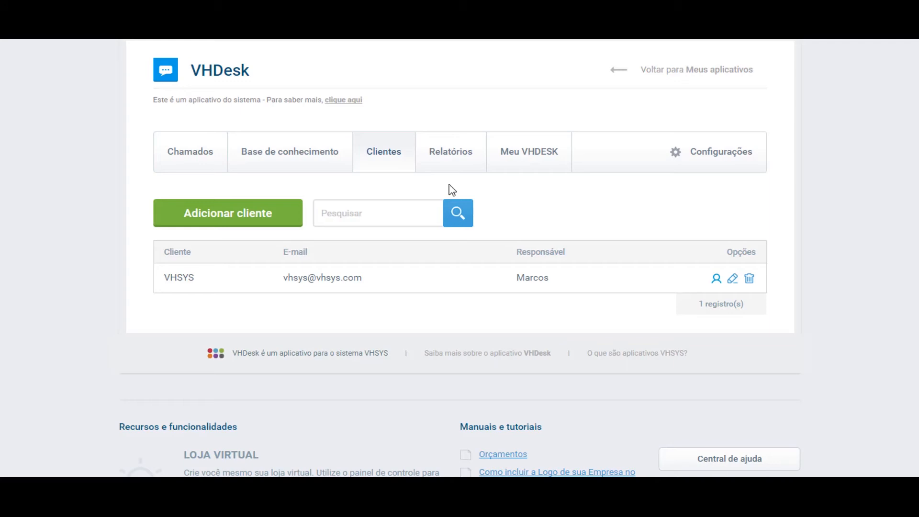
- View the empty VHDesk Chamados list and start adding a new ticket
left_click(183, 165)
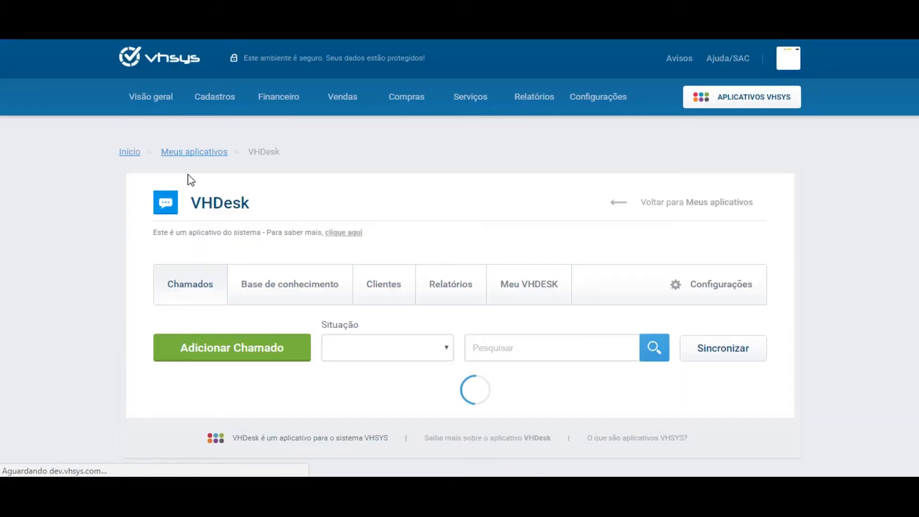
scroll(115, 210, "down", 2)
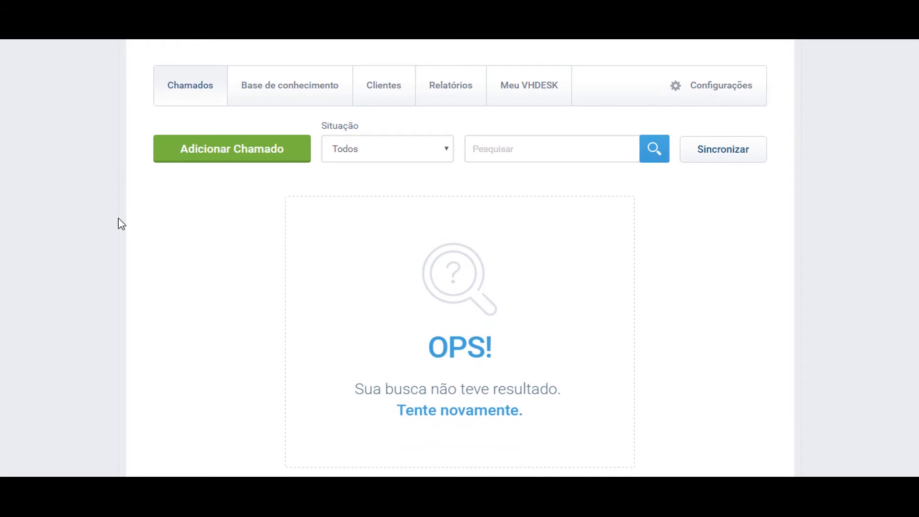
left_click(229, 153)
- Set the ticket's client to VHSYS, subject 'Certificado', and enter the contact phone number
left_click(242, 224)
type("vhsys")
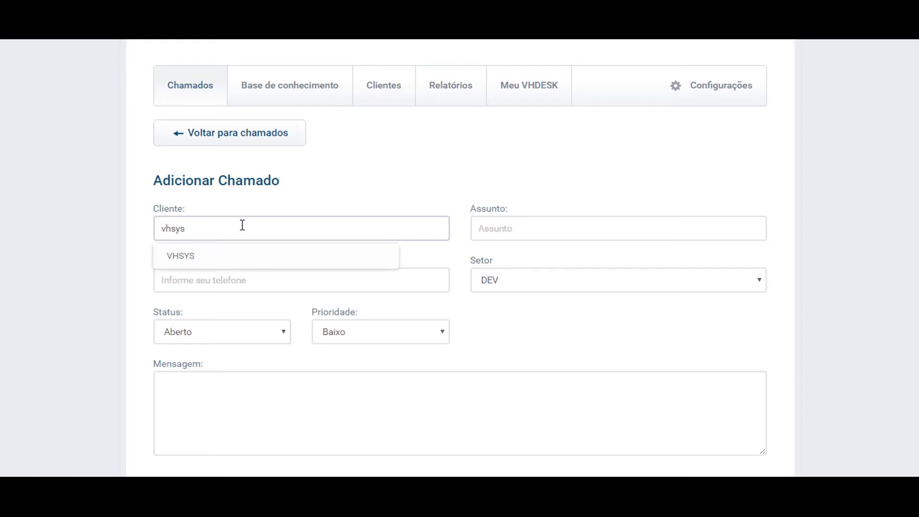
left_click(254, 260)
left_click(538, 230)
type("Certificado")
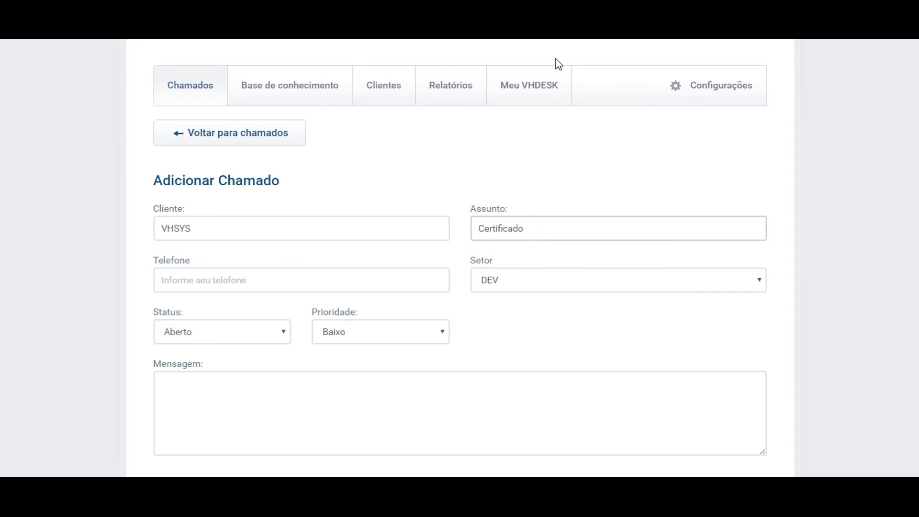
left_click(313, 277)
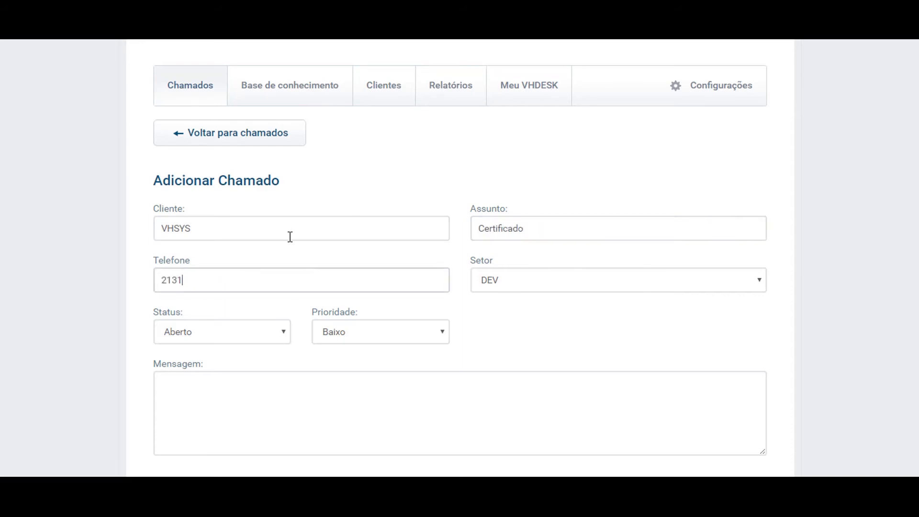
- Assign the ticket to sector Suporte, keep status Aberto, and set priority Alto
key("Tab")
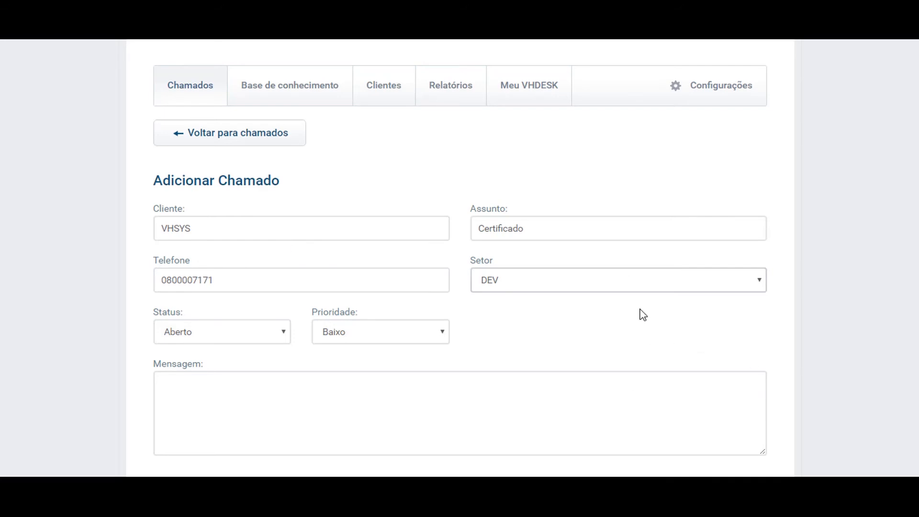
left_click(617, 286)
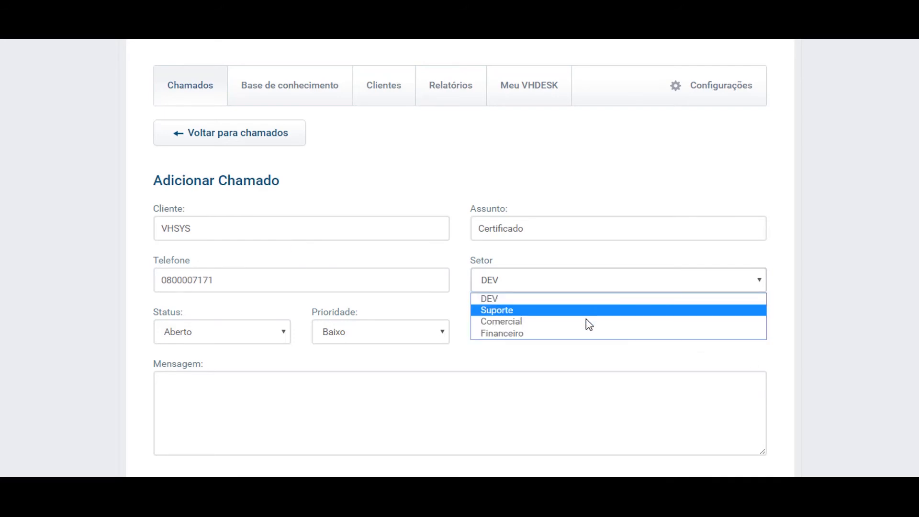
left_click(580, 312)
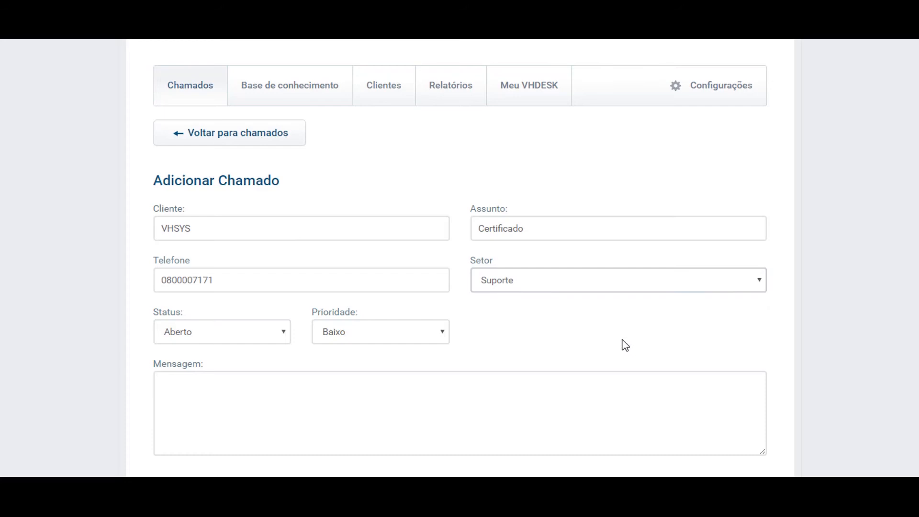
left_click(191, 331)
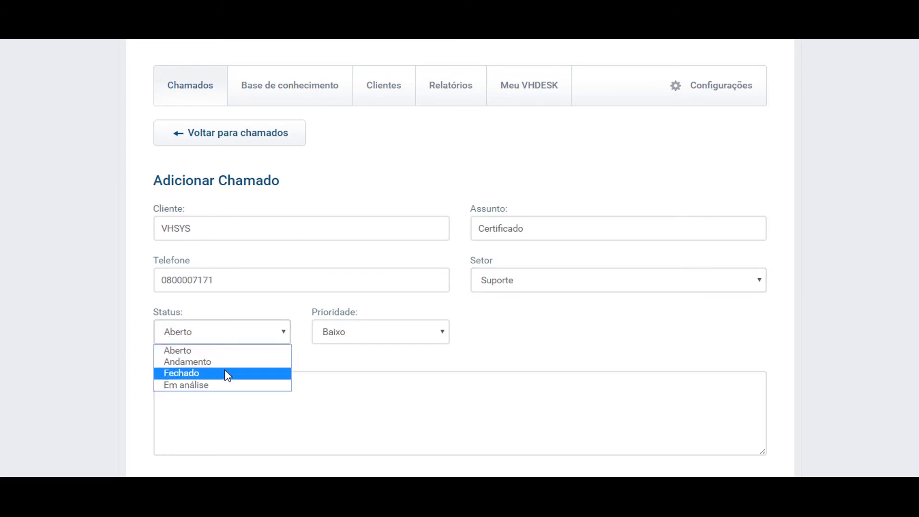
left_click(234, 350)
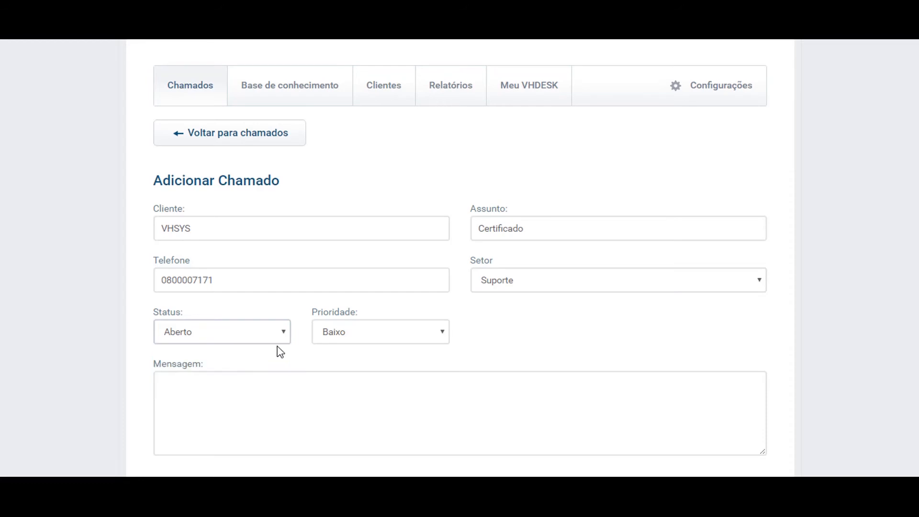
scroll(830, 352, "down", 2)
left_click(413, 266)
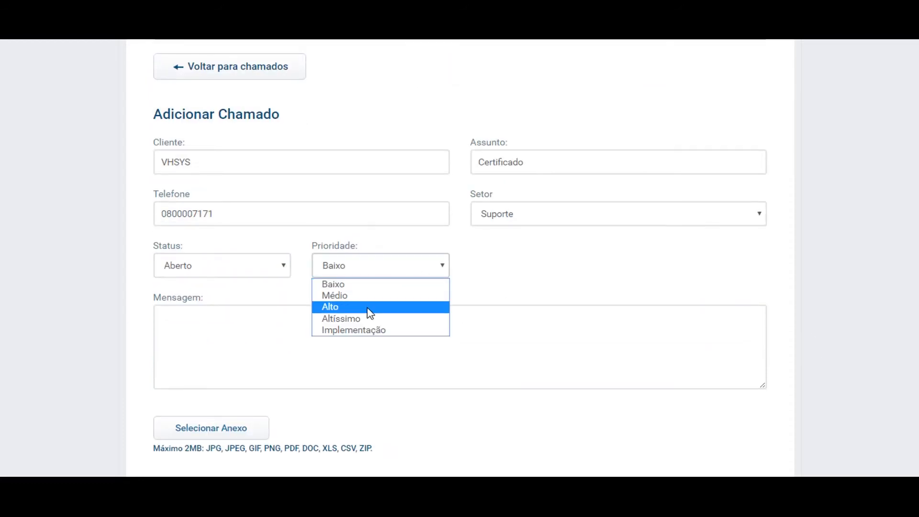
left_click(368, 309)
- Write the message 'Não consigo instalar o meu certificado', skip the attachment, and save the ticket
left_click(423, 339)
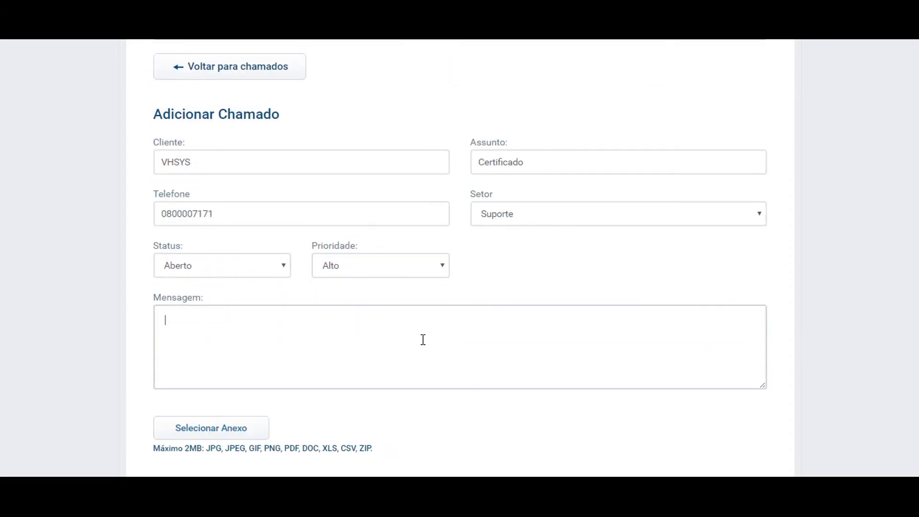
type("Não consigo instalar o meu ce")
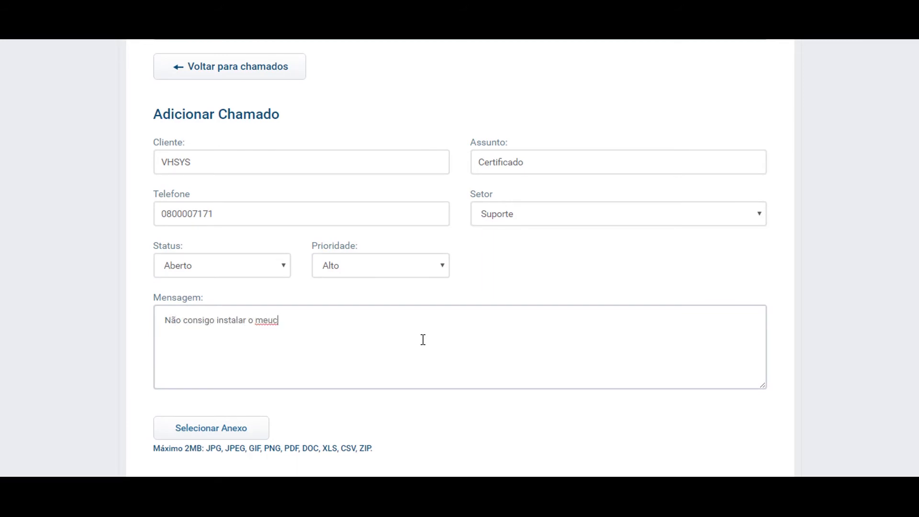
type("rtificado")
left_click(48, 256)
scroll(48, 257, "down", 3)
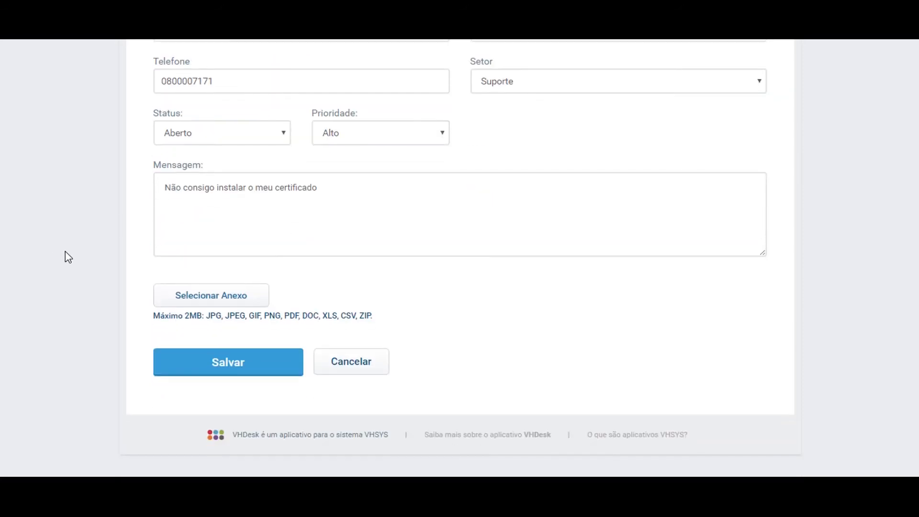
left_click(184, 301)
left_click(428, 292)
scroll(411, 349, "up", 2)
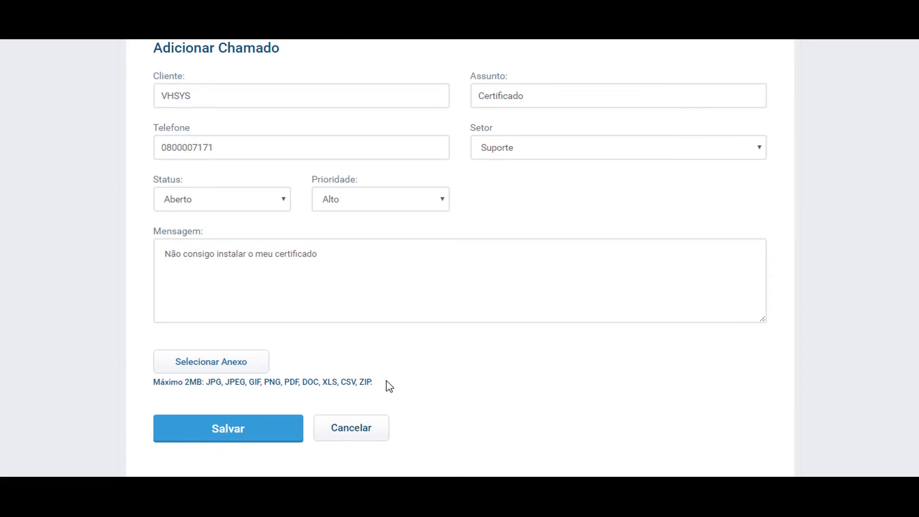
left_click(255, 431)
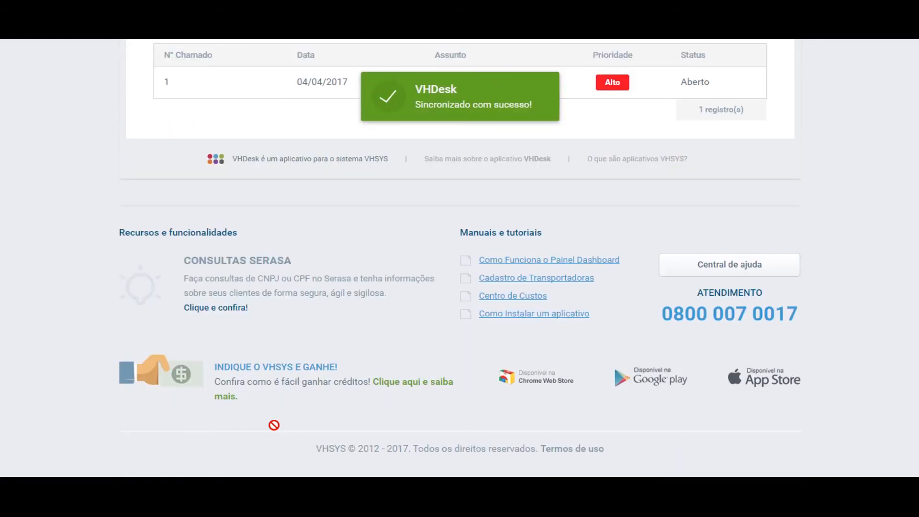
- Check the Situação filter, search the tickets for 'certificado', then clear the search
scroll(274, 425, "up", 6)
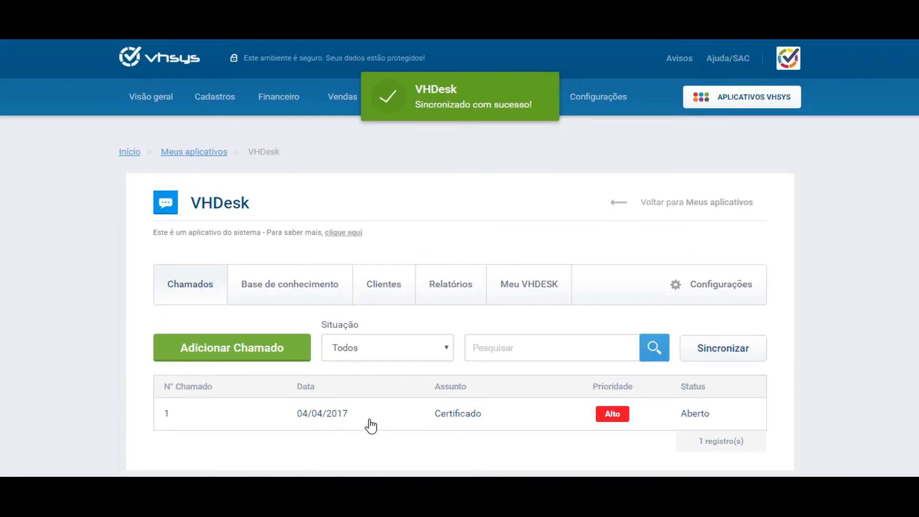
scroll(373, 418, "down", 1)
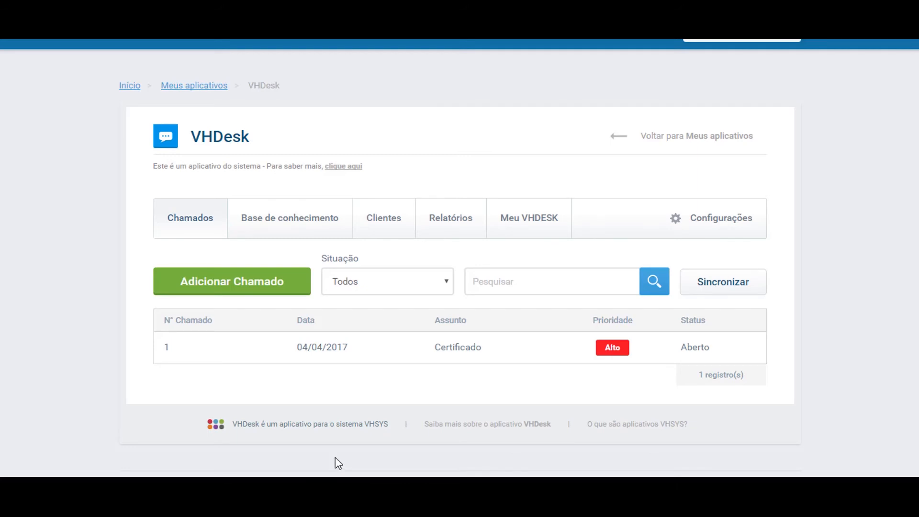
left_click(428, 286)
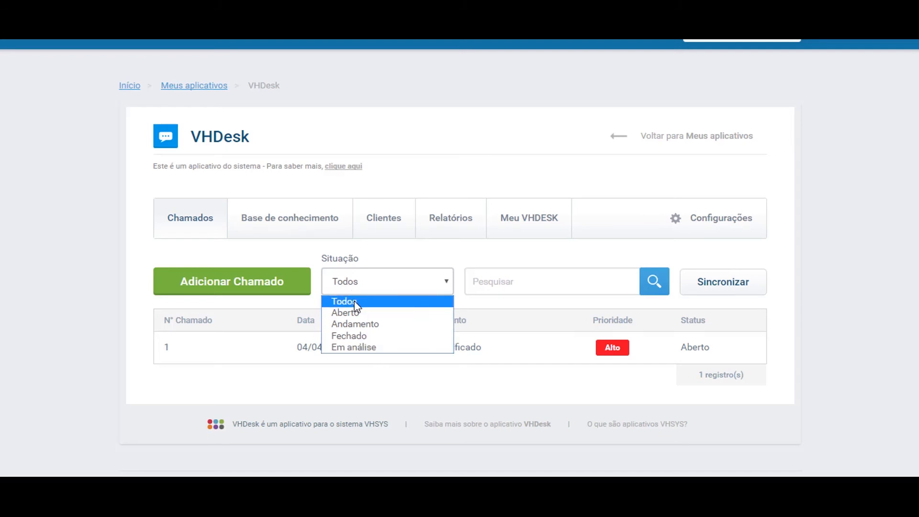
left_click(509, 281)
type("certificado")
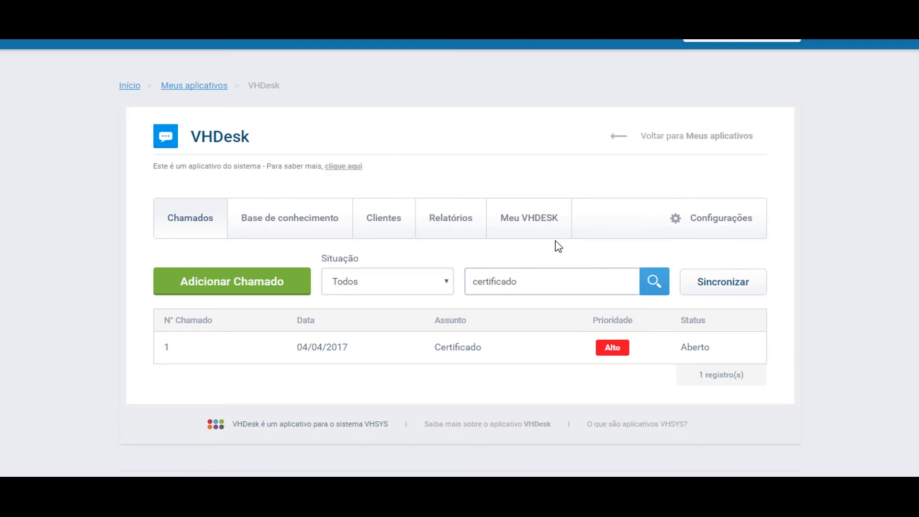
left_click_drag(527, 285, 441, 289)
key("BackSpace")
left_click(726, 296)
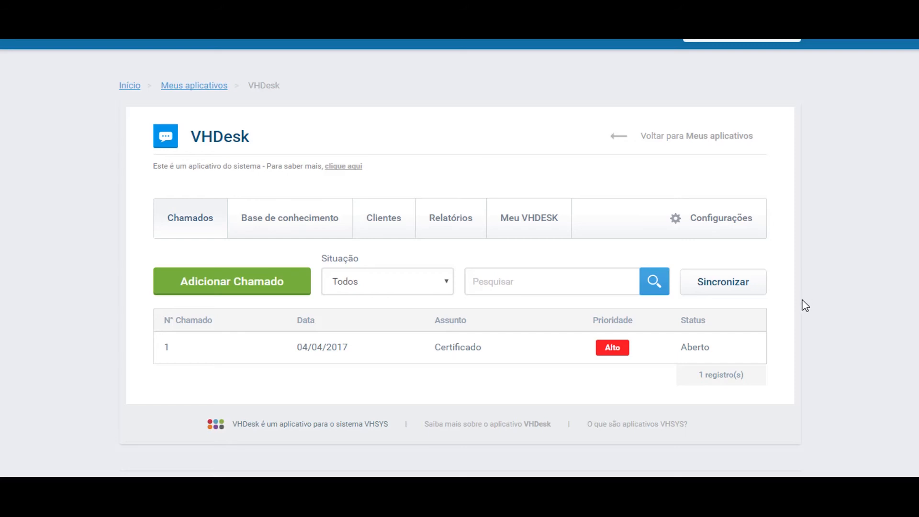
left_click(537, 236)
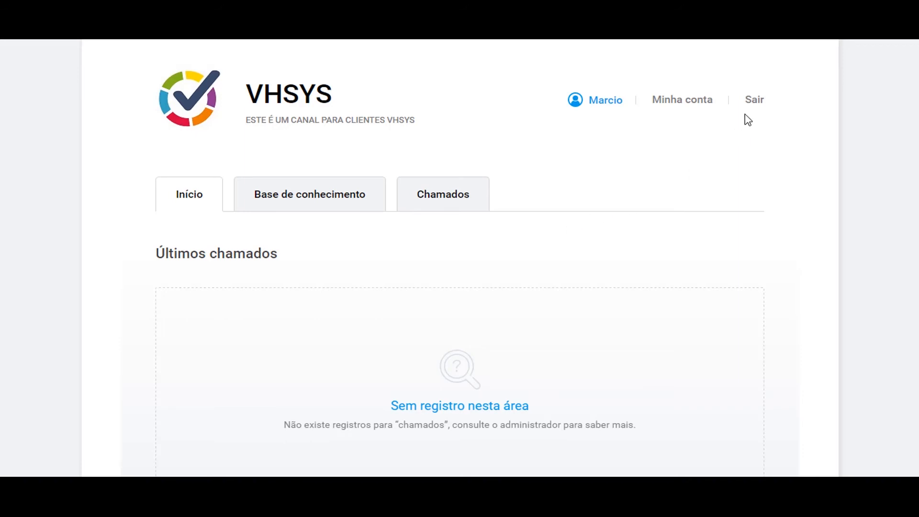
left_click(754, 101)
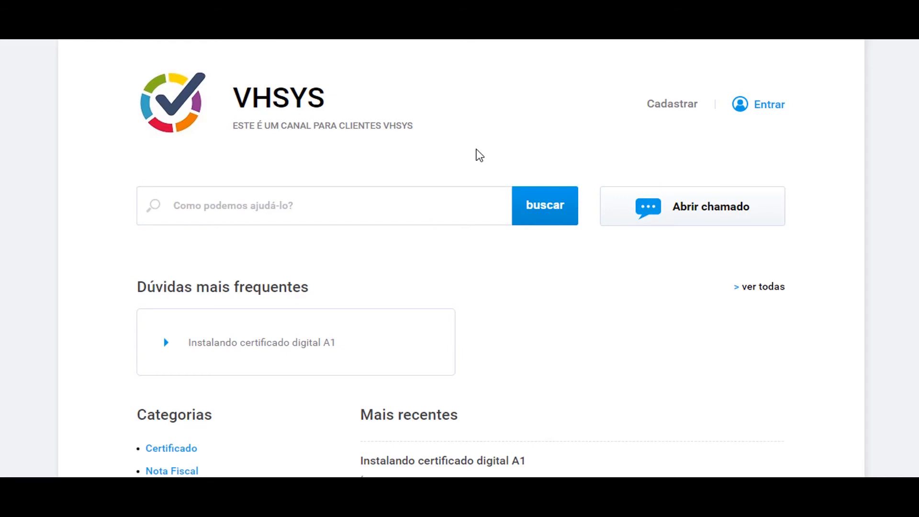
left_click(322, 213)
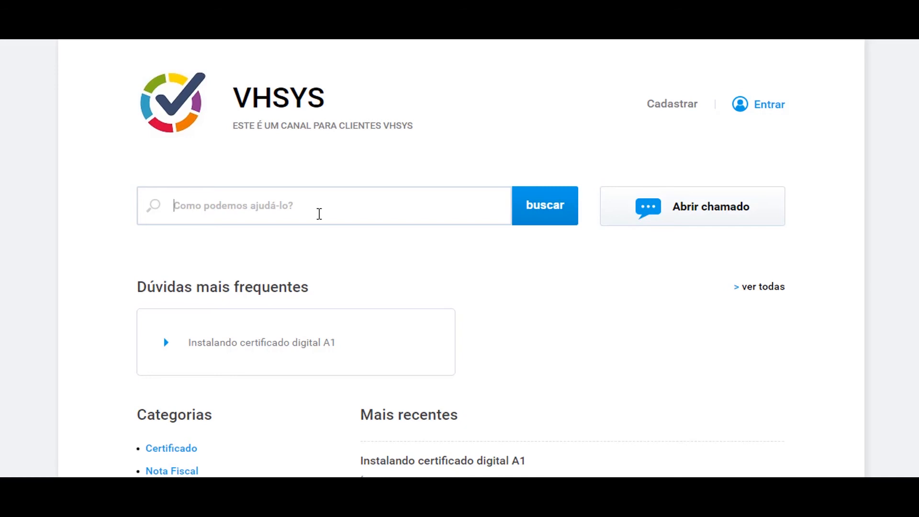
scroll(221, 256, "down", 3)
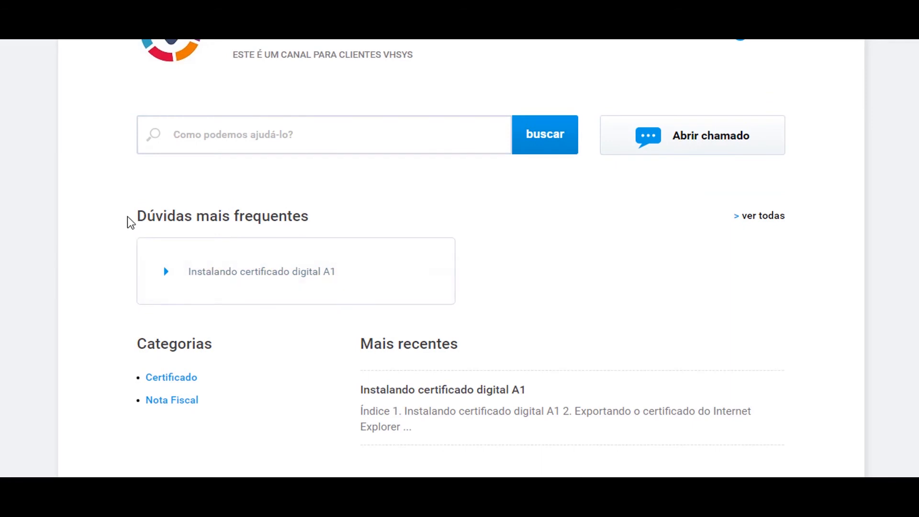
left_click_drag(313, 216, 273, 199)
left_click(366, 203)
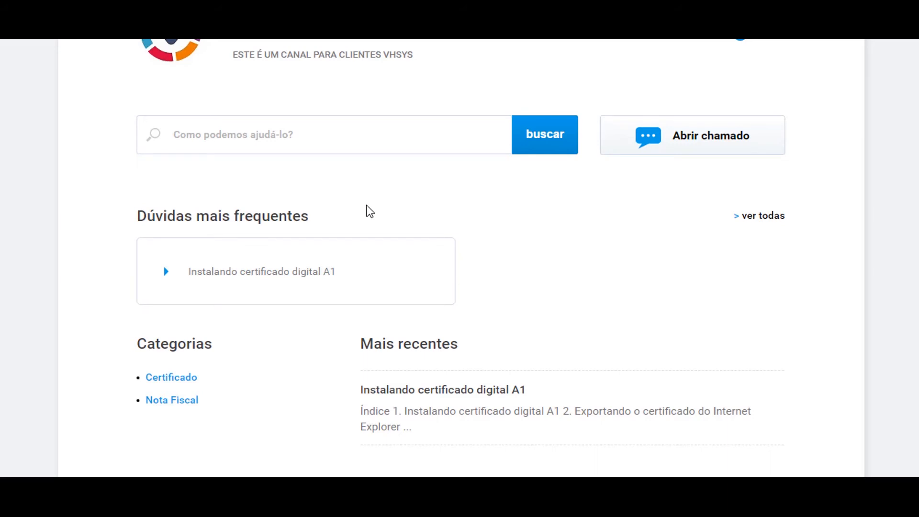
scroll(433, 191, "down", 3)
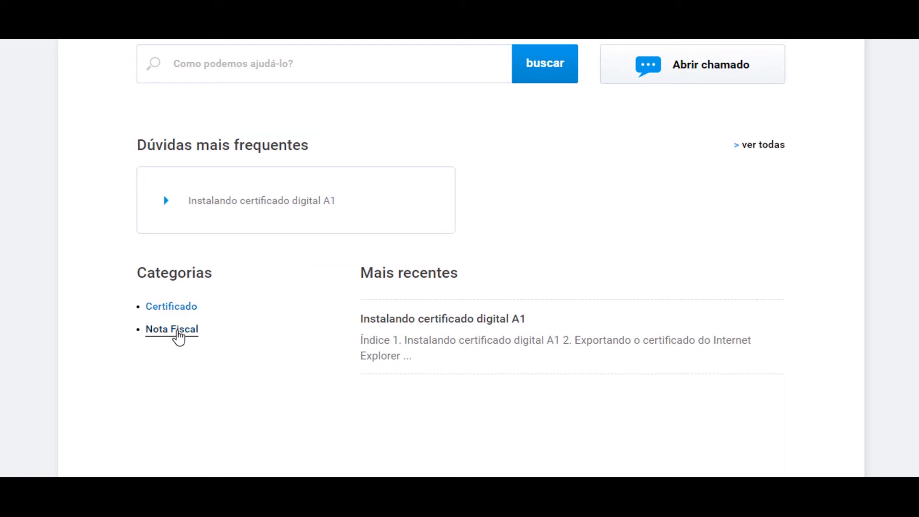
left_click_drag(361, 277, 526, 276)
left_click(539, 305)
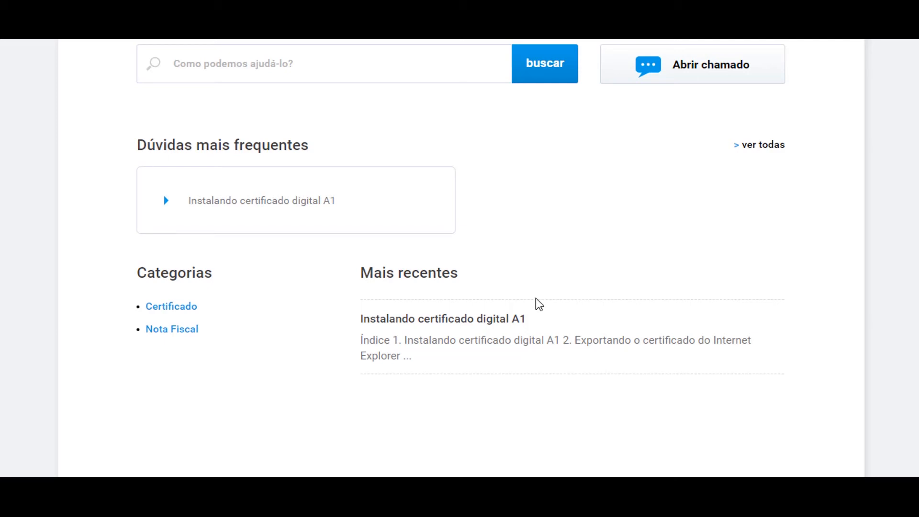
scroll(583, 298, "up", 3)
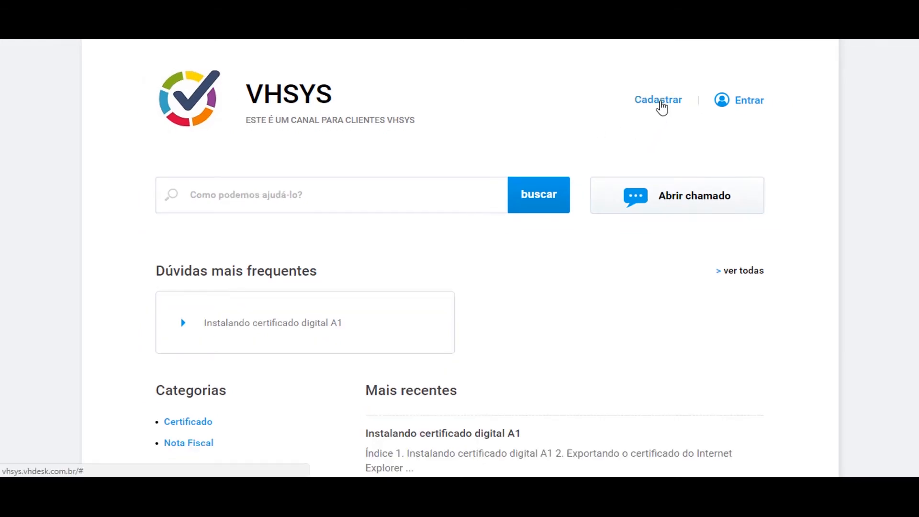
- Fill the new client account form with the client's name, e-mail and password
left_click(659, 100)
left_click(524, 207)
type("Carlos")
key("Tab")
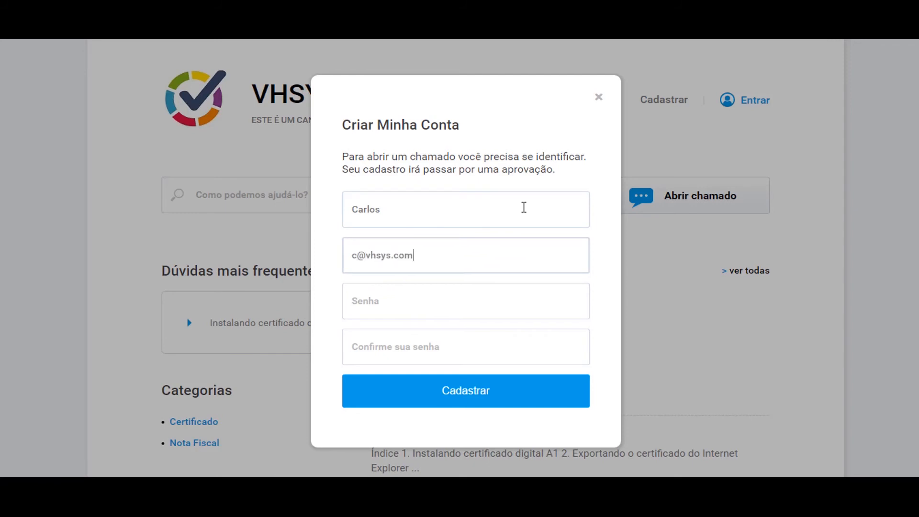
key("Tab")
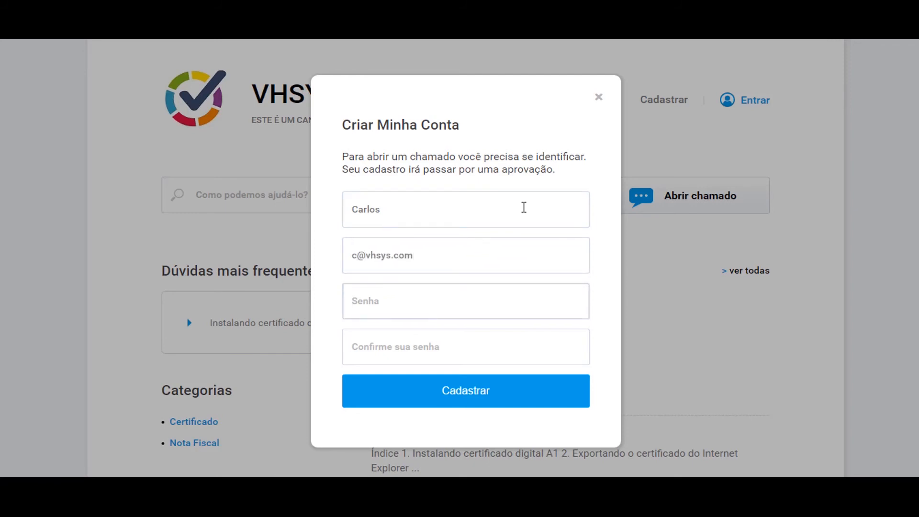
type("123456")
key("Tab")
type("123456")
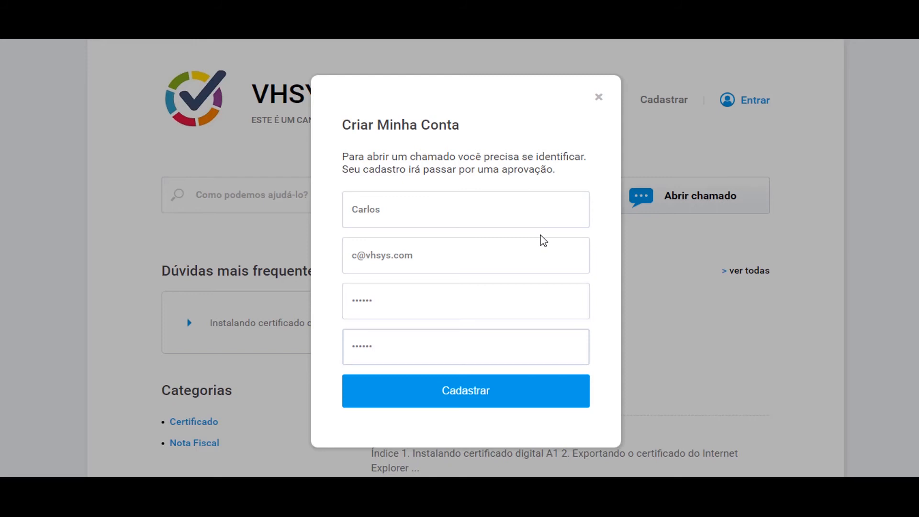
- Submit the registration and close the Criar Minha Conta dialog
left_click(459, 393)
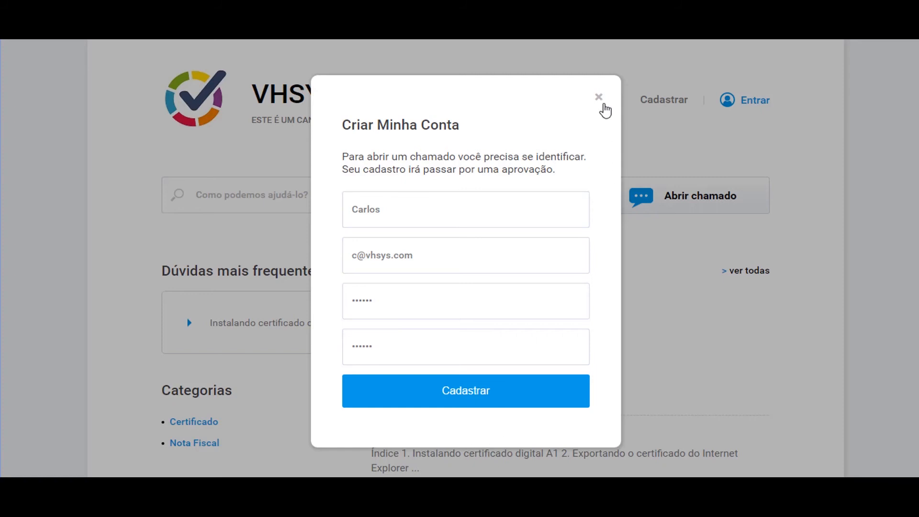
left_click(598, 98)
left_click(600, 137)
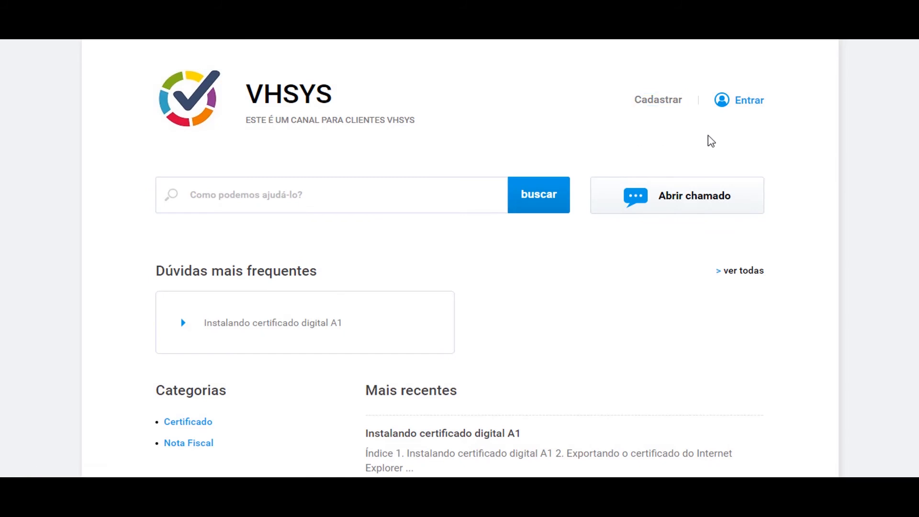
- Log in to the client portal using the autofilled e-mail and the re-entered password
left_click(744, 109)
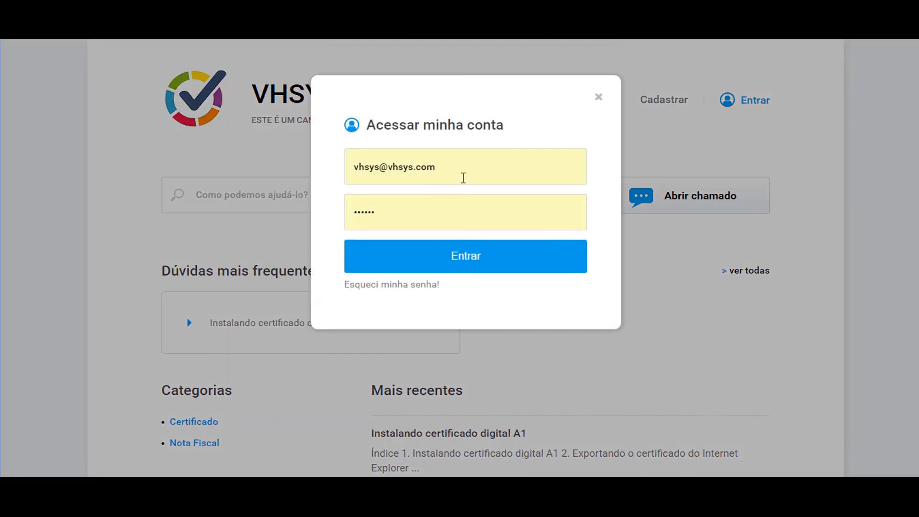
left_click(471, 170)
left_click(459, 229)
key("BackSpace")
key("BackSpace")
key("BackSpace")
key("BackSpace")
key("BackSpace")
key("BackSpace")
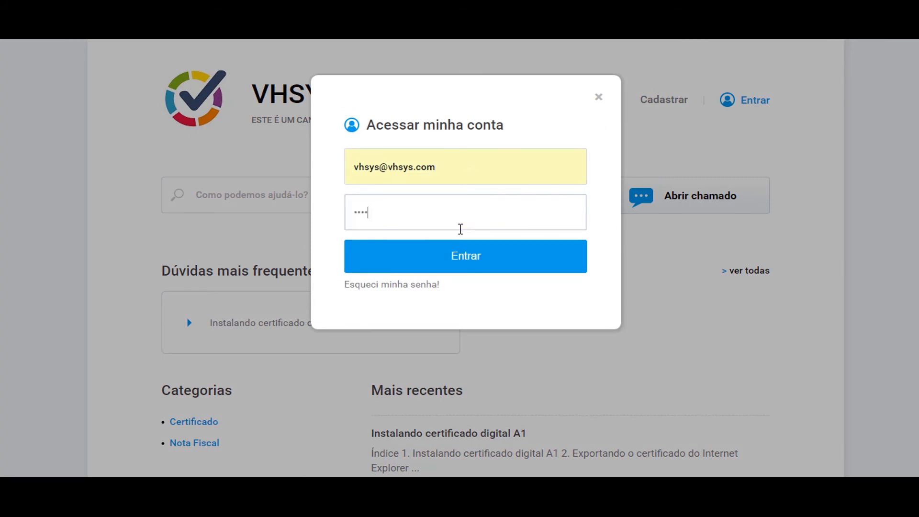
type("******")
left_click(515, 269)
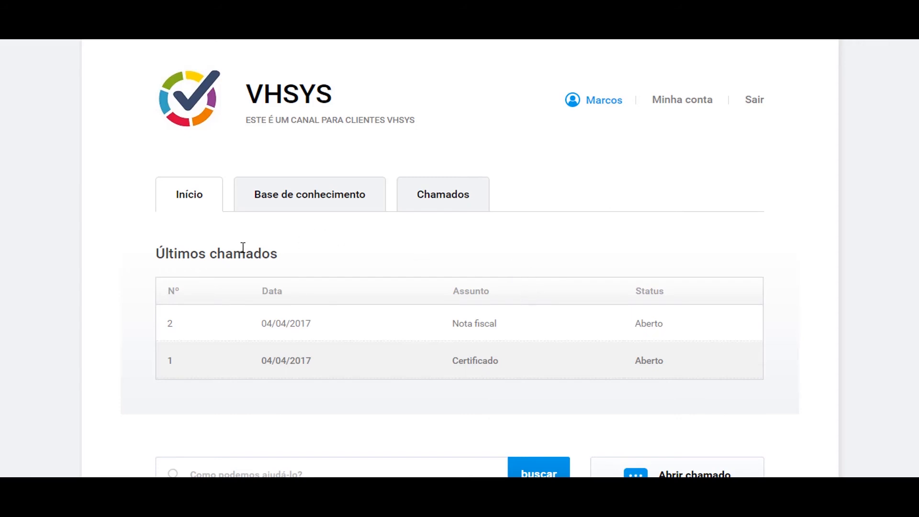
- Scroll the home page to review open tickets 2 Nota fiscal and 1 Certificado
scroll(242, 250, "down", 1)
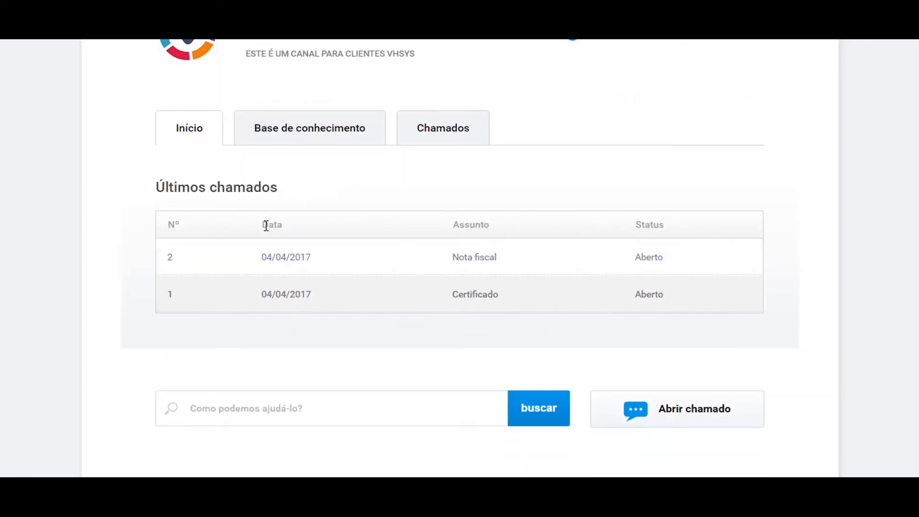
scroll(265, 225, "down", 2)
scroll(266, 227, "down", 1)
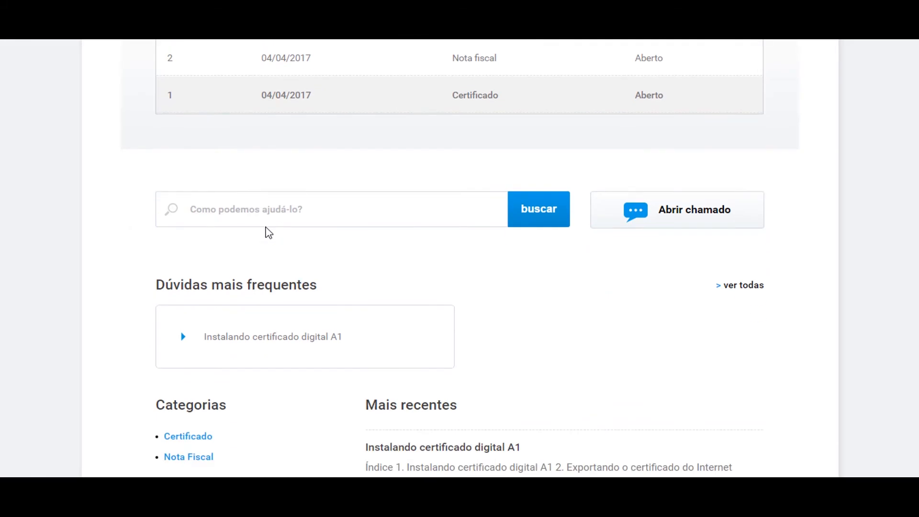
scroll(341, 218, "down", 2)
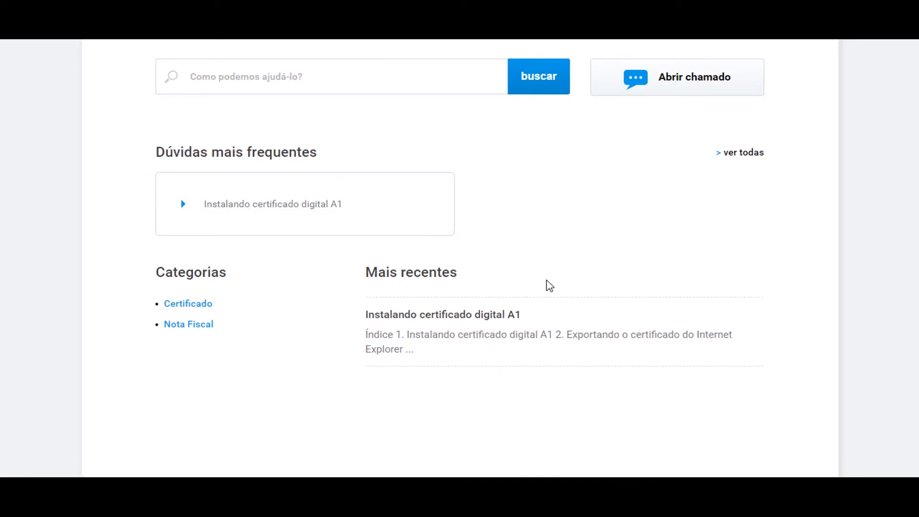
scroll(554, 286, "up", 6)
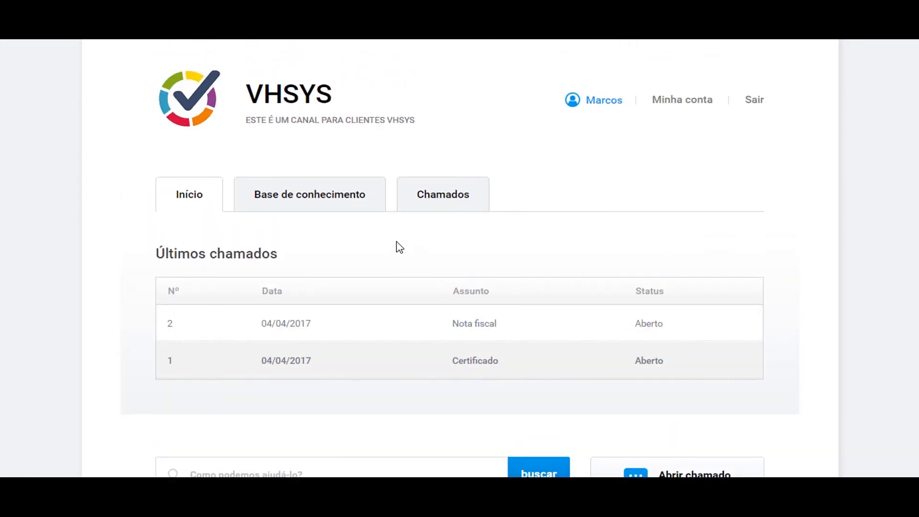
- Search the Base de conhecimento for 'certificado'
left_click(332, 215)
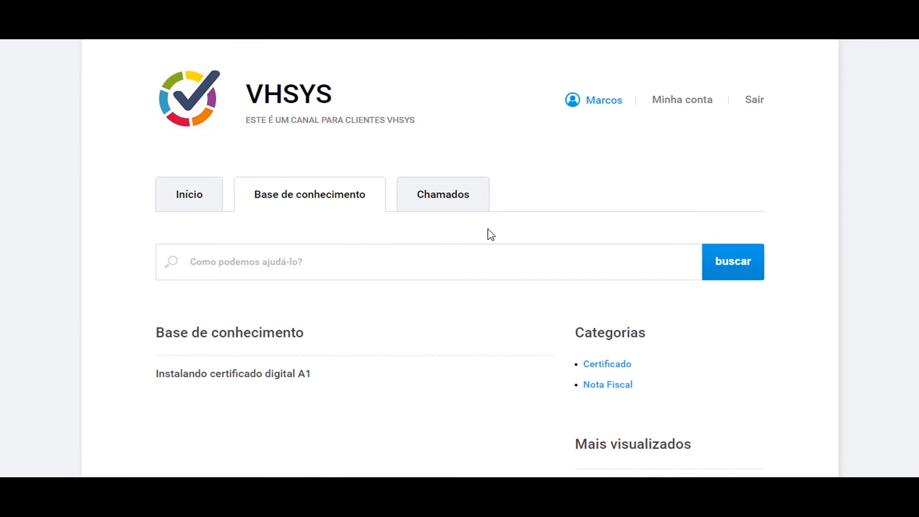
scroll(487, 232, "down", 2)
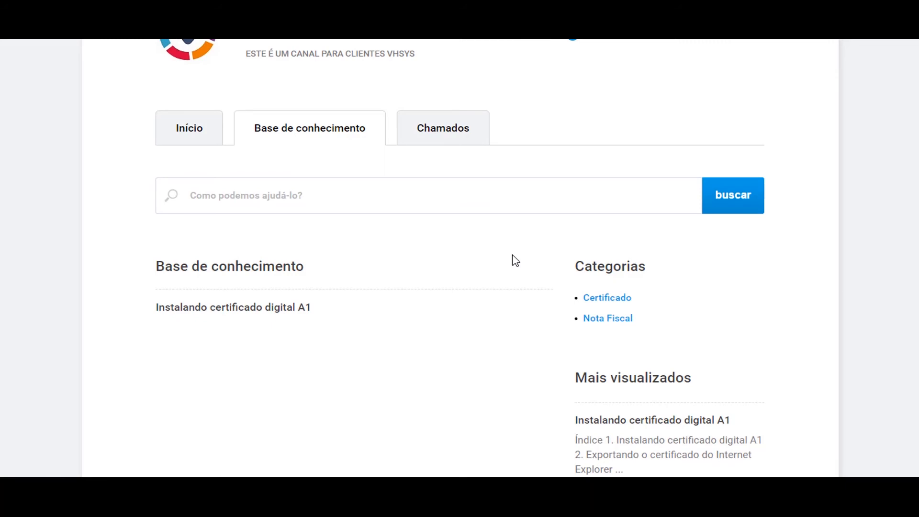
left_click(359, 205)
type("certificado")
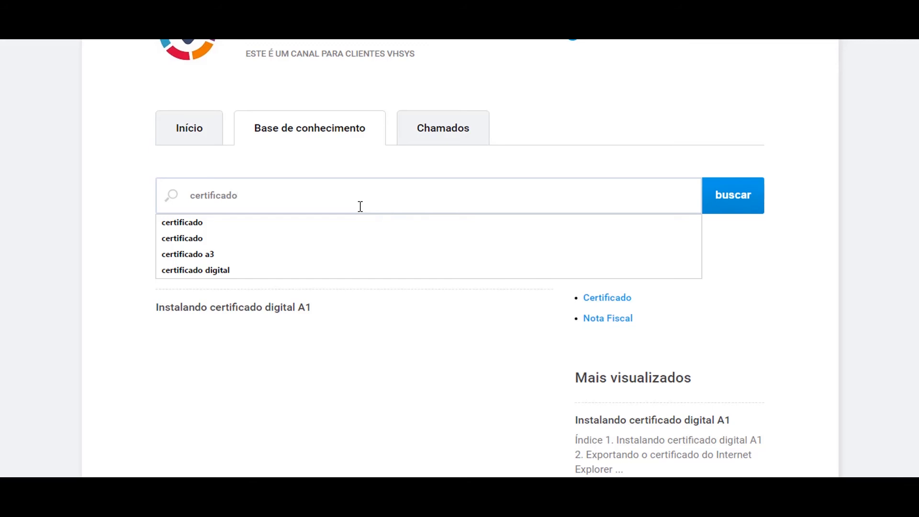
left_click(734, 197)
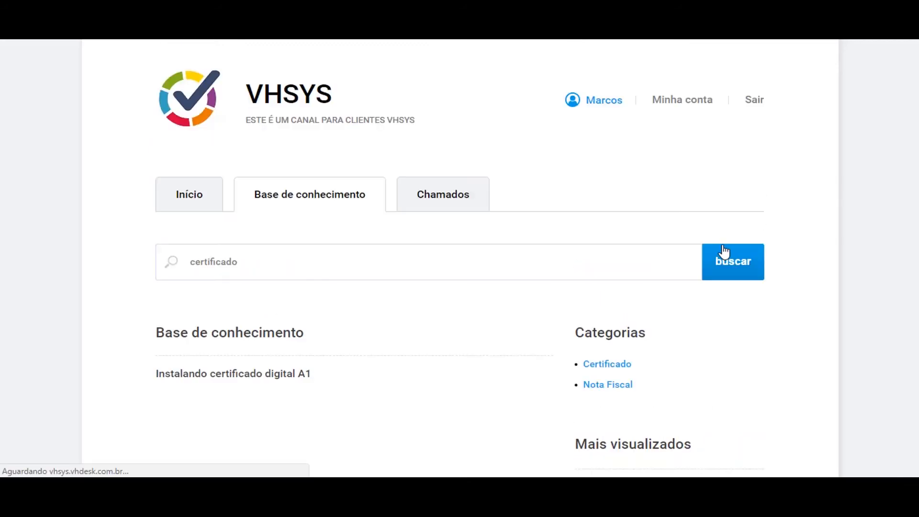
- Open the 'Instalando certificado digital A1' article from the search results
scroll(583, 293, "down", 2)
left_click_drag(151, 317, 337, 322)
left_click(342, 370)
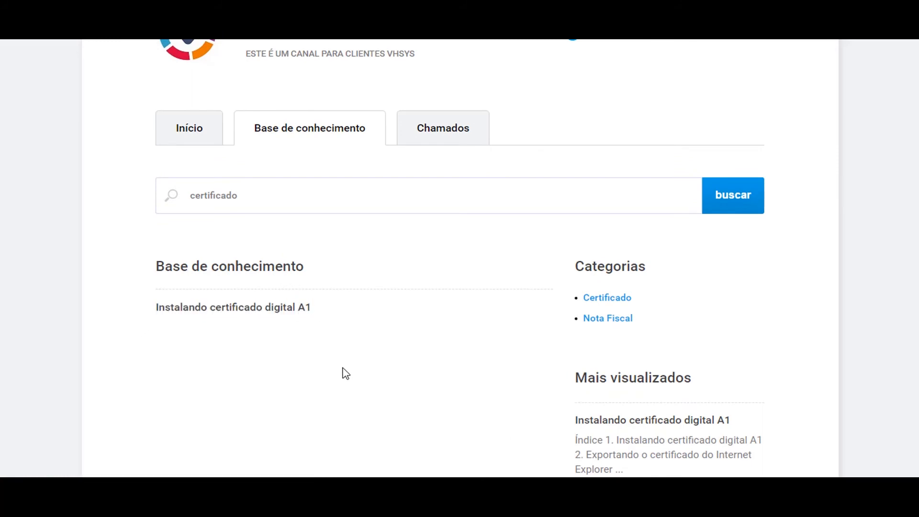
scroll(362, 341, "down", 1)
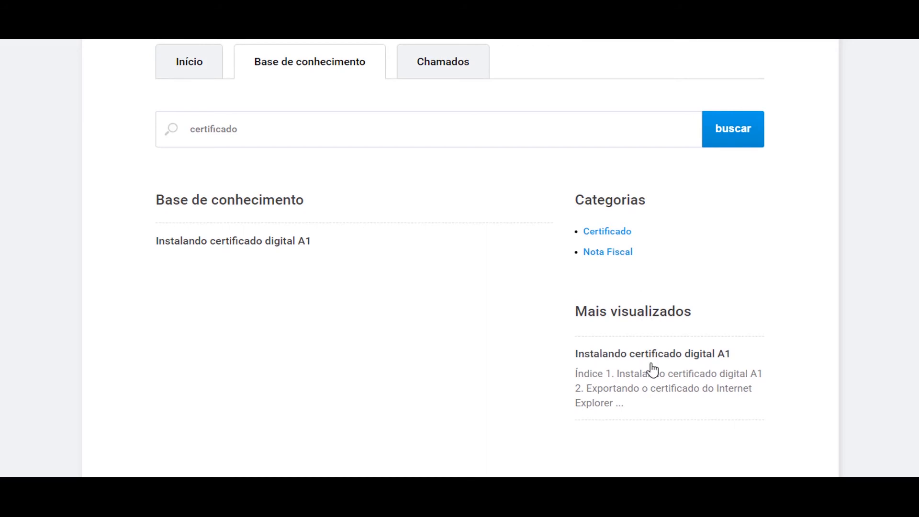
left_click(271, 244)
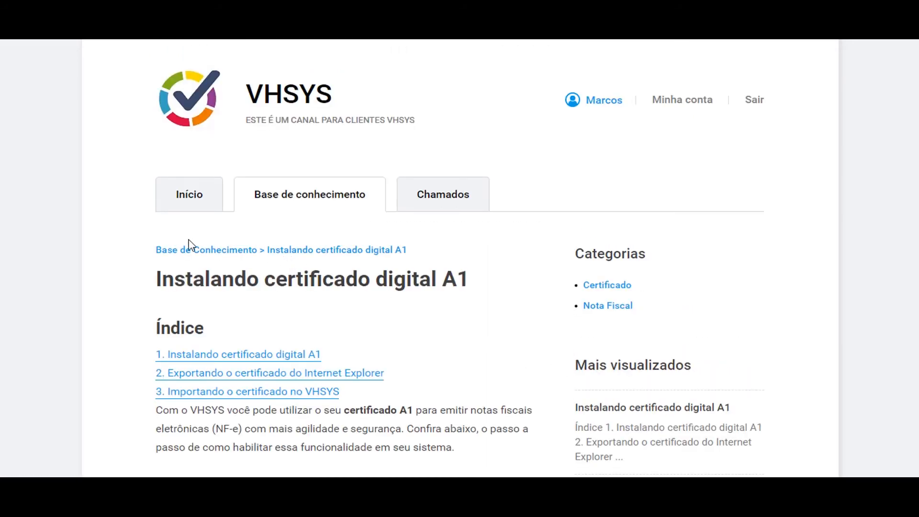
- Read through the article and answer Sim to 'Essa resposta te ajudou?'
scroll(137, 216, "down", 7)
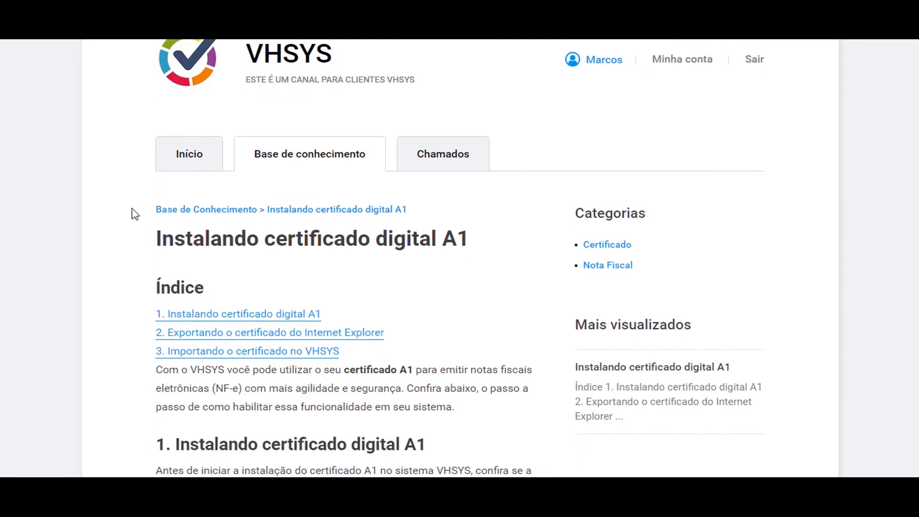
scroll(137, 216, "down", 20)
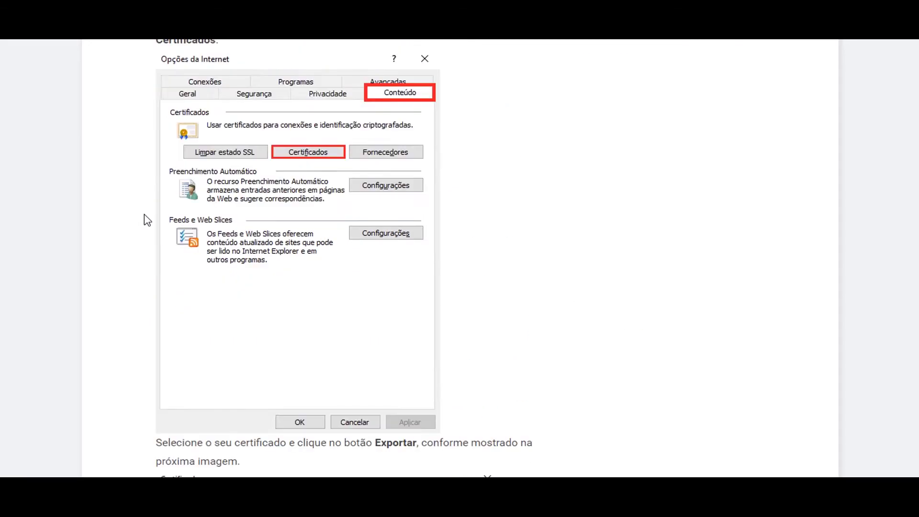
scroll(150, 218, "down", 20)
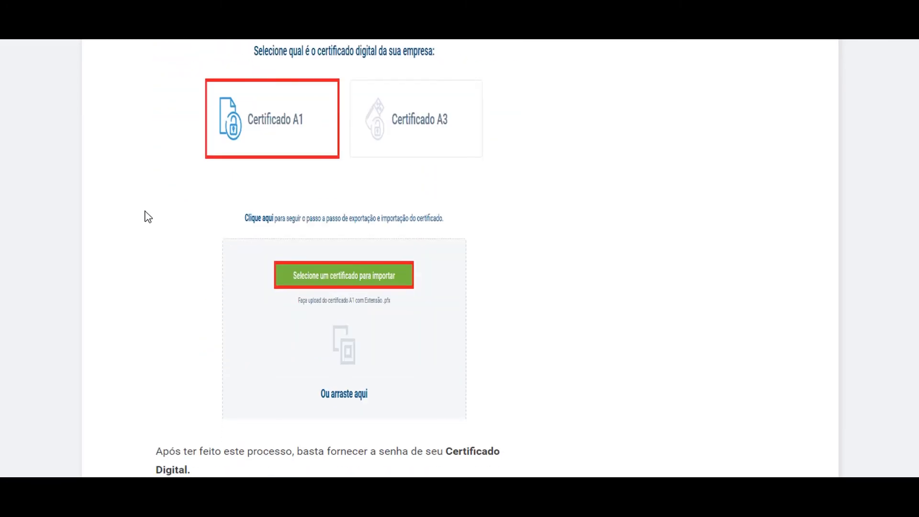
scroll(148, 217, "down", 1)
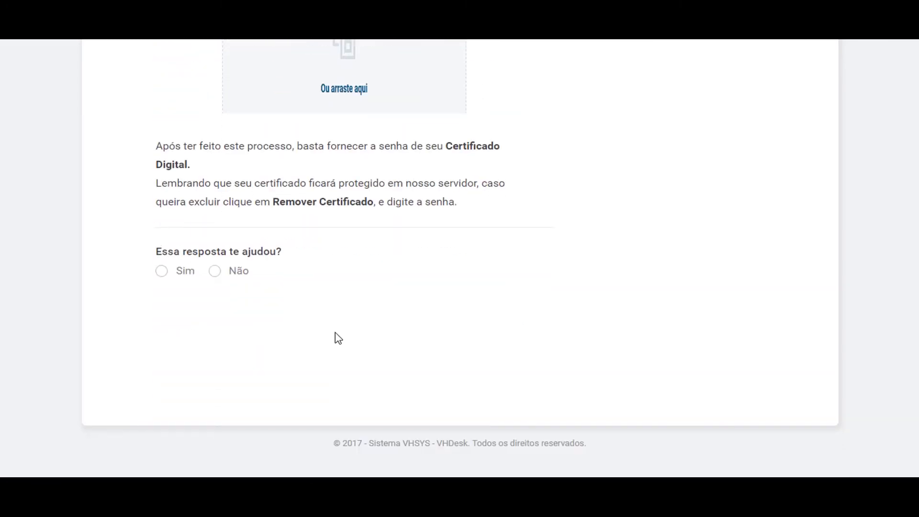
left_click(160, 272)
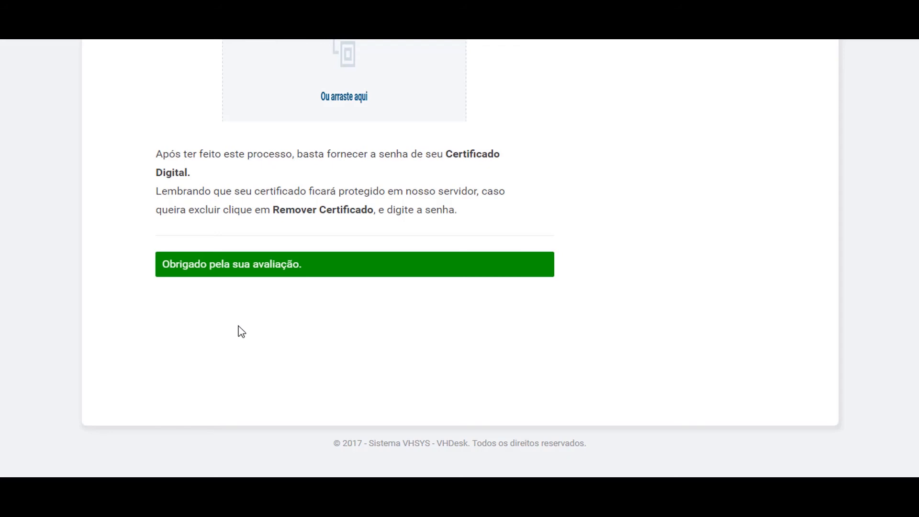
- Return to the Base de conhecimento article listing
scroll(237, 330, "up", 10)
scroll(269, 303, "up", 15)
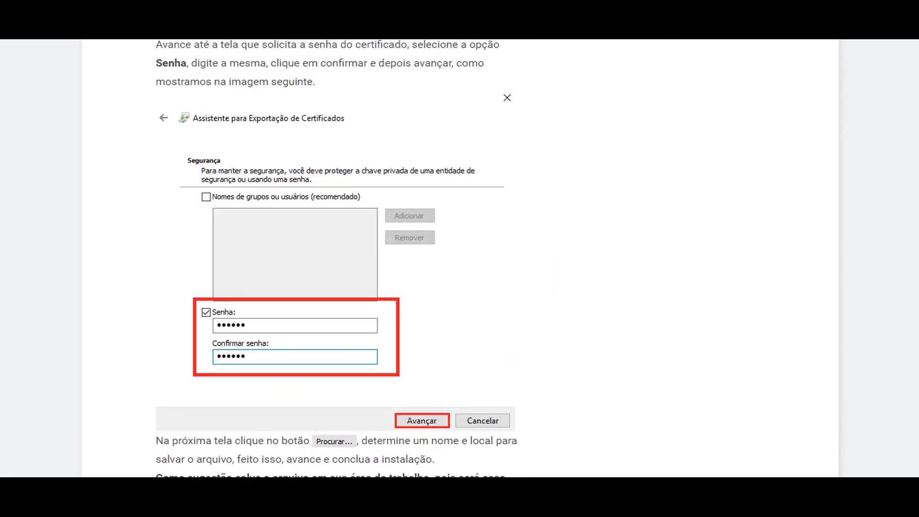
scroll(517, 263, "up", 10)
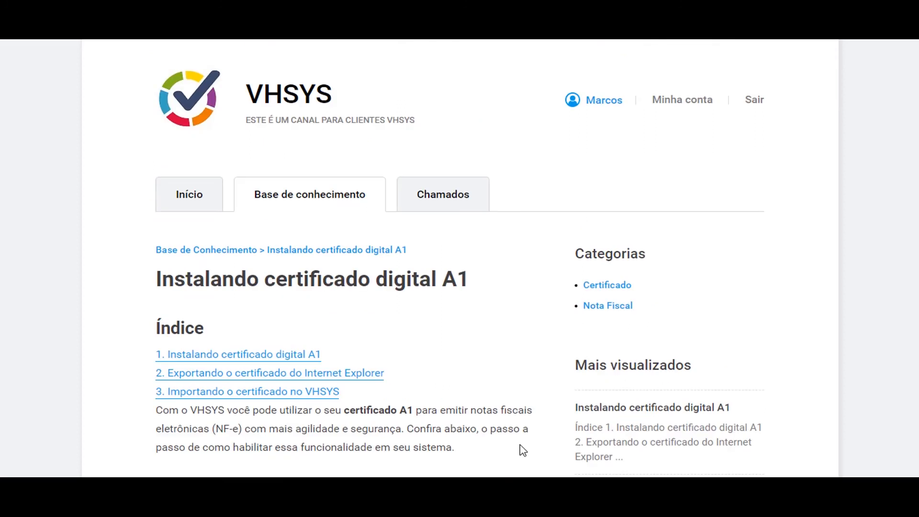
left_click(314, 198)
scroll(323, 251, "down", 3)
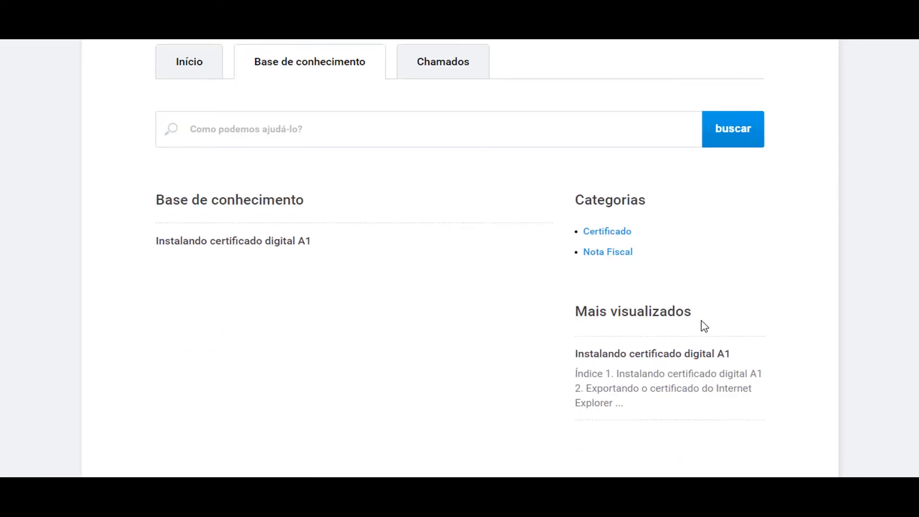
scroll(488, 343, "up", 3)
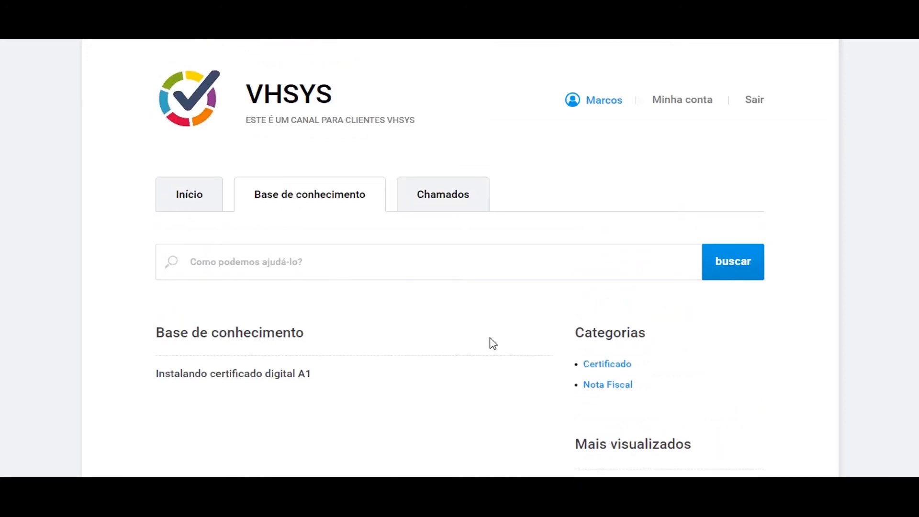
- Go to the client's Chamados list and begin a new ticket with Abrir chamado
left_click(460, 197)
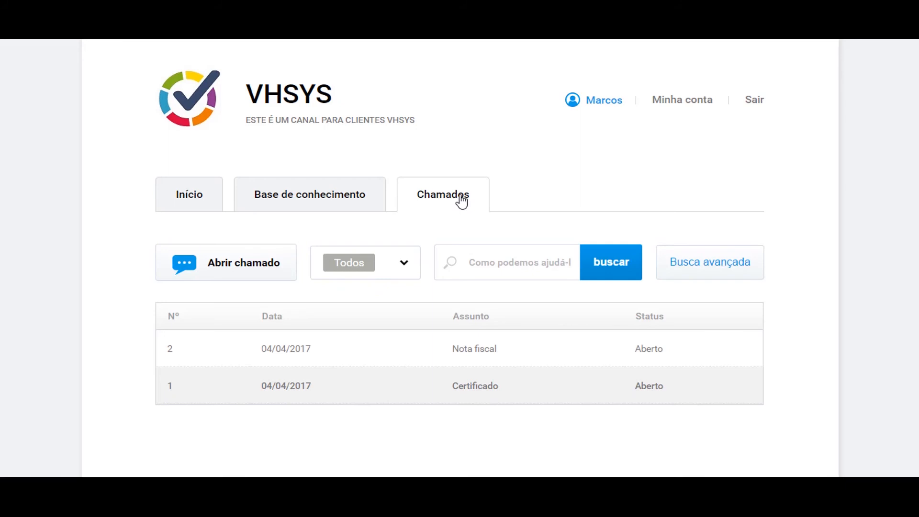
scroll(536, 153, "down", 2)
scroll(536, 153, "up", 2)
left_click(213, 264)
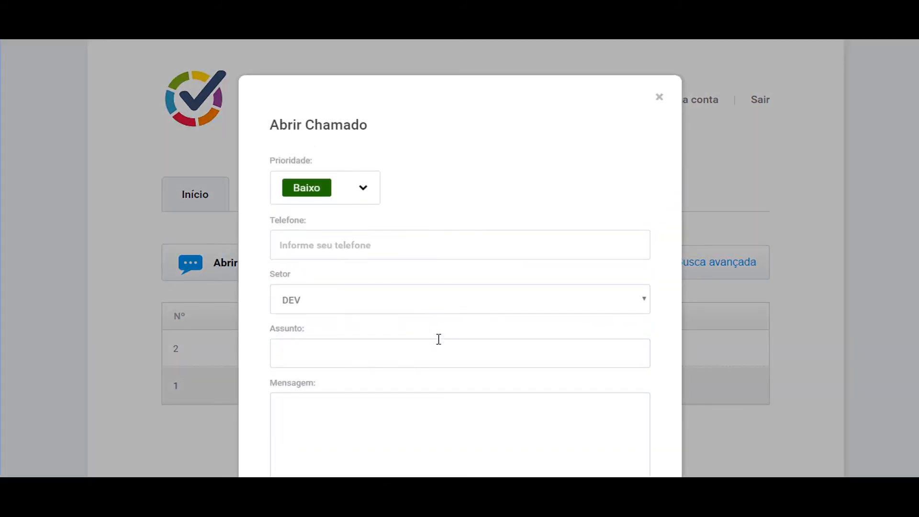
scroll(437, 339, "down", 3)
scroll(438, 337, "up", 1)
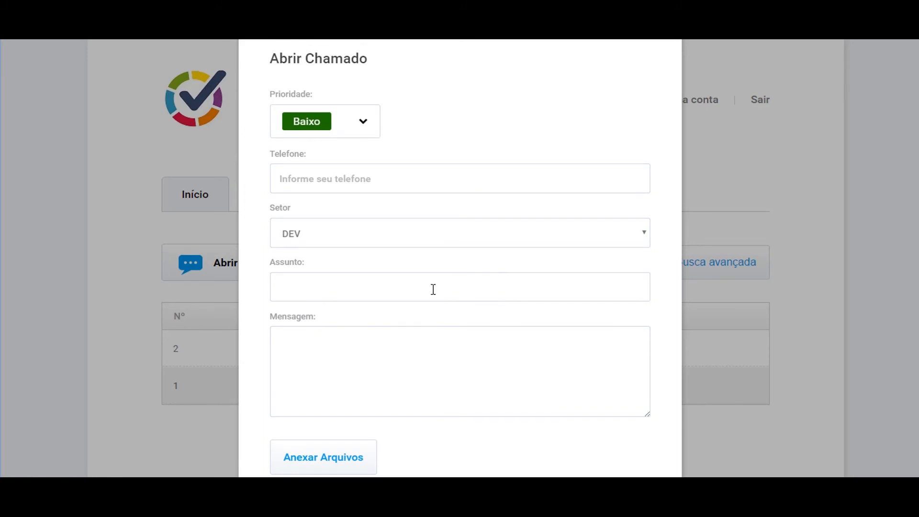
- Set priority Alto, fill the suggested contact phone, and choose sector Suporte
left_click(362, 128)
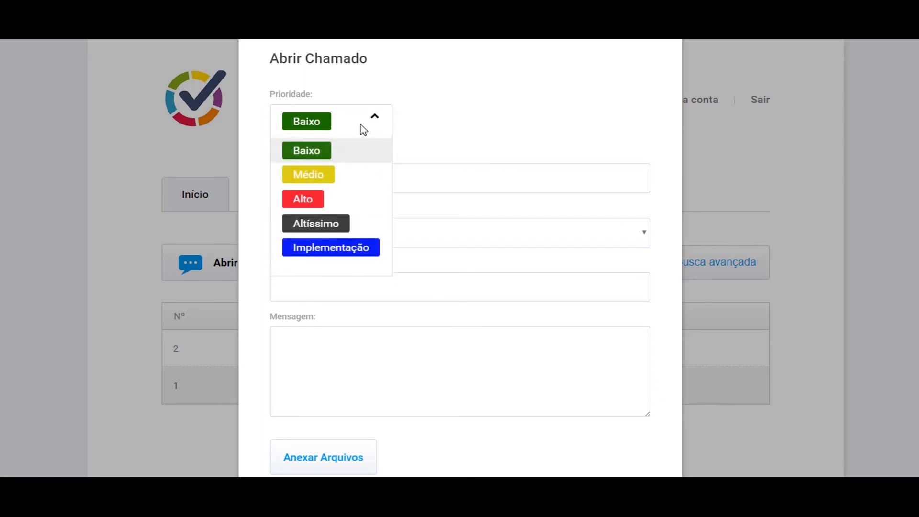
left_click(326, 199)
left_click(363, 182)
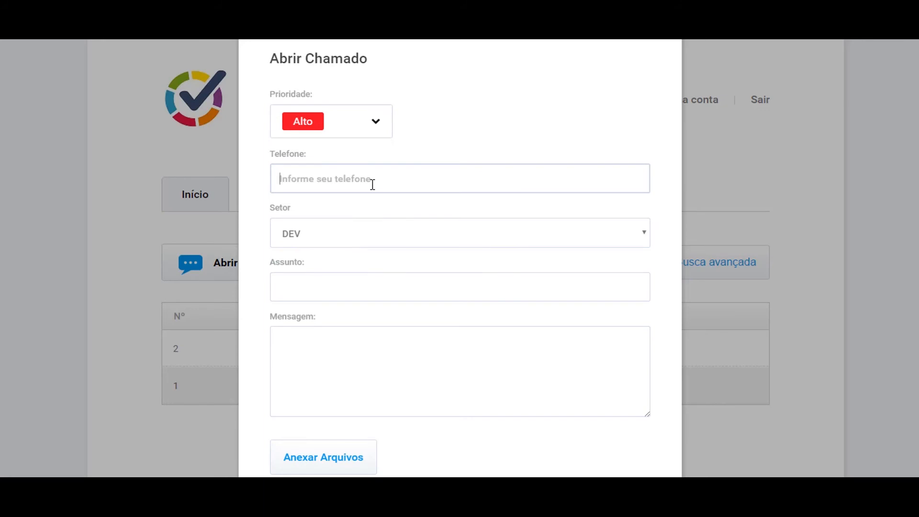
type("0800")
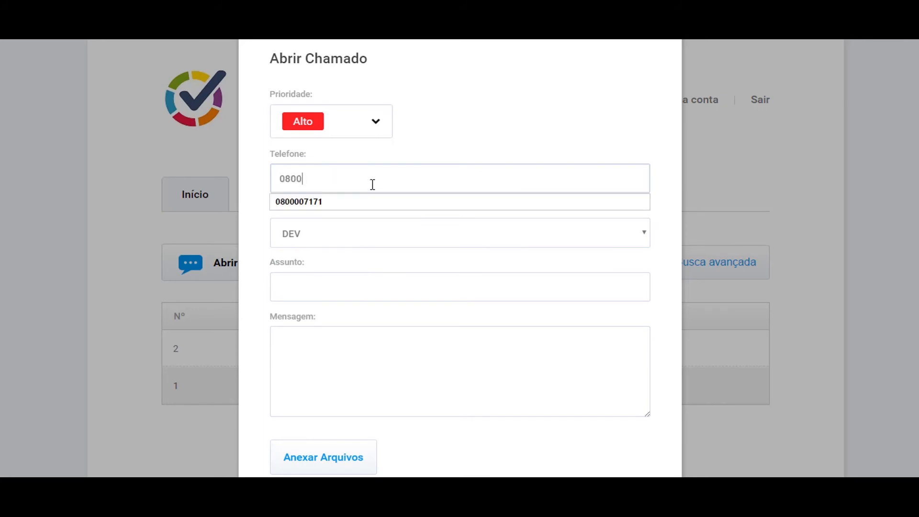
key("Down")
key("Return")
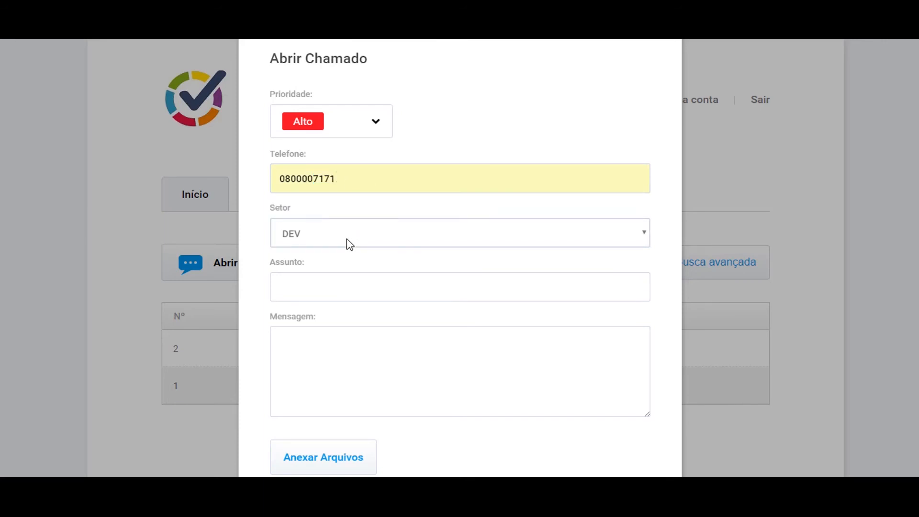
left_click(348, 244)
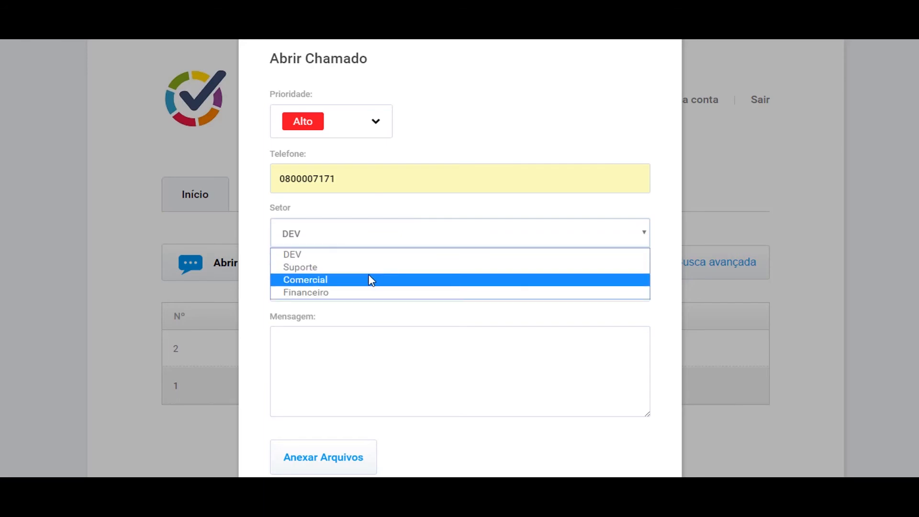
left_click(370, 267)
- Enter subject 'Nota fiscal' and message 'Não consigo emitir minha nota fiscal.', then send the ticket
left_click(376, 291)
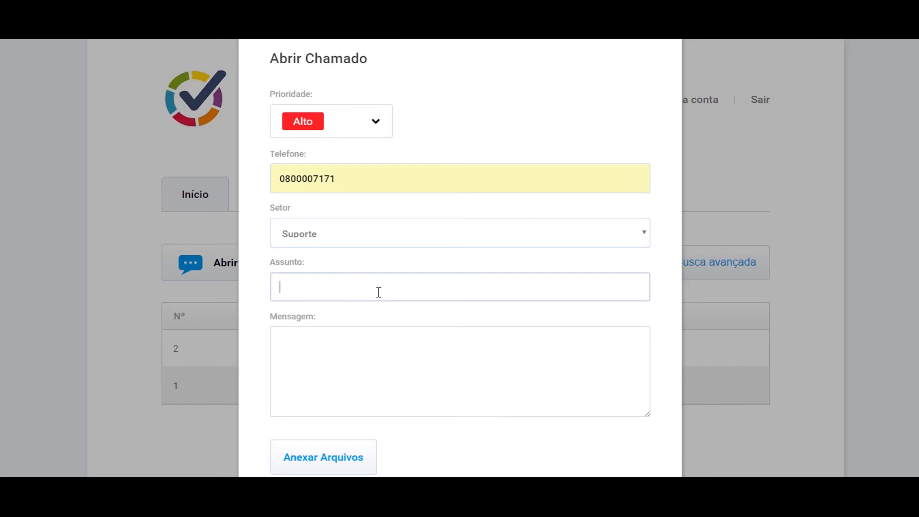
type("Nota")
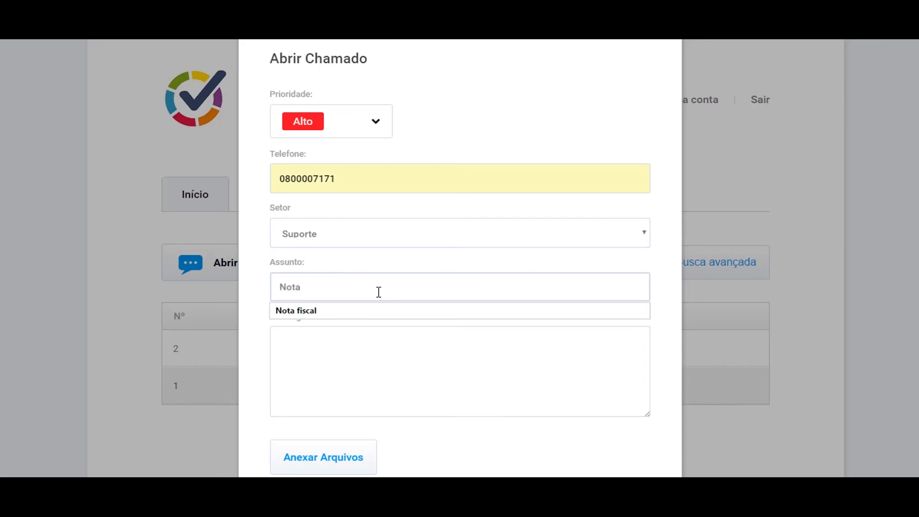
key("Down")
key("Tab")
type("Não consi")
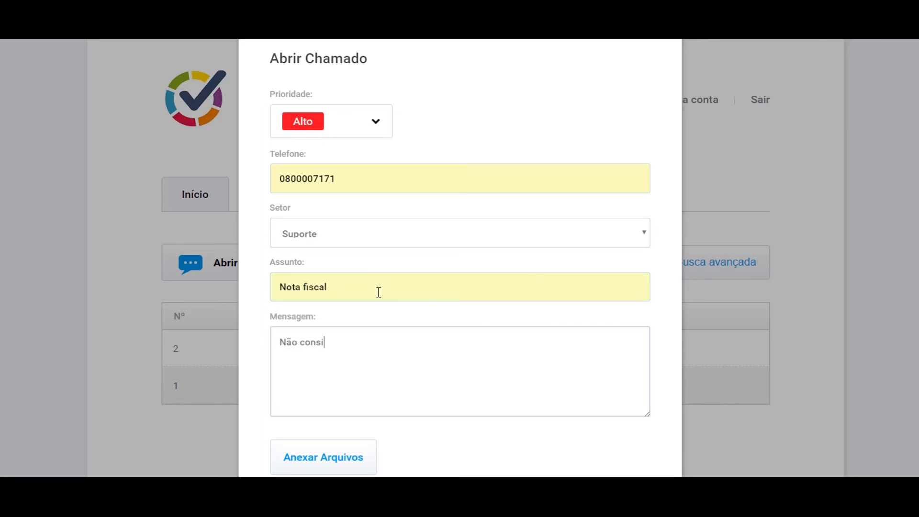
type("go emitir minha nota fiscal.")
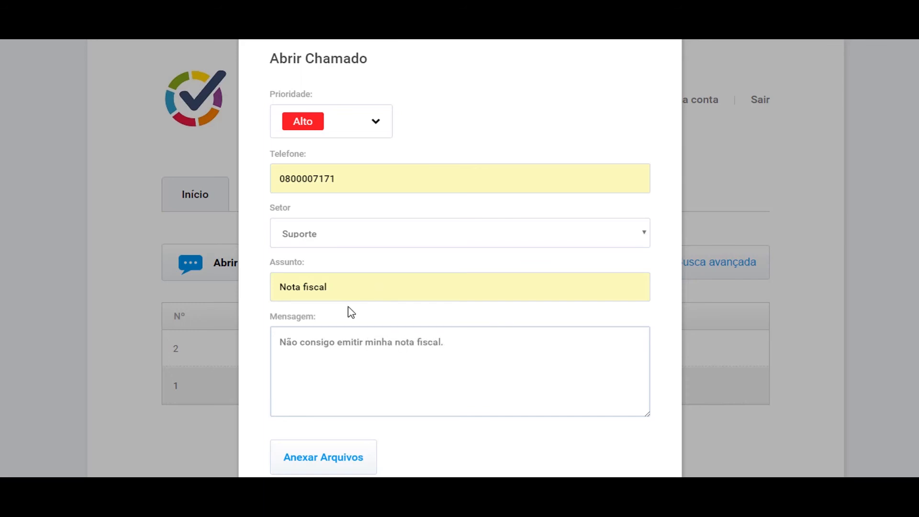
scroll(348, 330, "down", 2)
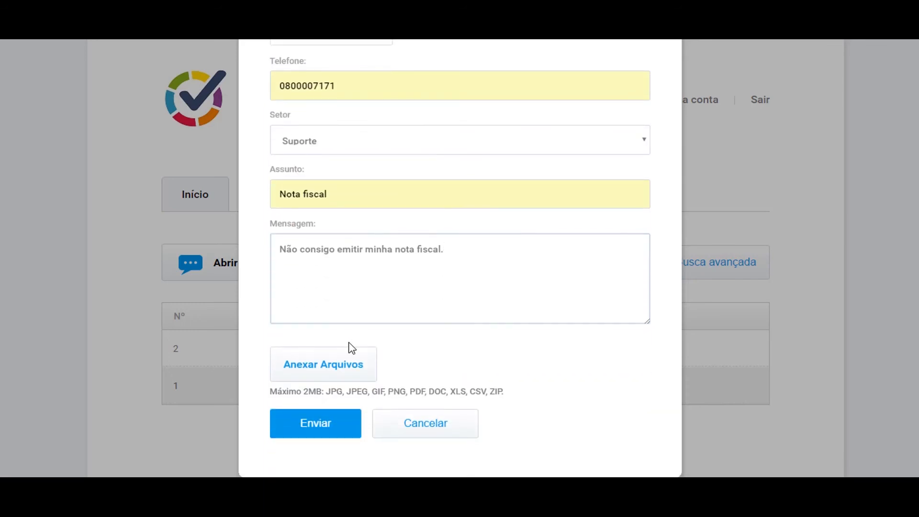
left_click(344, 361)
left_click(414, 295)
scroll(481, 349, "up", 3)
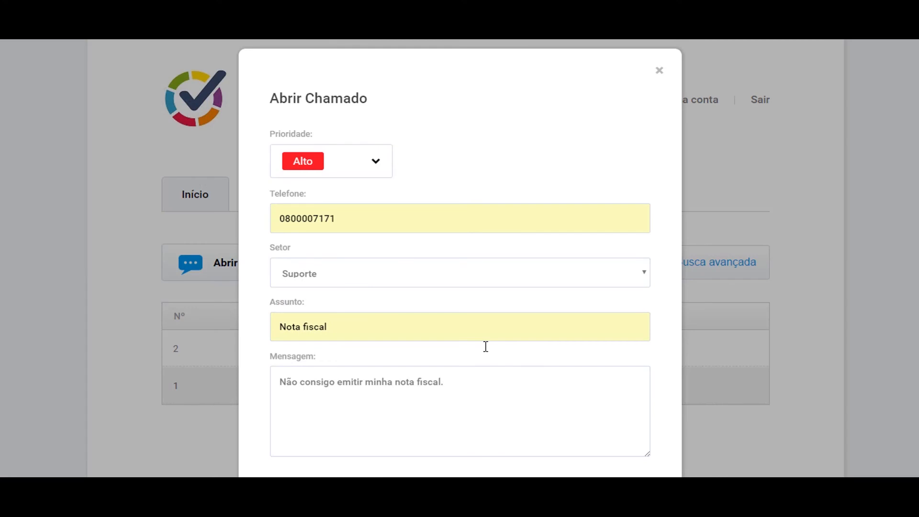
scroll(484, 357, "down", 3)
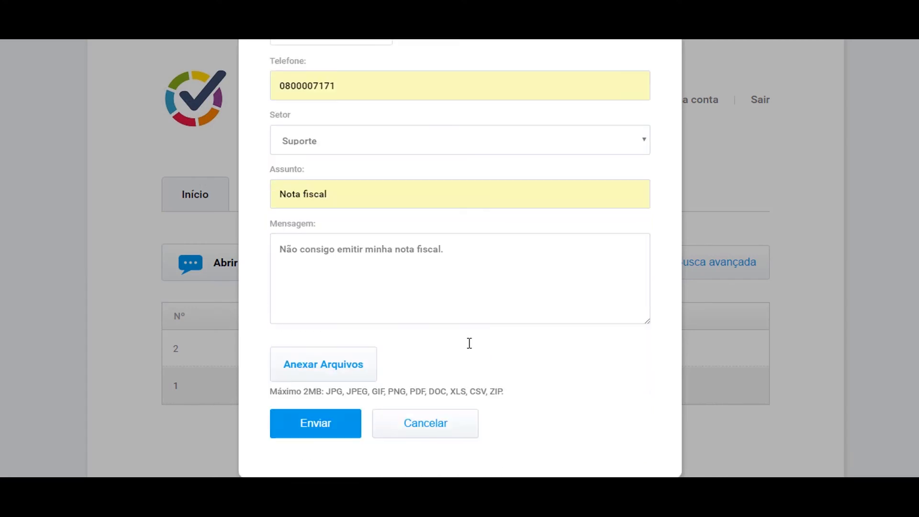
left_click(338, 425)
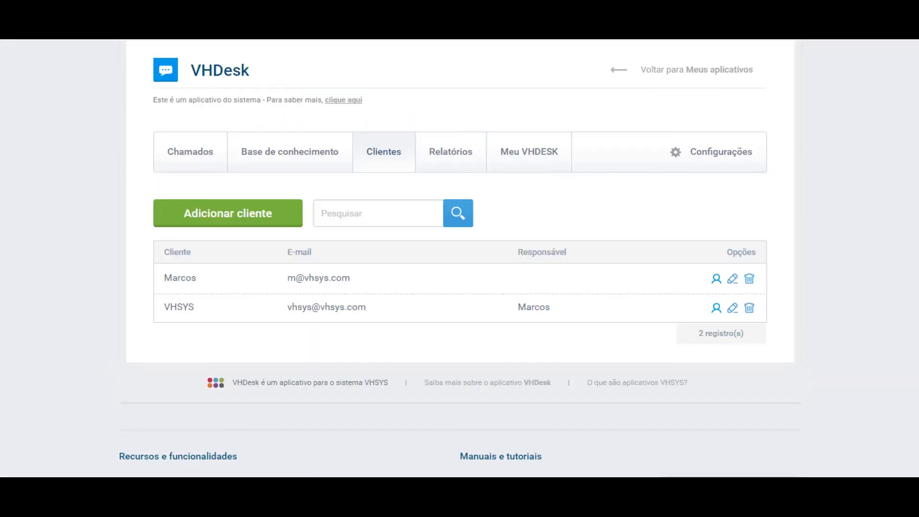
- Open the operator's Chamados list and find ticket 3 Nota fiscal with Alto priority
left_click(194, 154)
scroll(196, 159, "down", 3)
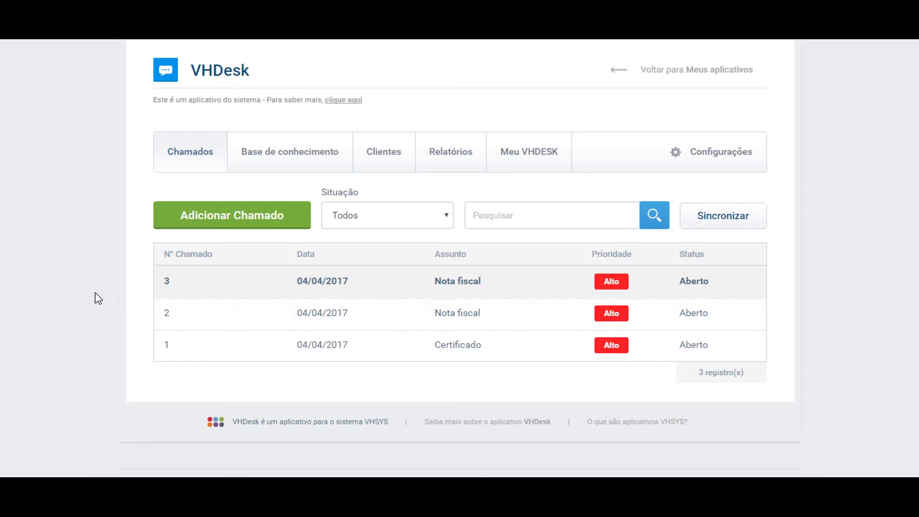
- Open ticket 3 'Nota fiscal' and leave status Aberto, priority Alto and operator unchanged
left_click(431, 283)
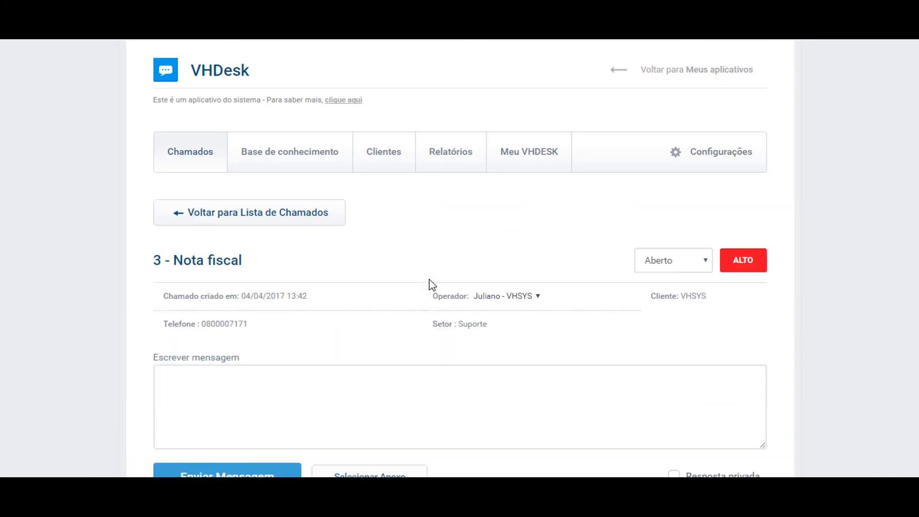
scroll(323, 273, "down", 1)
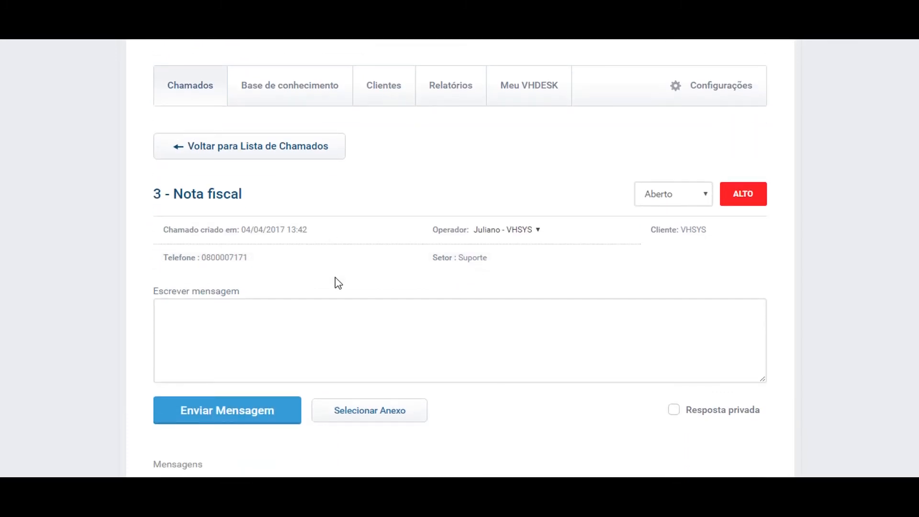
left_click(669, 196)
left_click(666, 209)
left_click(754, 201)
left_click(749, 270)
left_click(515, 235)
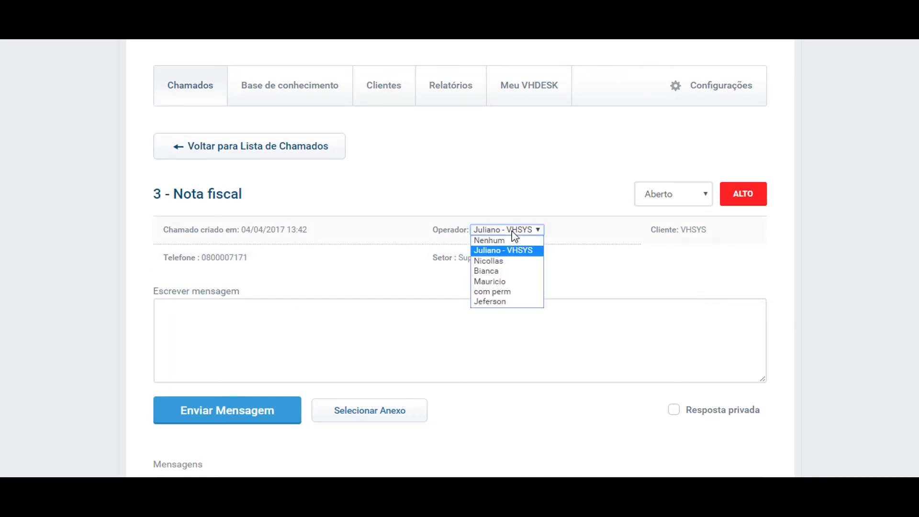
left_click(585, 279)
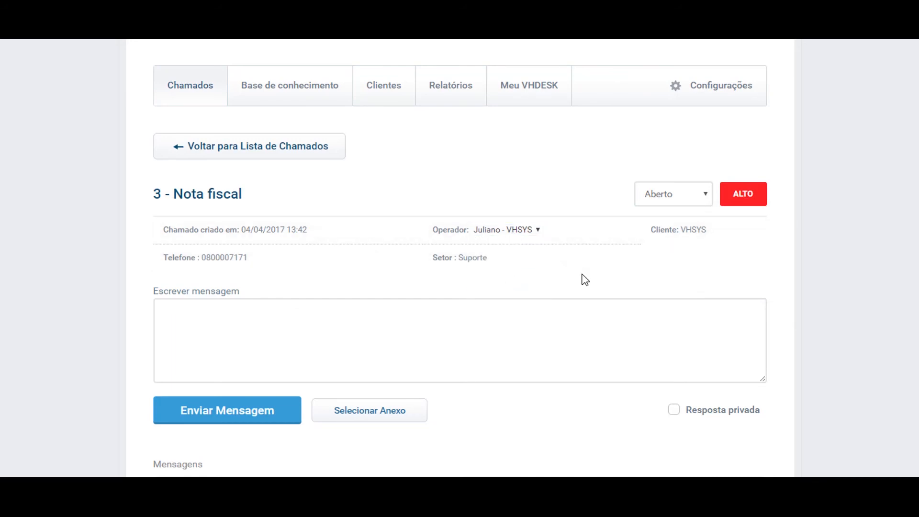
scroll(585, 279, "down", 4)
- Send the reply 'Qual é o numero da nota fiscal?' to the client on ticket 3
scroll(570, 293, "up", 3)
left_click(445, 285)
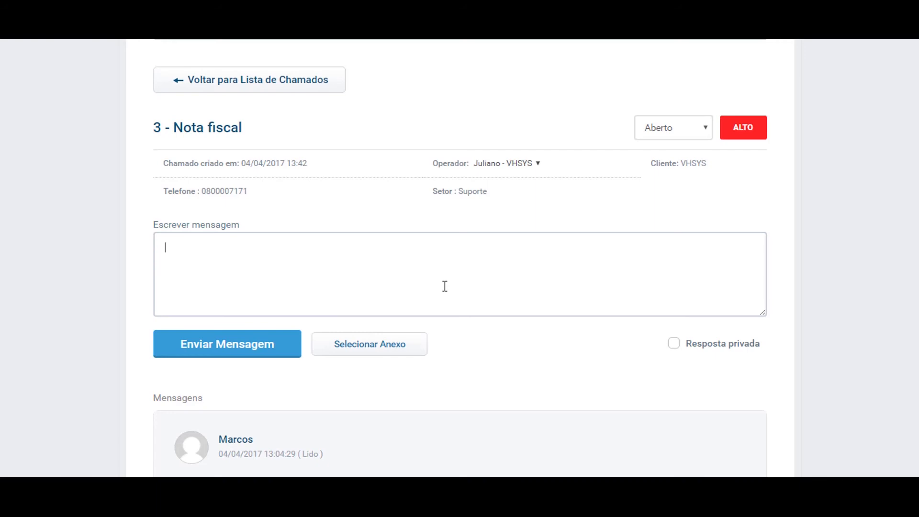
type("Qual é o numero da nota fiscal?")
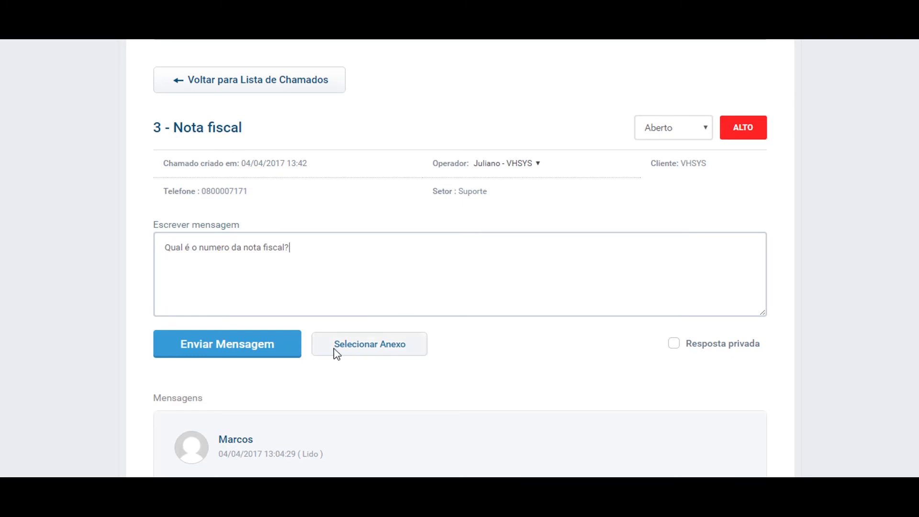
left_click(272, 354)
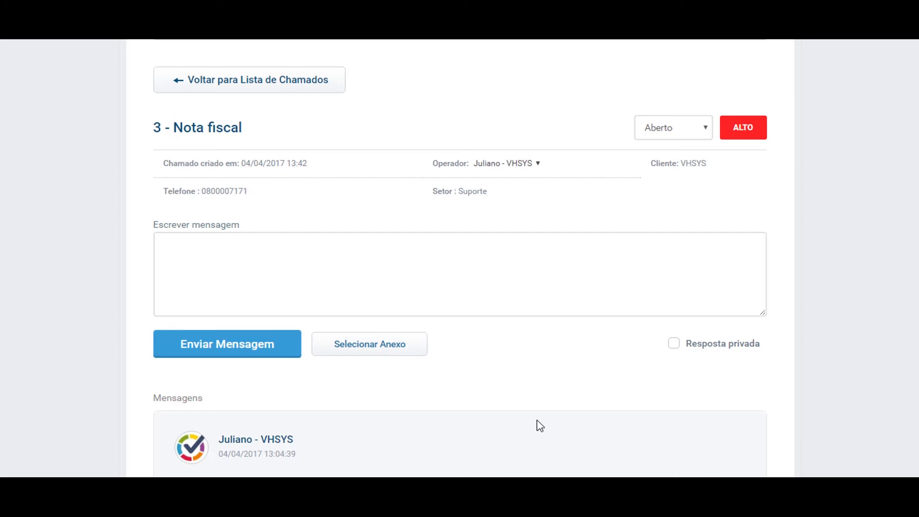
- Turn Resposta privada on and back off, then scroll down to the Mensagens thread
left_click(672, 348)
left_click(528, 272)
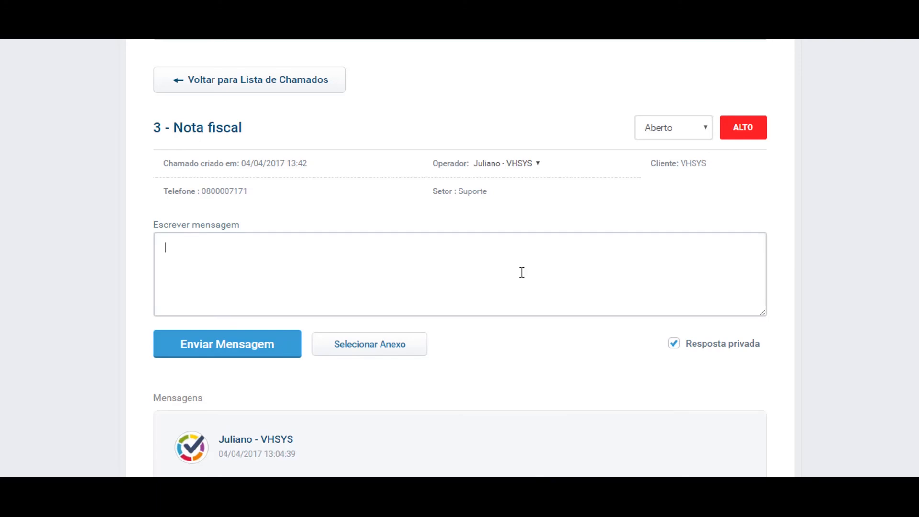
left_click(677, 348)
scroll(642, 340, "down", 4)
scroll(629, 322, "down", 2)
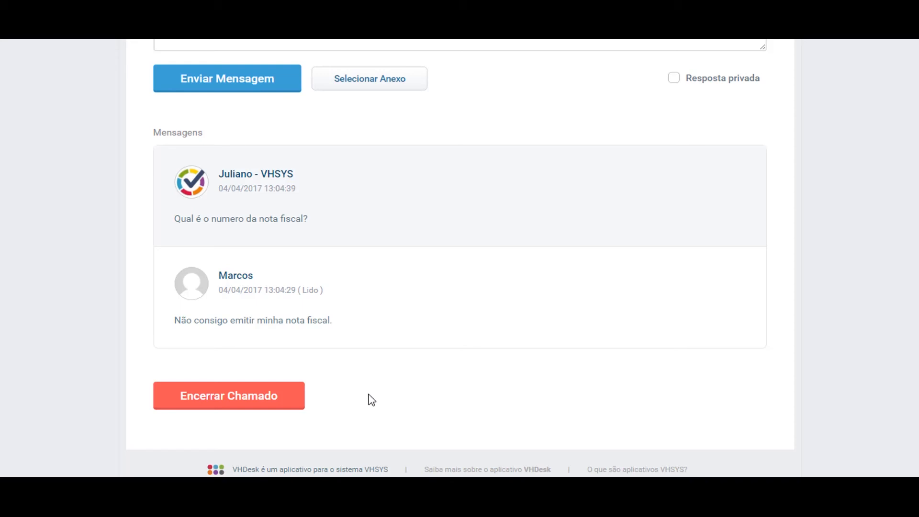
- Leave ticket 3 via 'Voltar para Lista de Chamados' and return to the ticket list
scroll(364, 397, "up", 10)
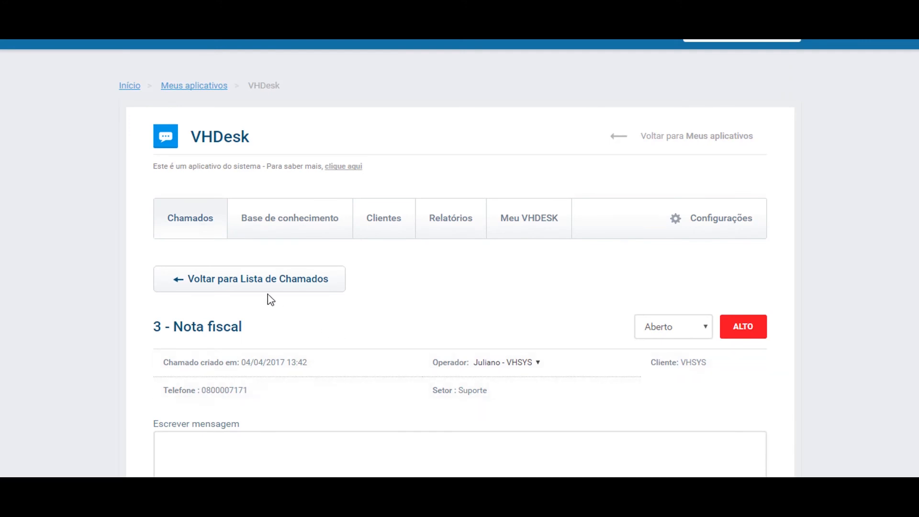
left_click(260, 291)
scroll(391, 369, "down", 1)
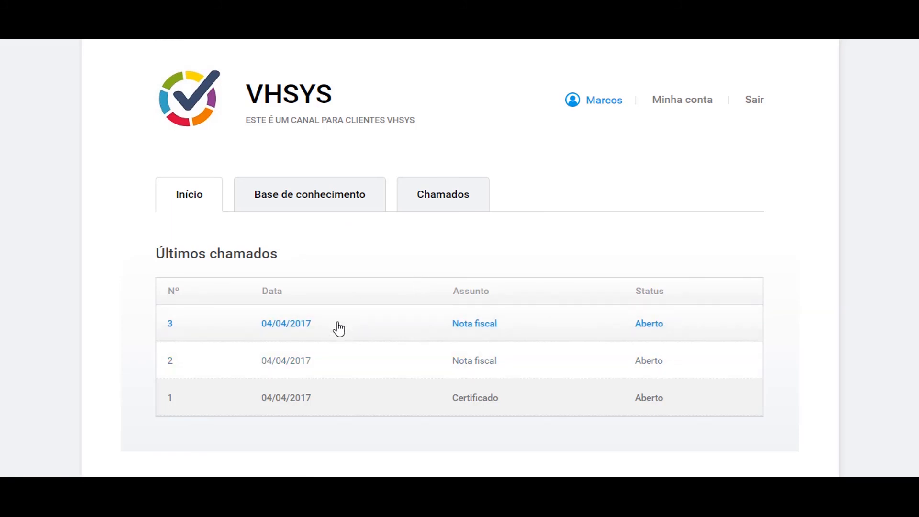
- From the client portal, reply 'Nota 55' on the Nota fiscal ticket 3
left_click(471, 330)
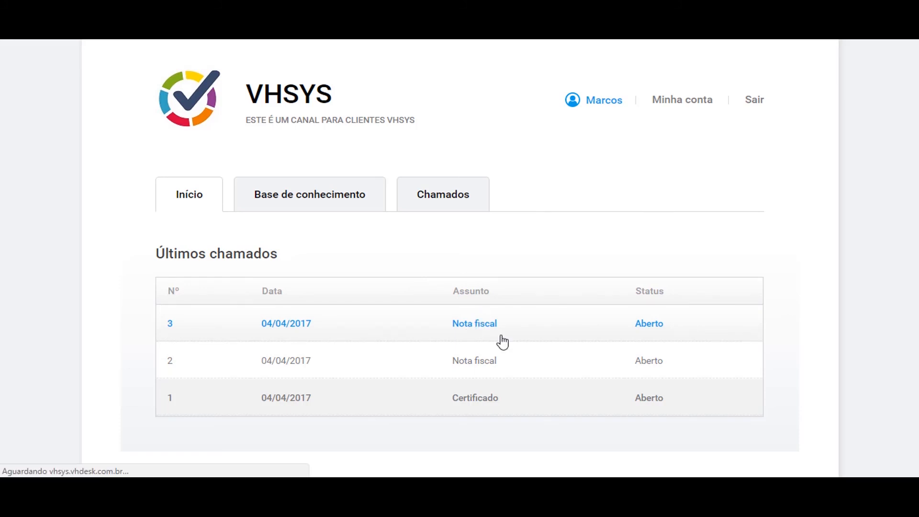
scroll(419, 325, "down", 2)
scroll(420, 327, "down", 1)
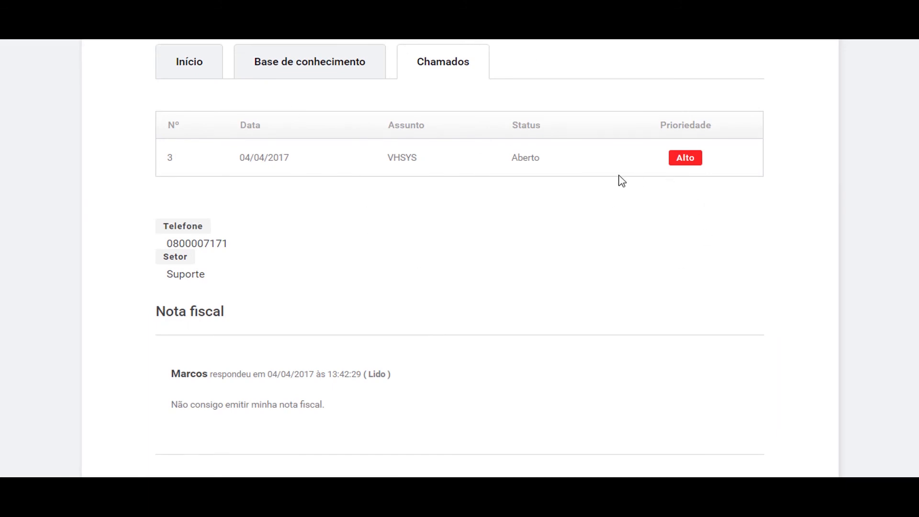
scroll(633, 183, "down", 4)
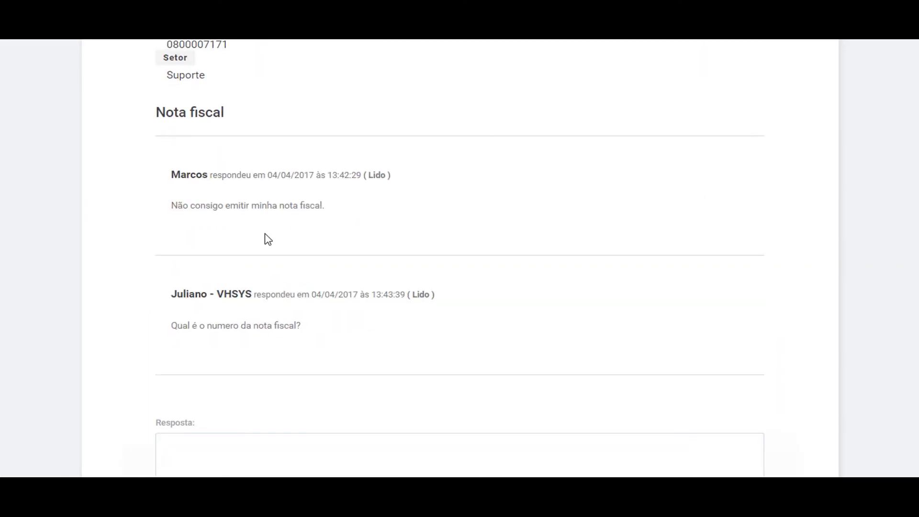
scroll(316, 255, "down", 1)
scroll(326, 263, "down", 3)
left_click(343, 273)
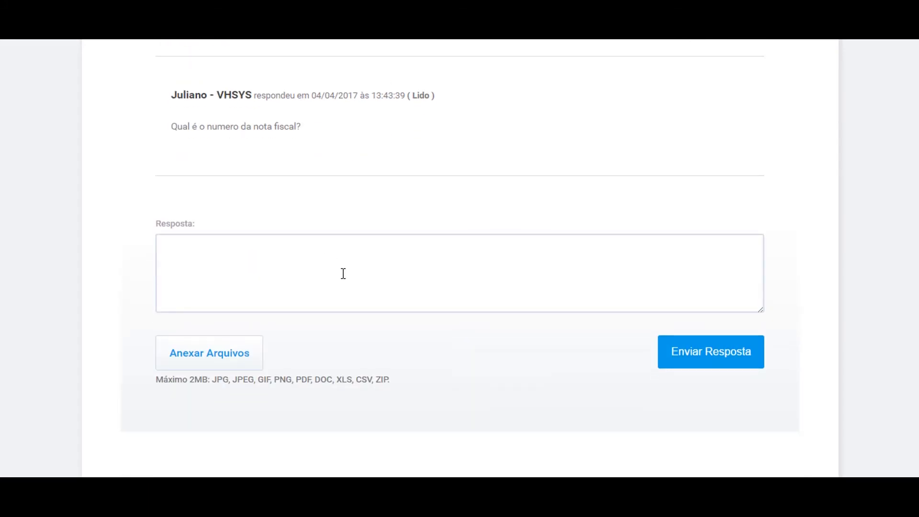
type("Nota 55")
left_click(584, 367)
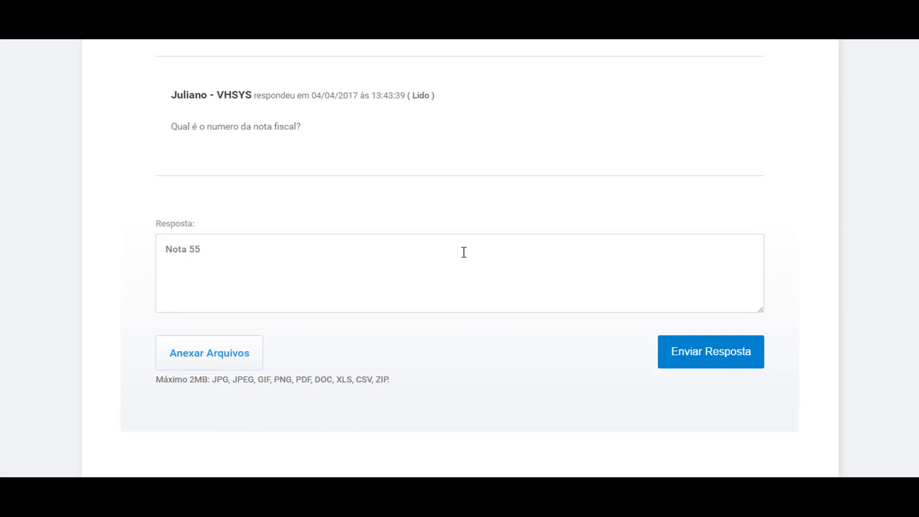
left_click(681, 359)
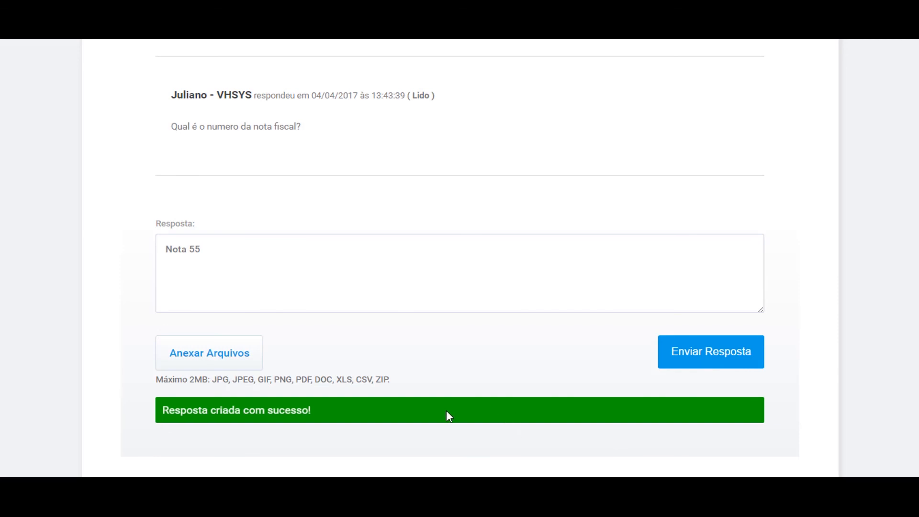
scroll(446, 411, "down", 3)
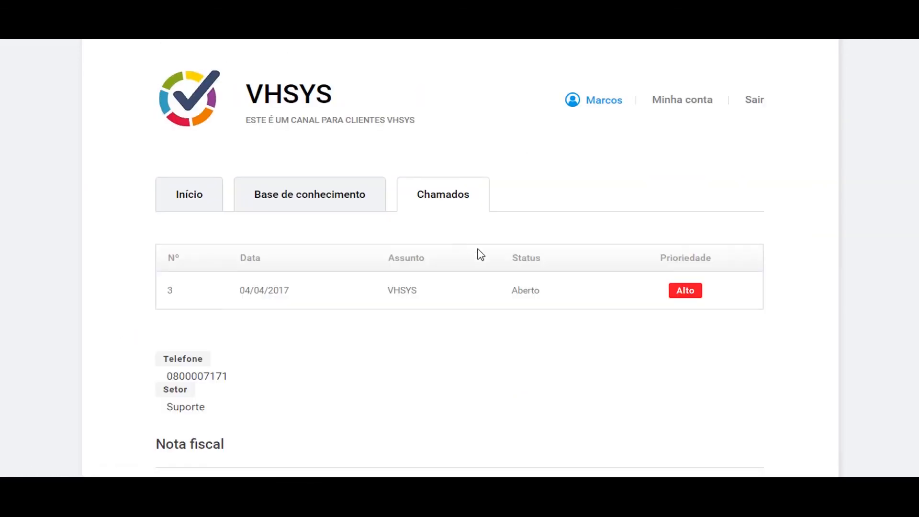
- Open the client's Chamados list, check the priority filter and search for 'certificado'
left_click(450, 204)
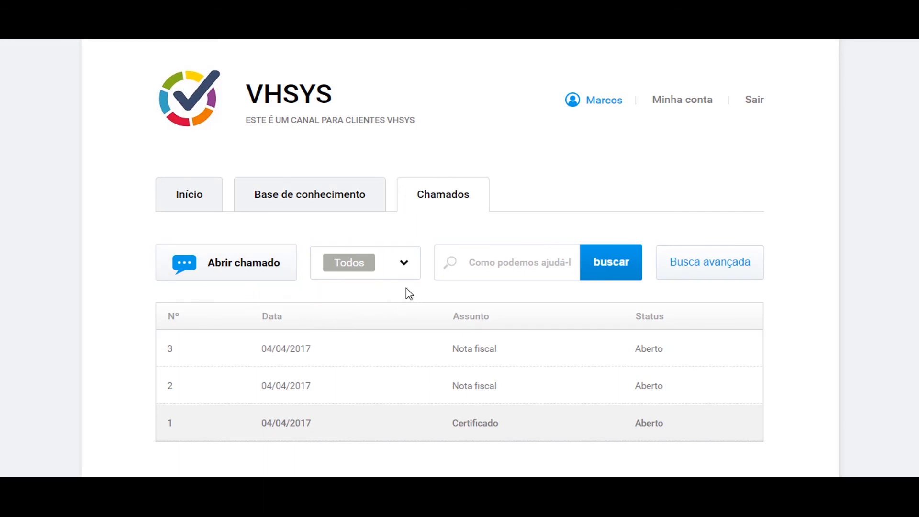
left_click(411, 269)
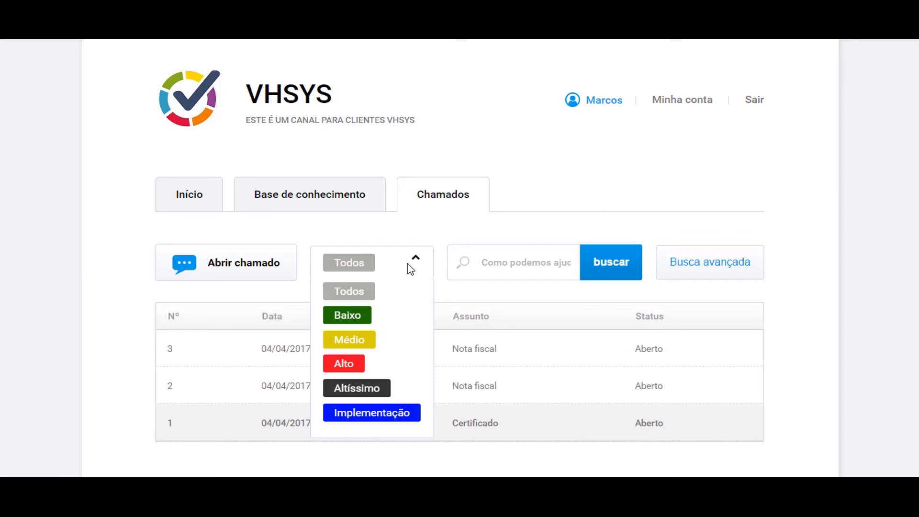
left_click(501, 264)
type("certificado")
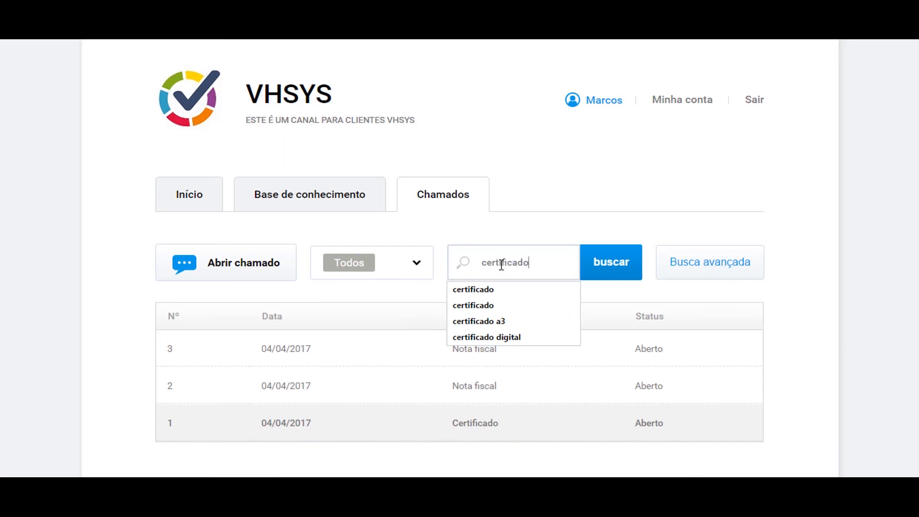
key("Return")
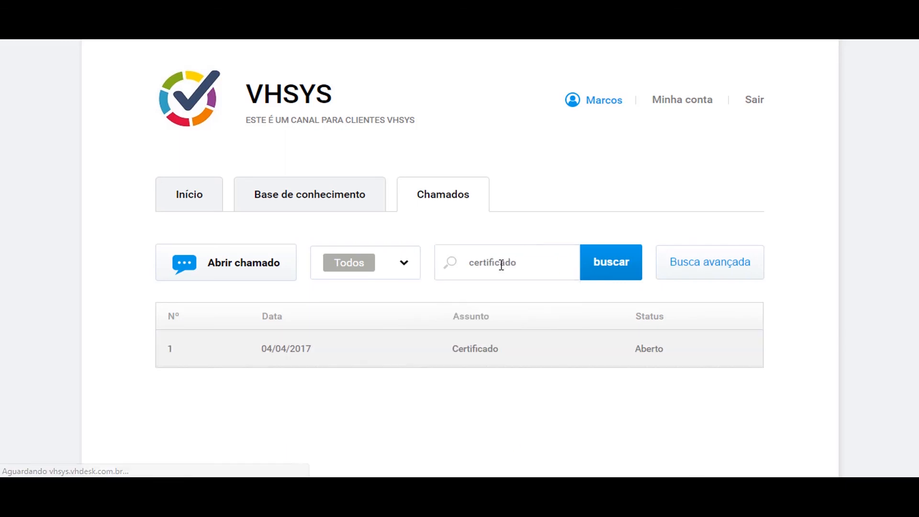
- Replace the search text with '2' to find ticket 2
left_click(530, 259)
key("ctrl+a")
key("BackSpace")
type("2")
key("Return")
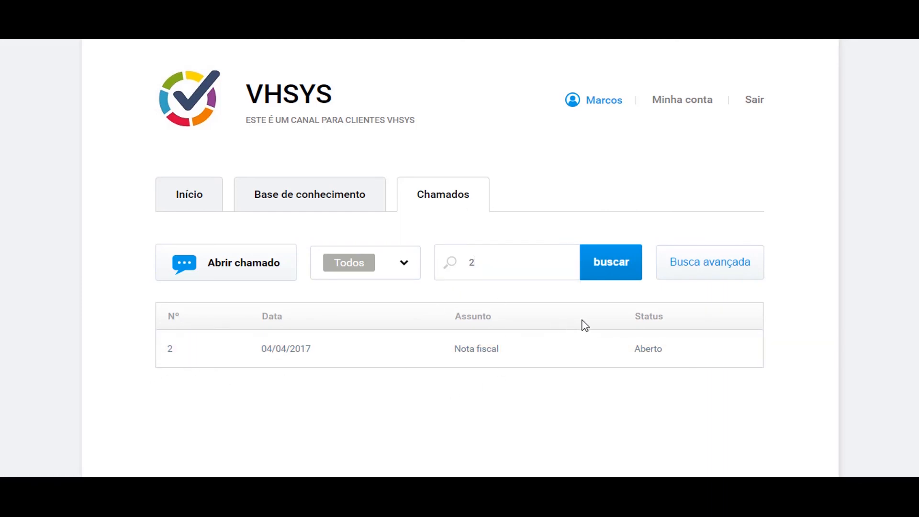
- Look over the Busca avançada date and status options, then clear the search to list all tickets
left_click(697, 275)
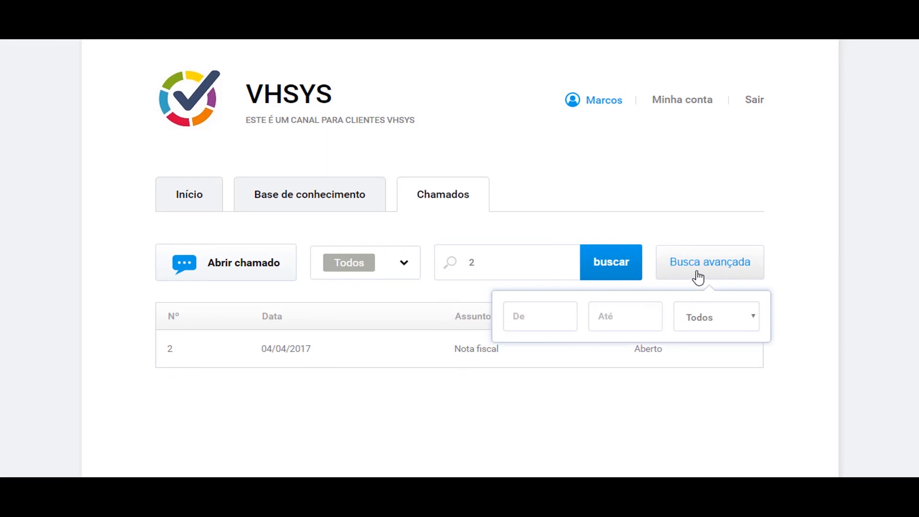
left_click(537, 314)
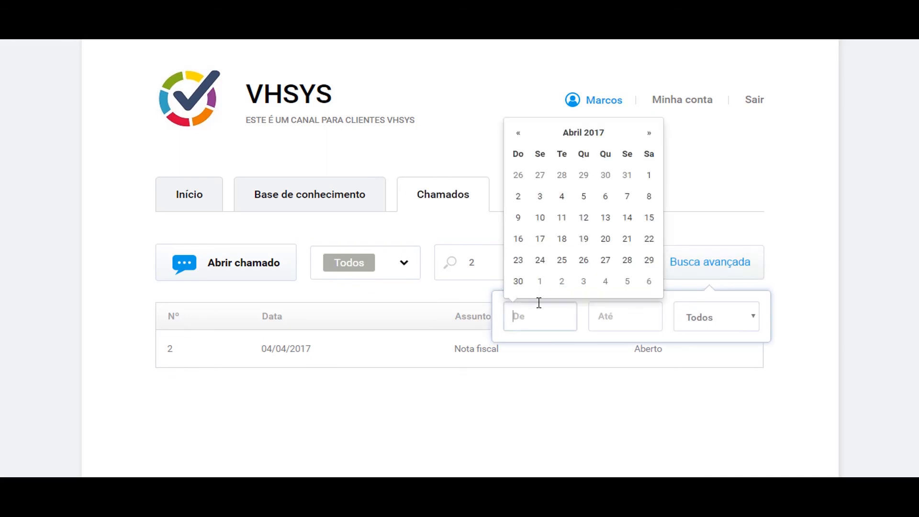
left_click(711, 320)
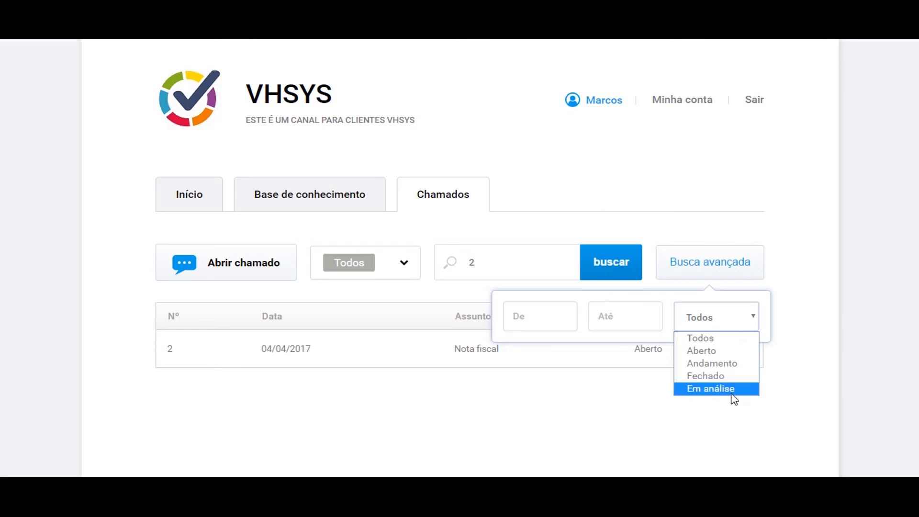
left_click(690, 444)
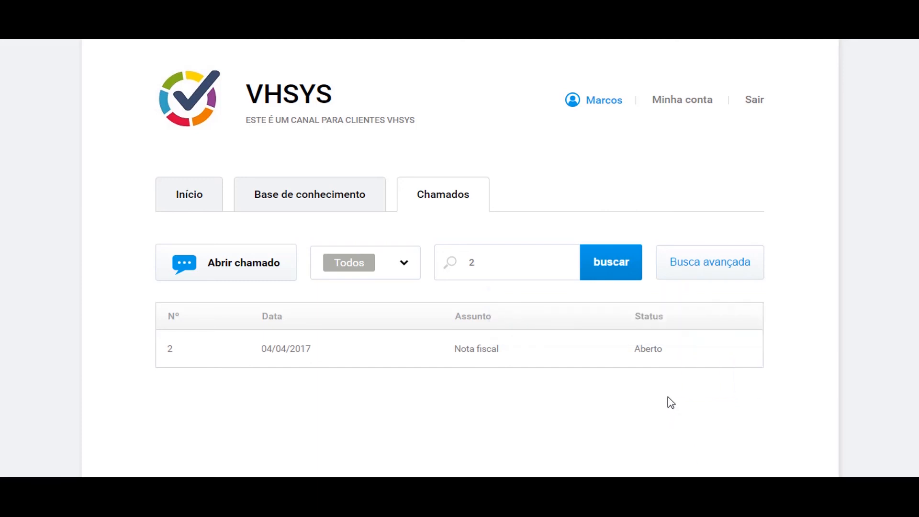
left_click(514, 262)
key("BackSpace")
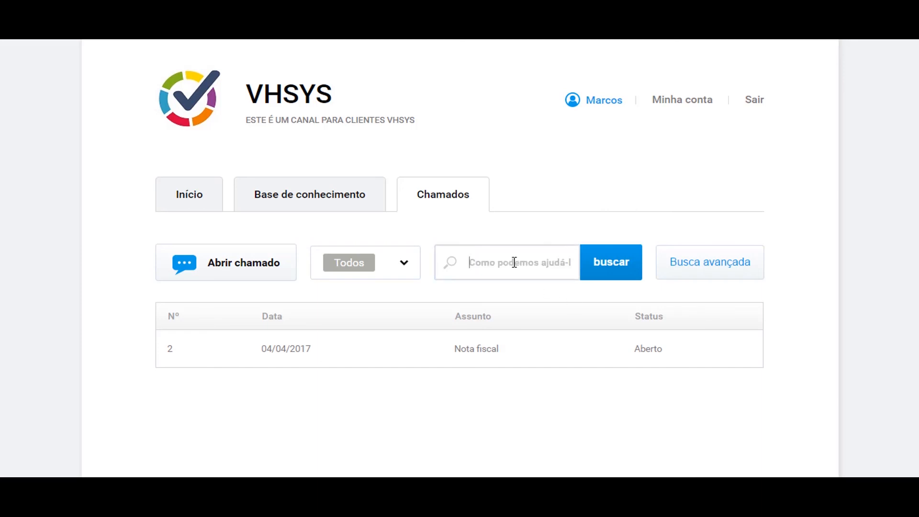
key("Return")
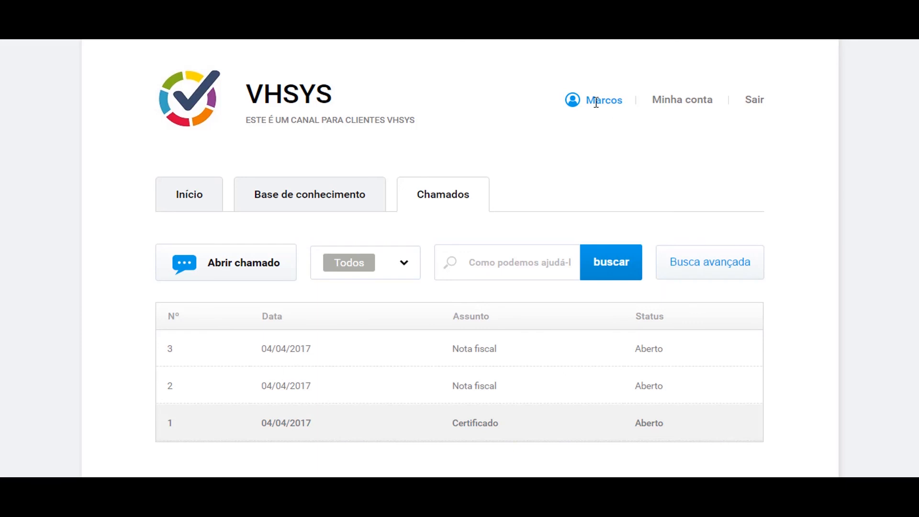
- Open Minha conta and scroll down to the Usuários list
left_click(676, 106)
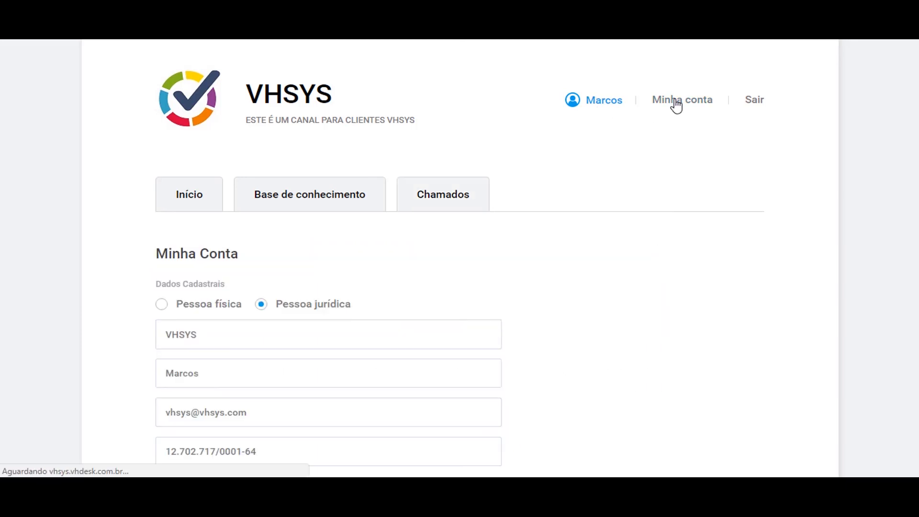
scroll(650, 153, "down", 3)
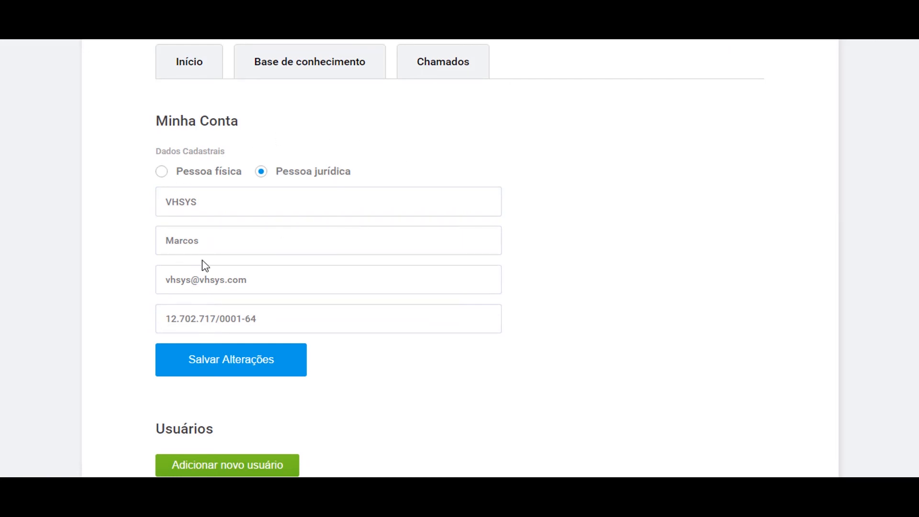
left_click_drag(145, 124, 214, 120)
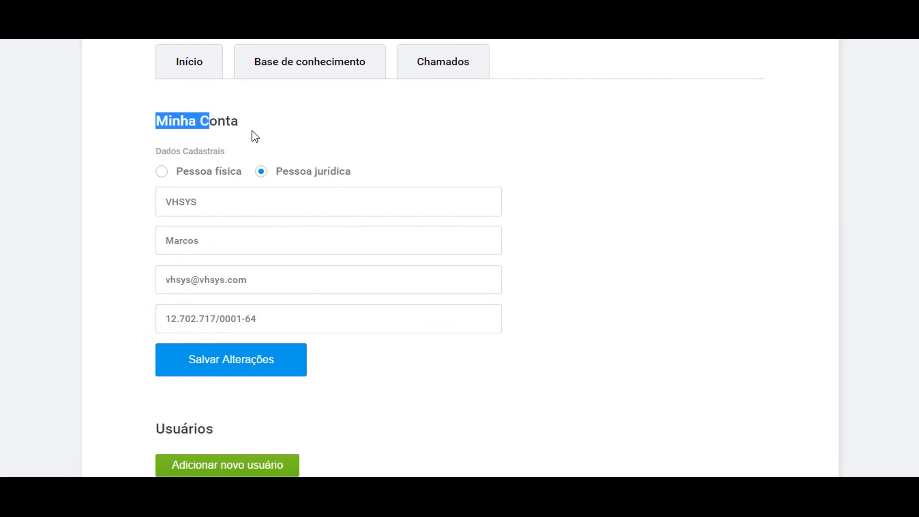
scroll(254, 135, "down", 5)
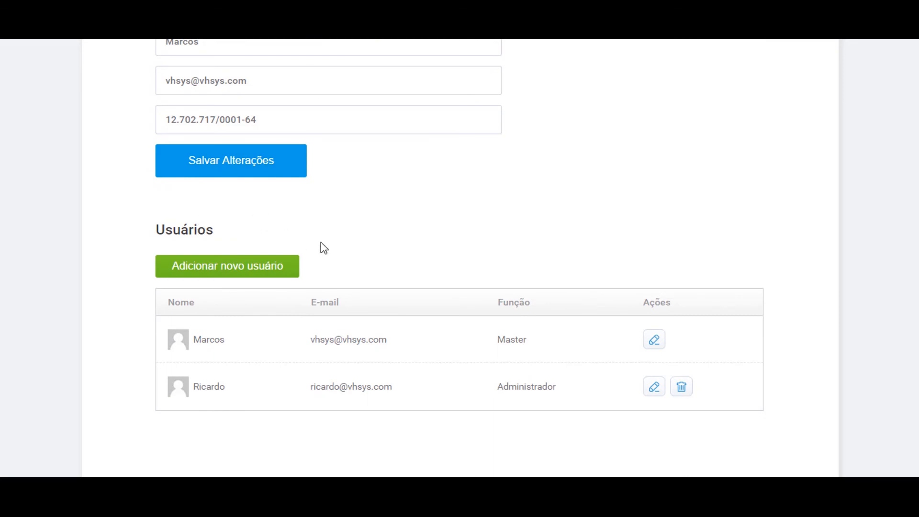
- Open the Cadastrar usuário form, check the role options, and close it without adding anyone
left_click(258, 270)
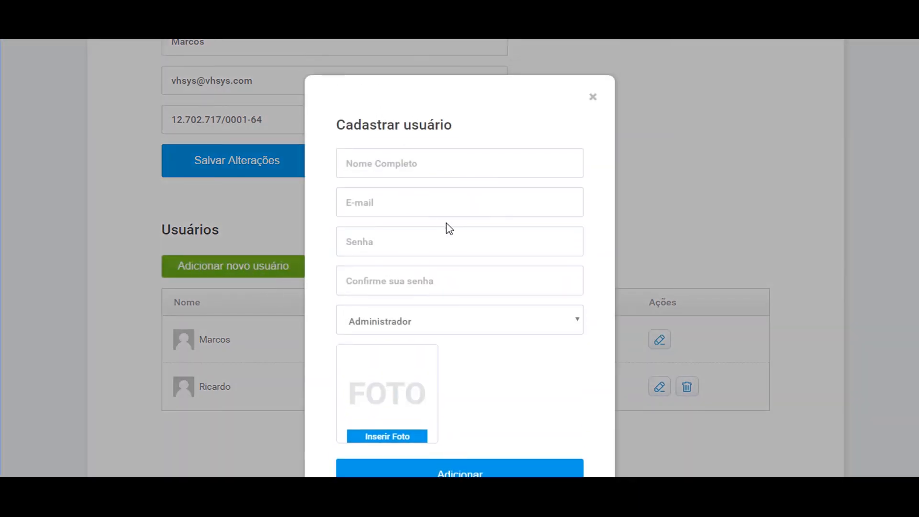
scroll(453, 180, "down", 1)
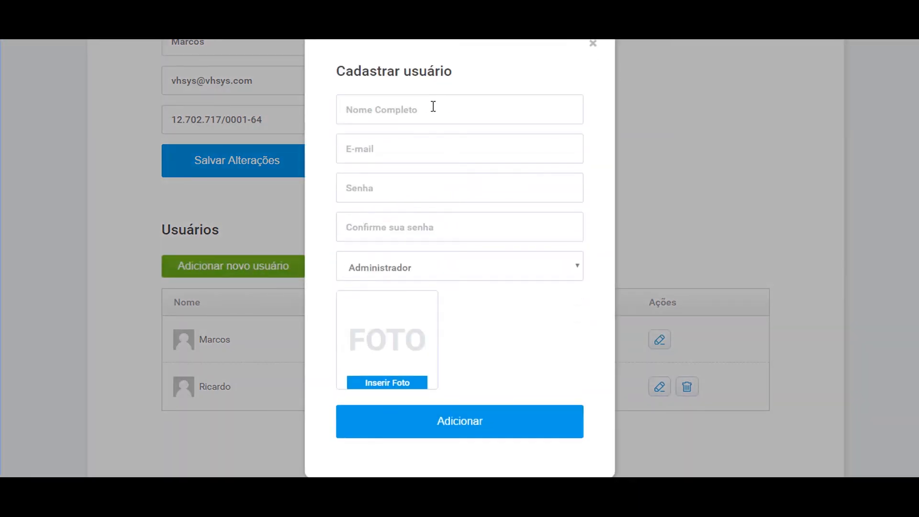
left_click(504, 268)
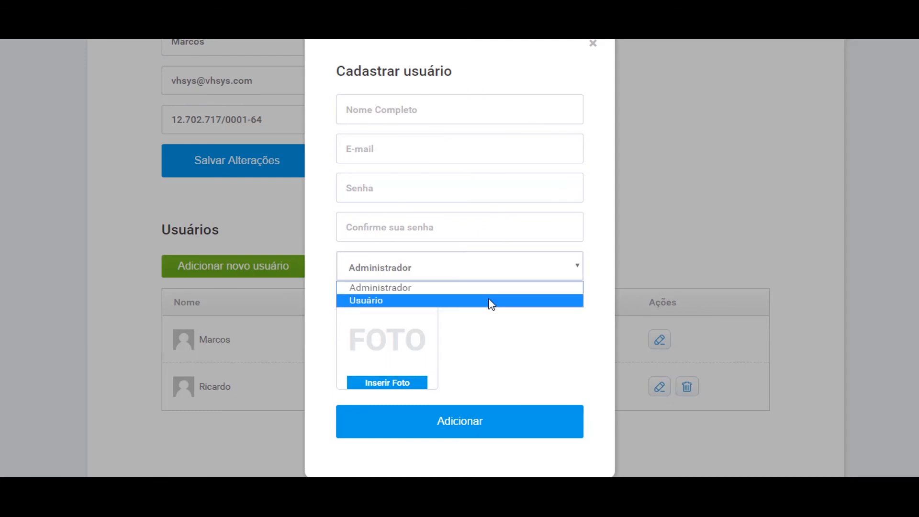
left_click(497, 326)
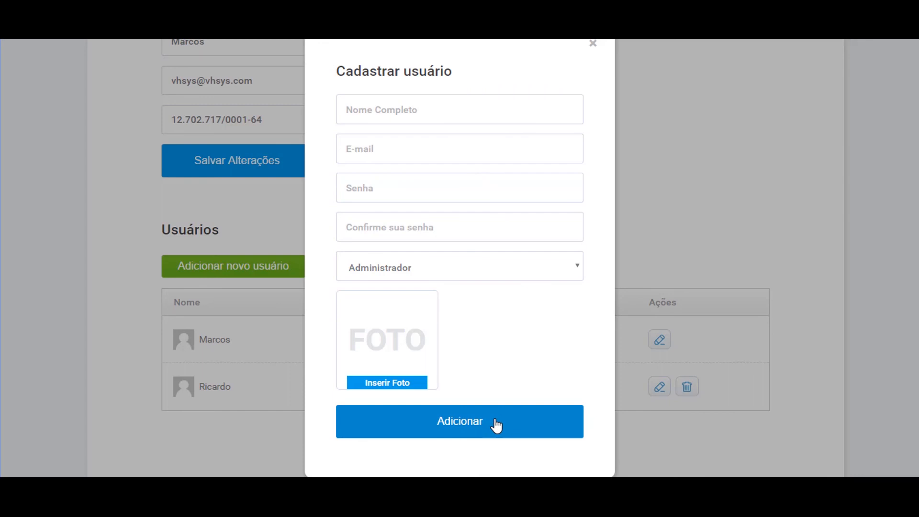
scroll(512, 348, "up", 2)
scroll(509, 355, "down", 2)
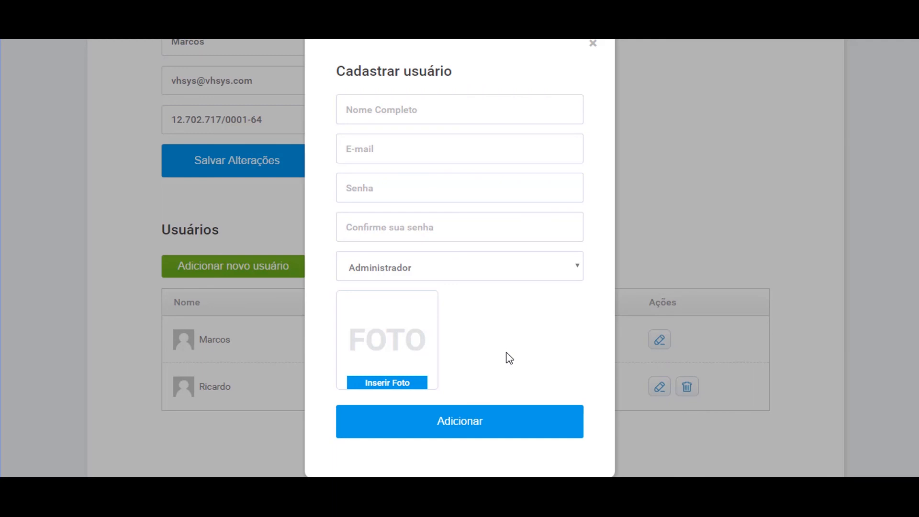
left_click(492, 425)
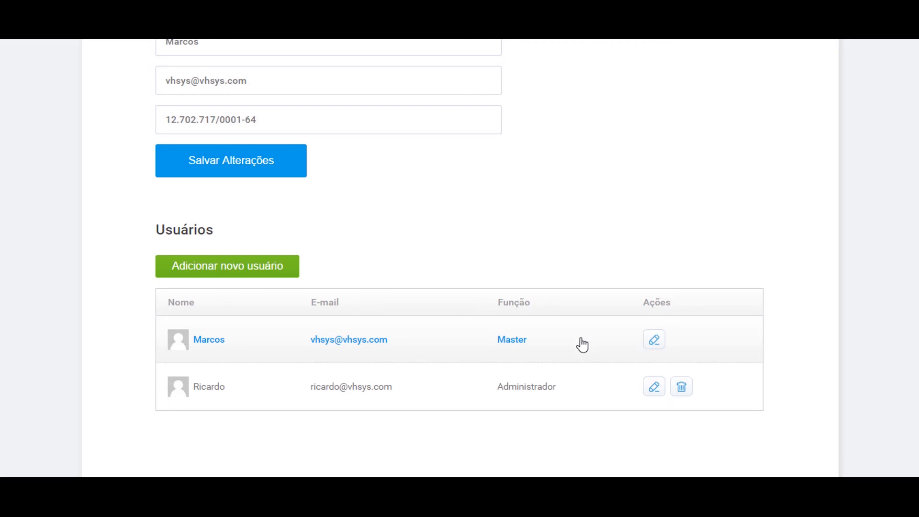
scroll(578, 355, "up", 7)
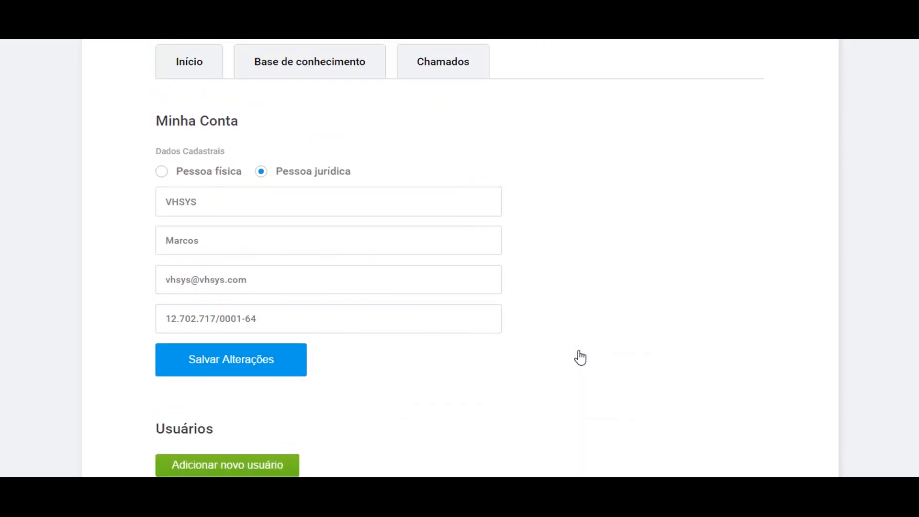
scroll(576, 354, "down", 4)
scroll(578, 344, "up", 4)
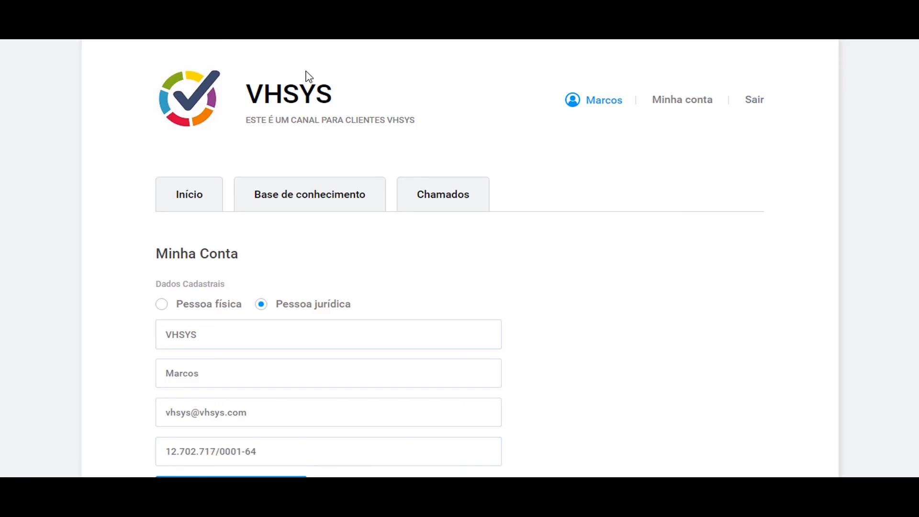
- Return to the portal home, open the Abrir chamado form, and close it unsent
left_click(200, 201)
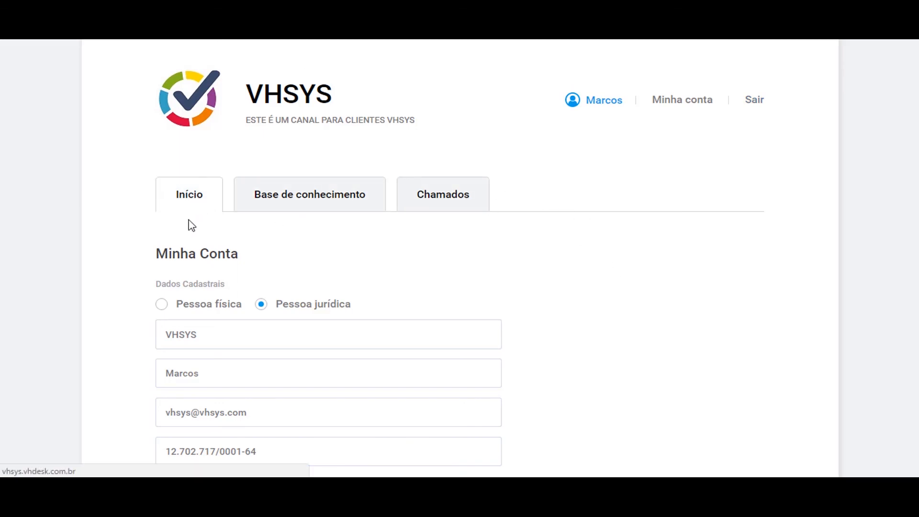
scroll(130, 220, "down", 5)
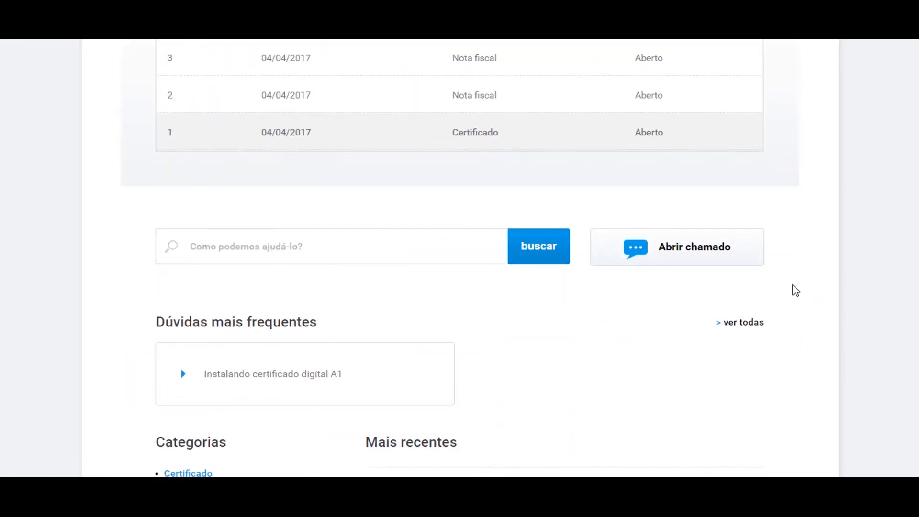
left_click(700, 256)
scroll(428, 268, "down", 3)
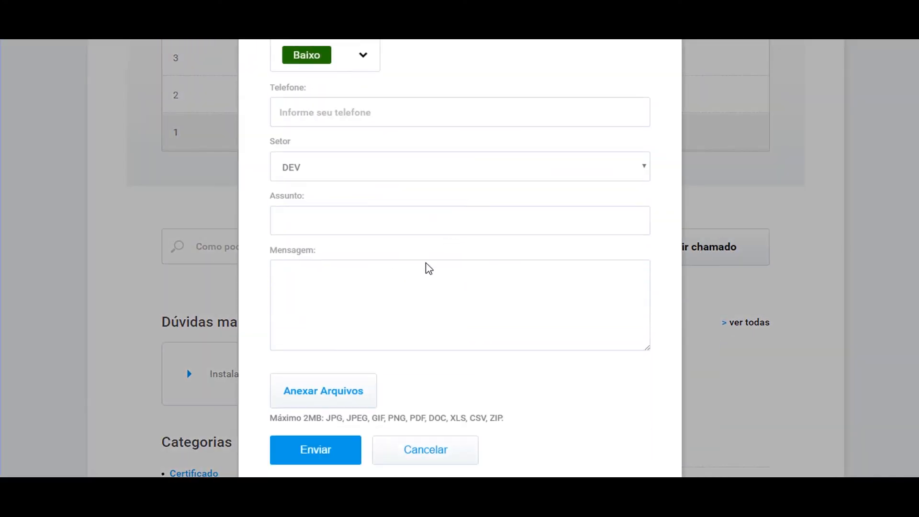
scroll(492, 278, "up", 3)
scroll(449, 319, "down", 3)
key("Escape")
scroll(220, 157, "up", 4)
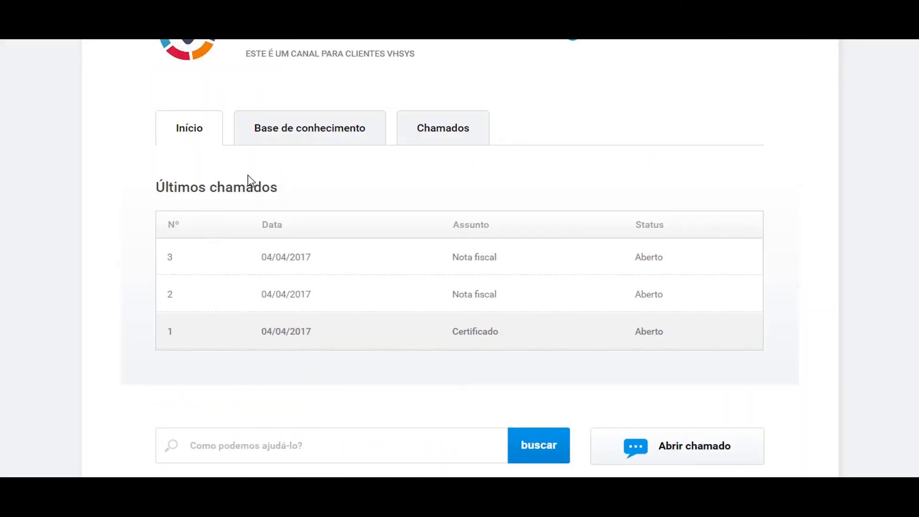
scroll(246, 185, "down", 1)
scroll(246, 201, "up", 3)
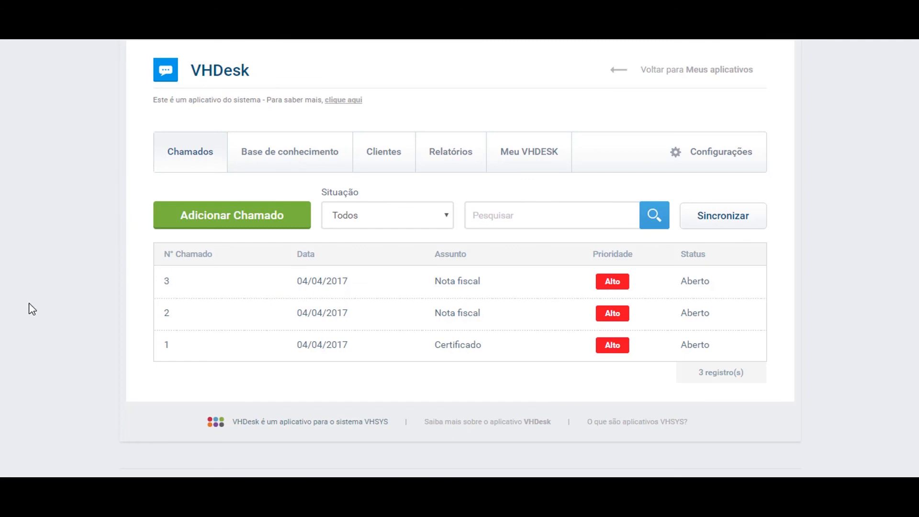
- Run the Relatórios > Chamados report for all tickets
left_click(449, 166)
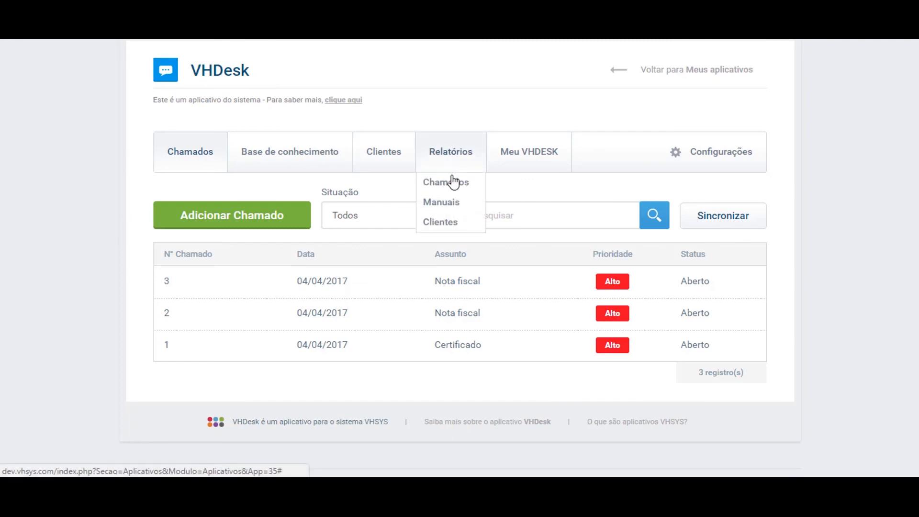
left_click(453, 187)
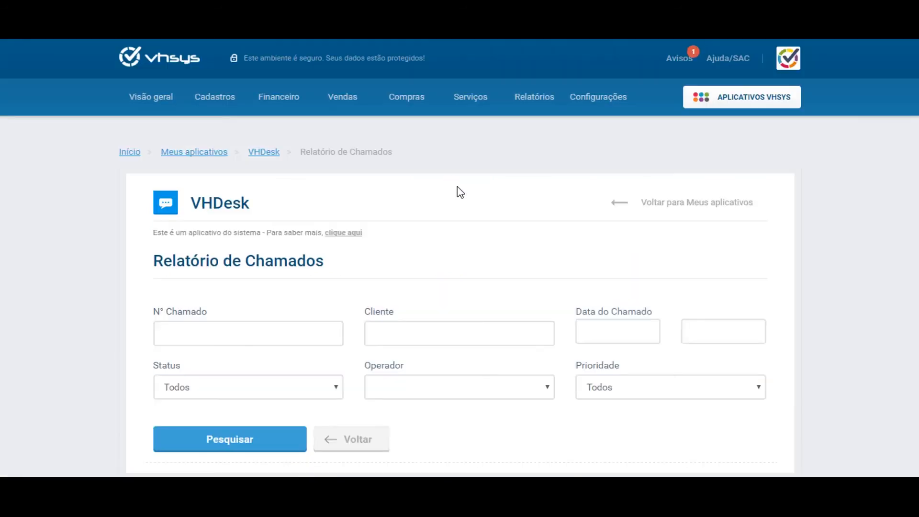
scroll(353, 273, "down", 1)
left_click(253, 376)
scroll(262, 362, "down", 6)
scroll(462, 211, "up", 1)
scroll(538, 329, "up", 3)
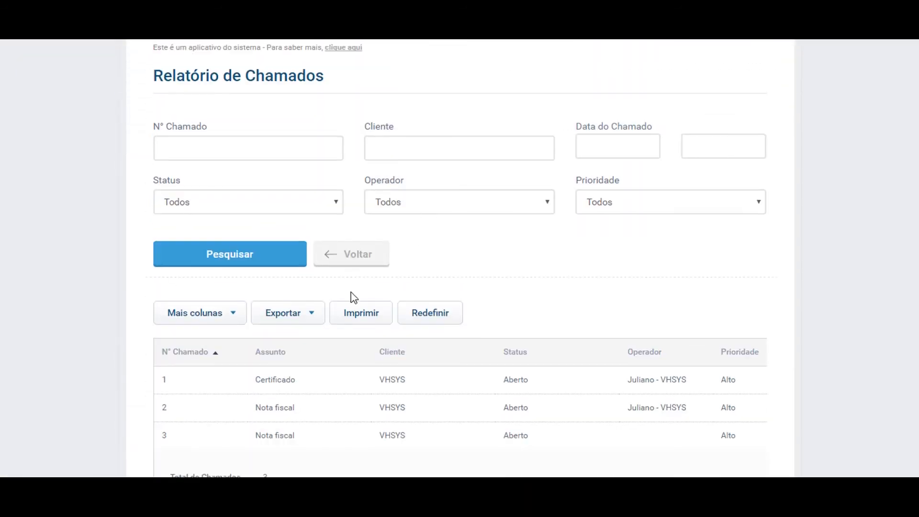
scroll(340, 262, "up", 2)
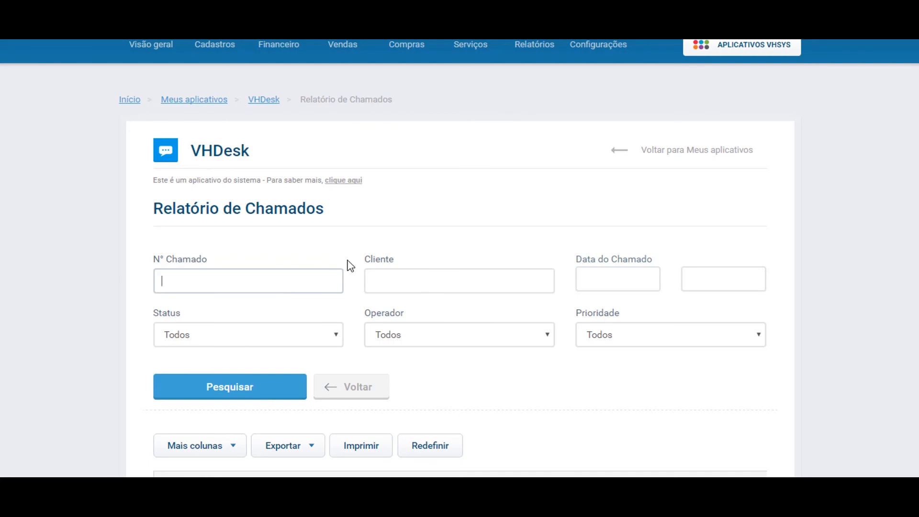
- Leave the Prioridade filter at Todos and go back to the VHDesk main page
left_click(678, 333)
left_click(677, 333)
left_click(359, 396)
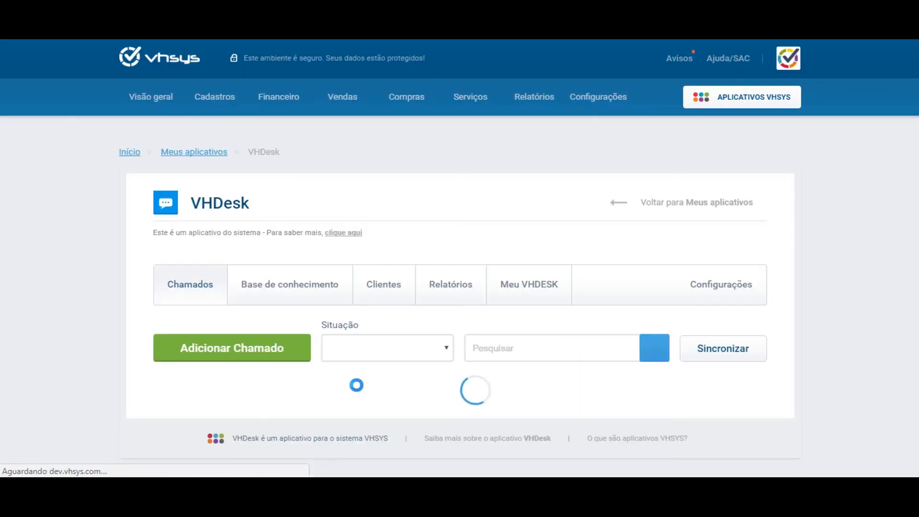
mouse_move(455, 293)
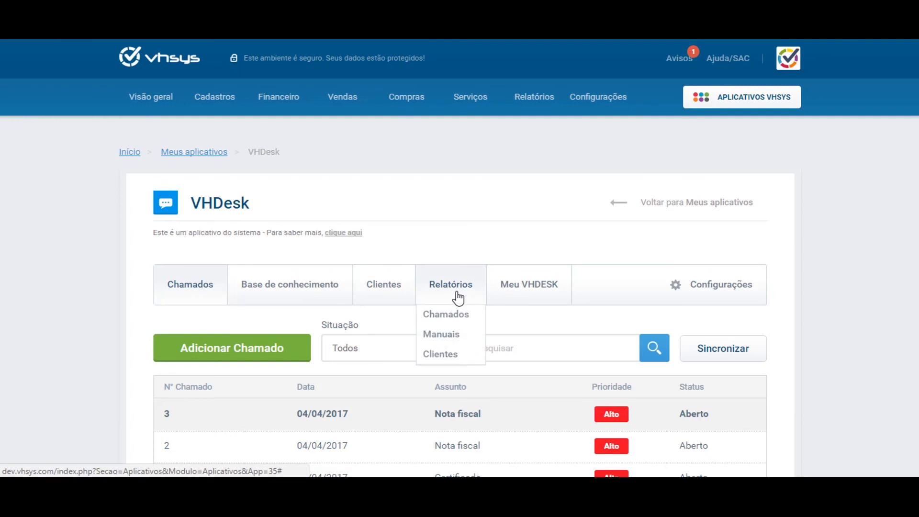
- Run the Manuais report showing the digital certificate installation manual, then go back
left_click(459, 345)
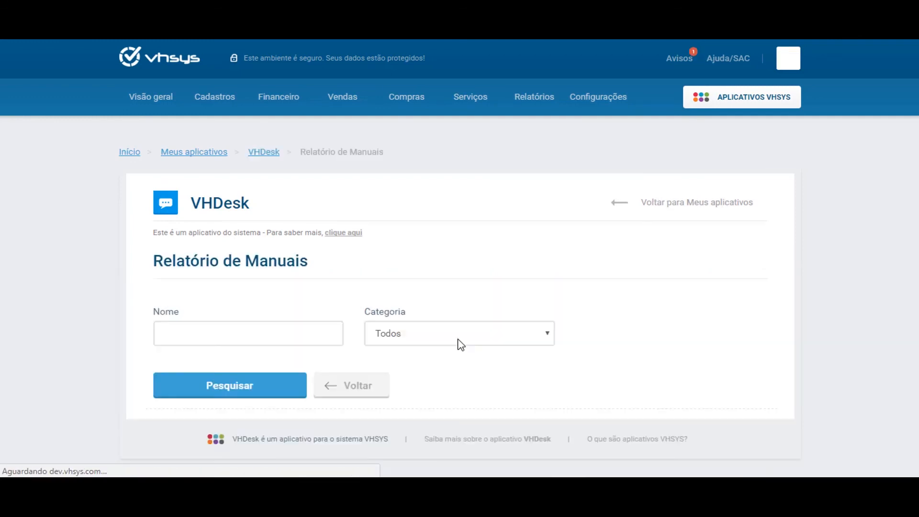
left_click(218, 385)
scroll(260, 353, "down", 8)
scroll(287, 373, "up", 4)
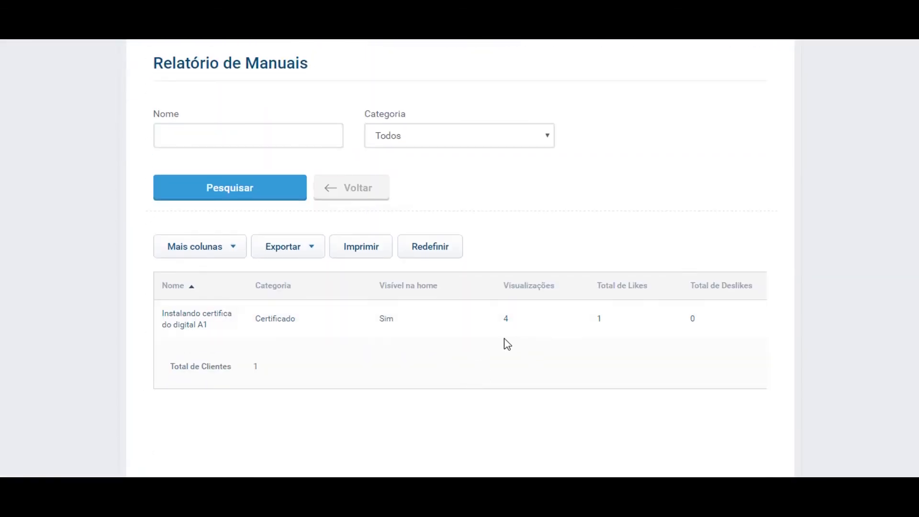
scroll(507, 345, "up", 3)
left_click(365, 320)
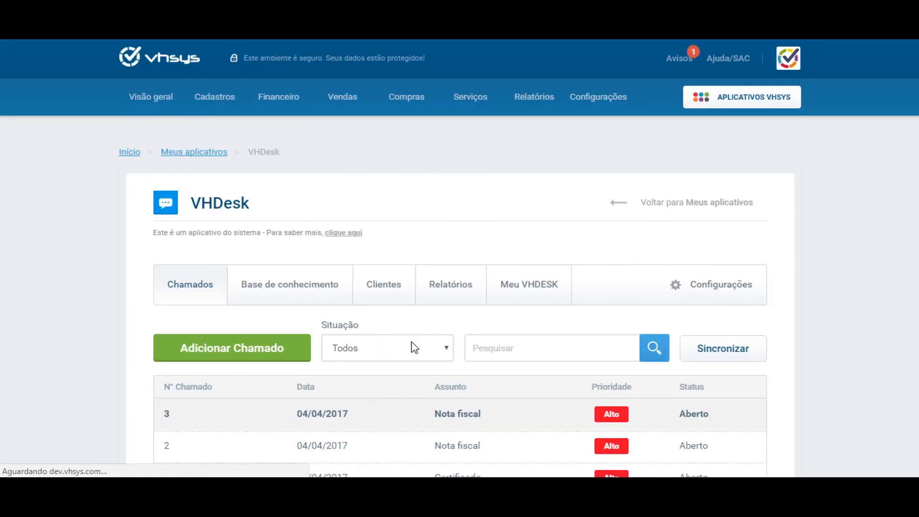
- Run the Clientes report listing both clients with CPF/CNPJ and ticket totals
mouse_move(478, 283)
left_click(452, 364)
scroll(117, 199, "down", 2)
left_click(213, 318)
scroll(228, 302, "down", 1)
scroll(287, 283, "down", 5)
scroll(287, 283, "up", 3)
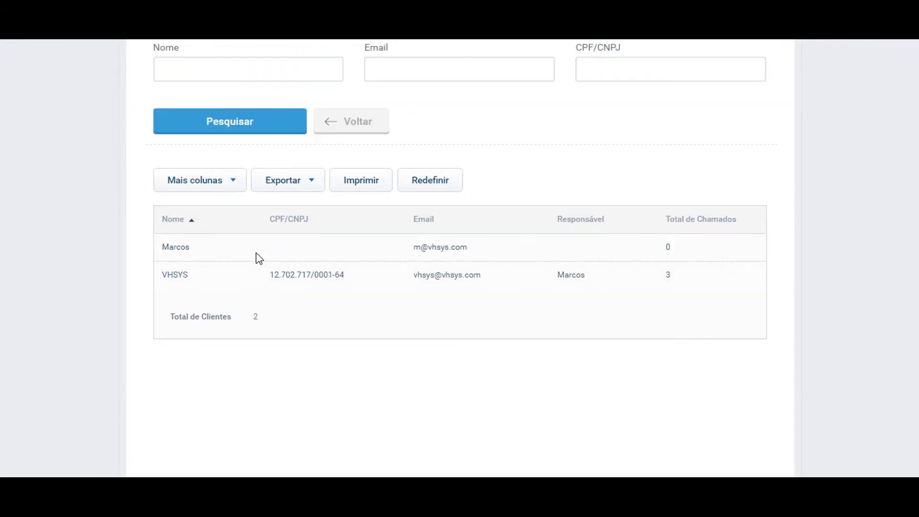
- Review the report's Mais colunas and Exportar options without changing anything
left_click(226, 183)
left_click(380, 371)
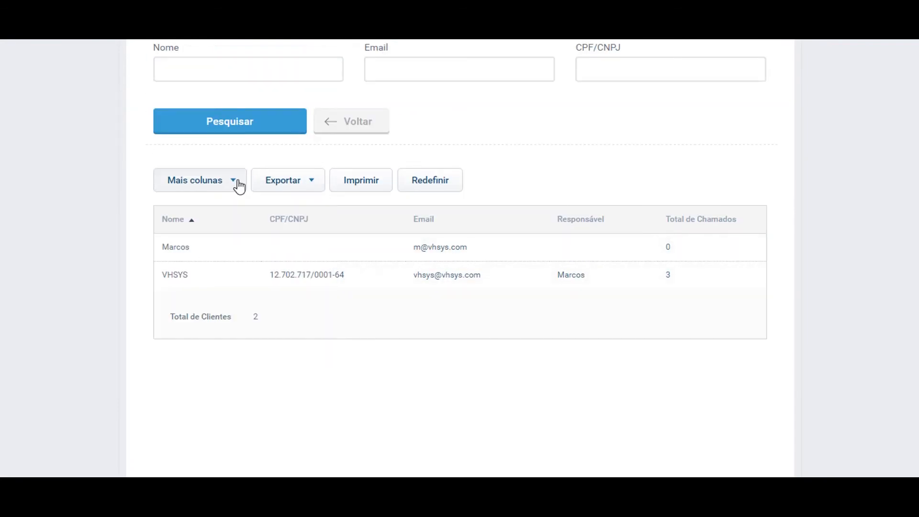
left_click(239, 187)
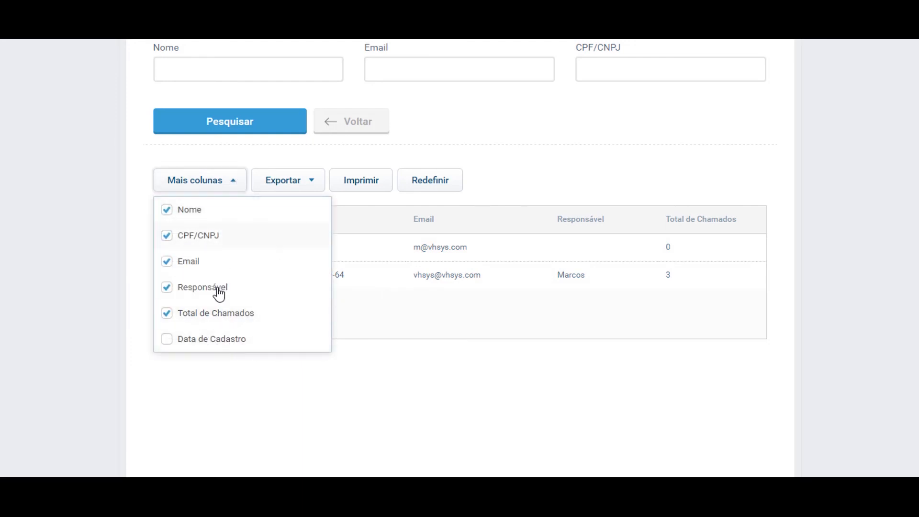
left_click(441, 360)
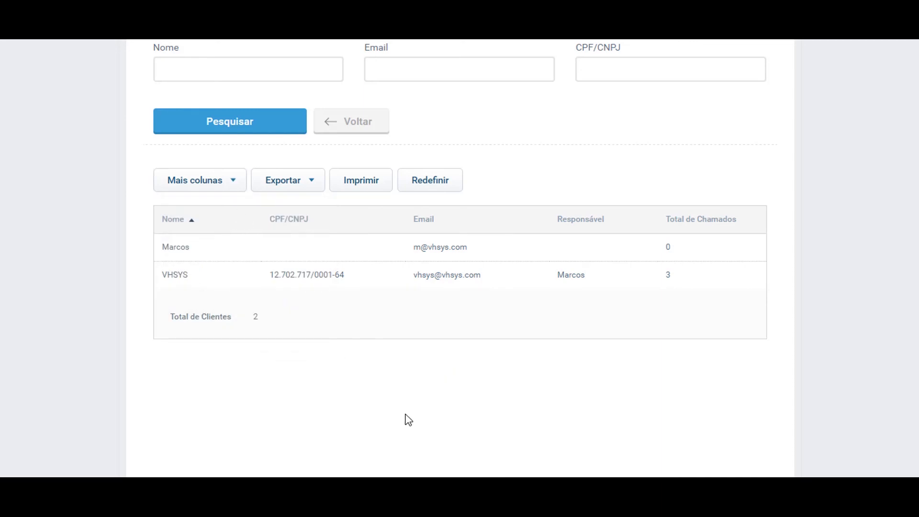
left_click(311, 183)
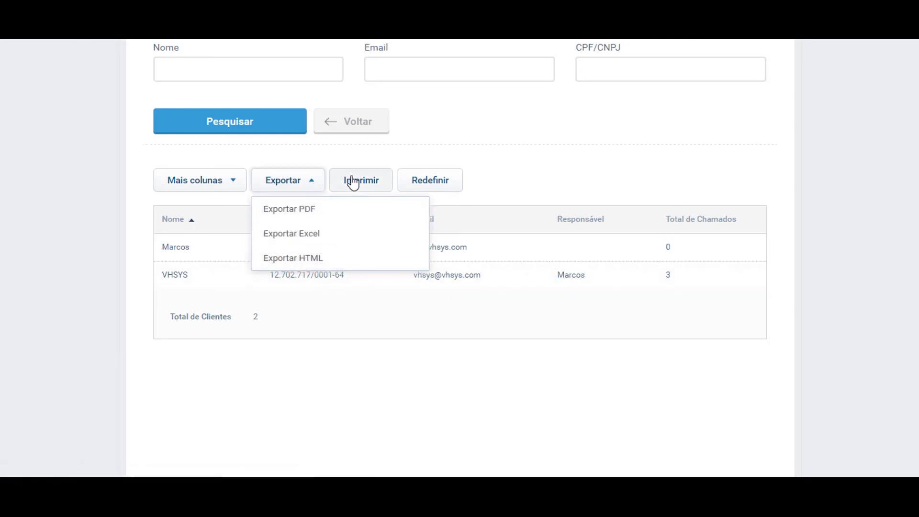
left_click(593, 158)
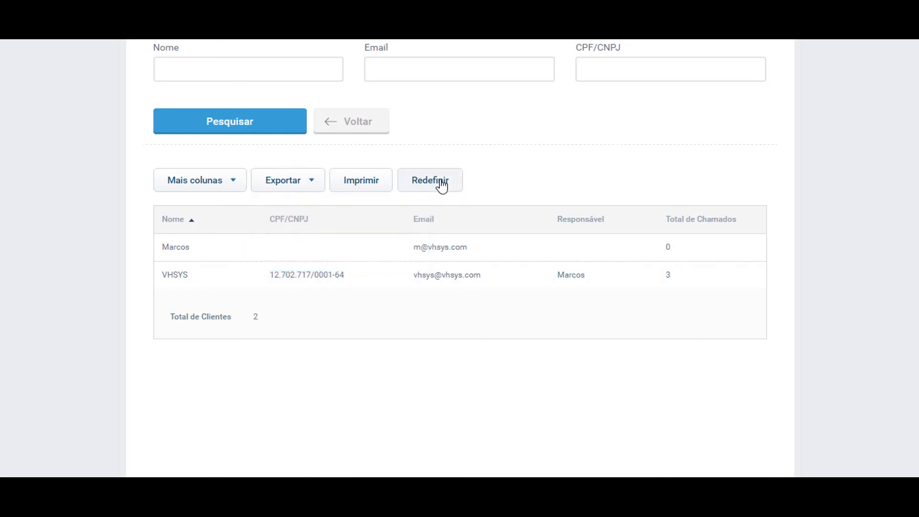
left_click(234, 186)
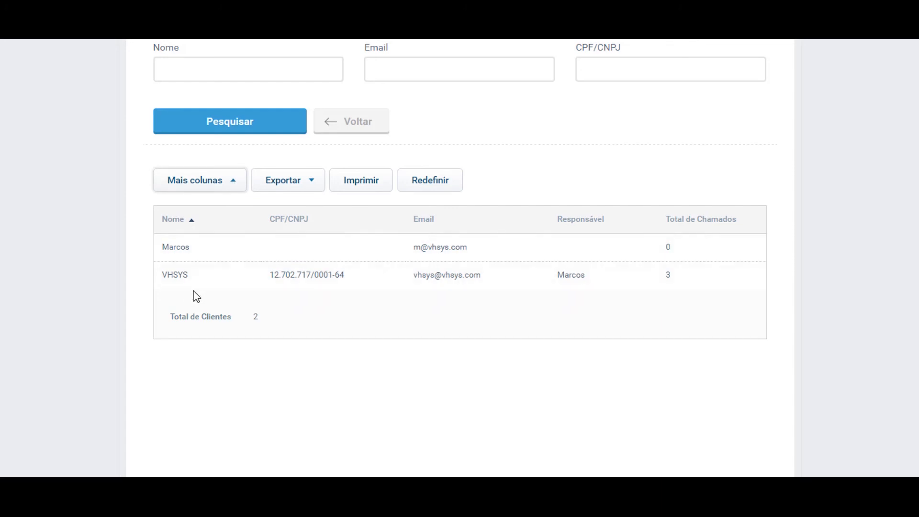
left_click(536, 169)
scroll(598, 191, "up", 1)
scroll(531, 287, "up", 3)
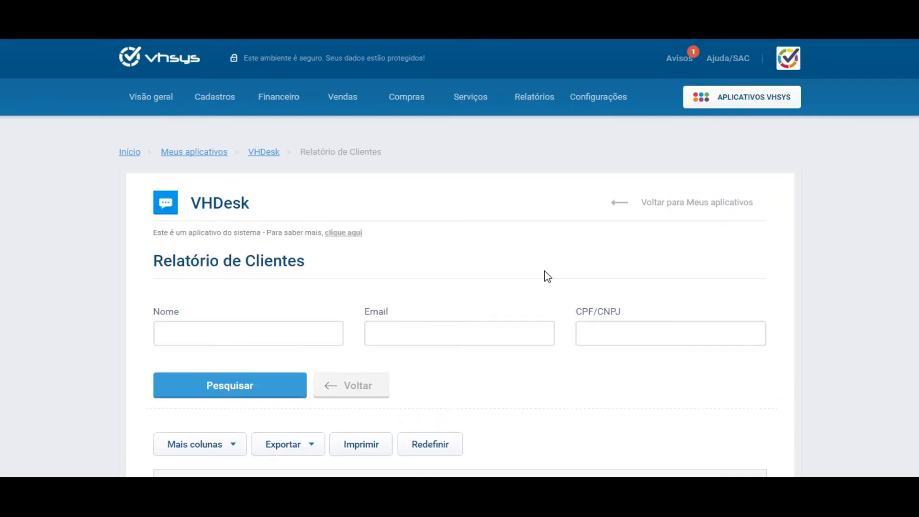
- Back on VHDesk, view the Configurações tab, then return to the Chamados list of 3 tickets
left_click(358, 399)
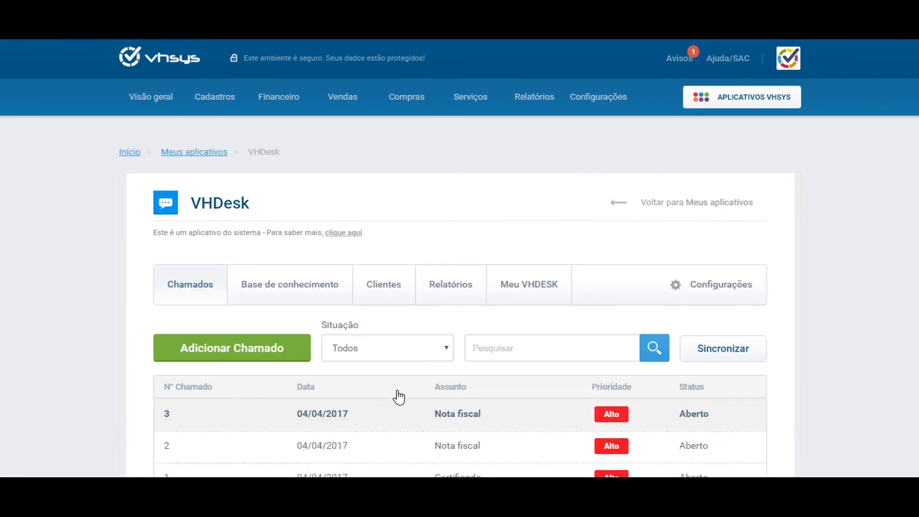
scroll(402, 402, "down", 3)
scroll(408, 417, "up", 2)
scroll(417, 392, "up", 1)
left_click(724, 292)
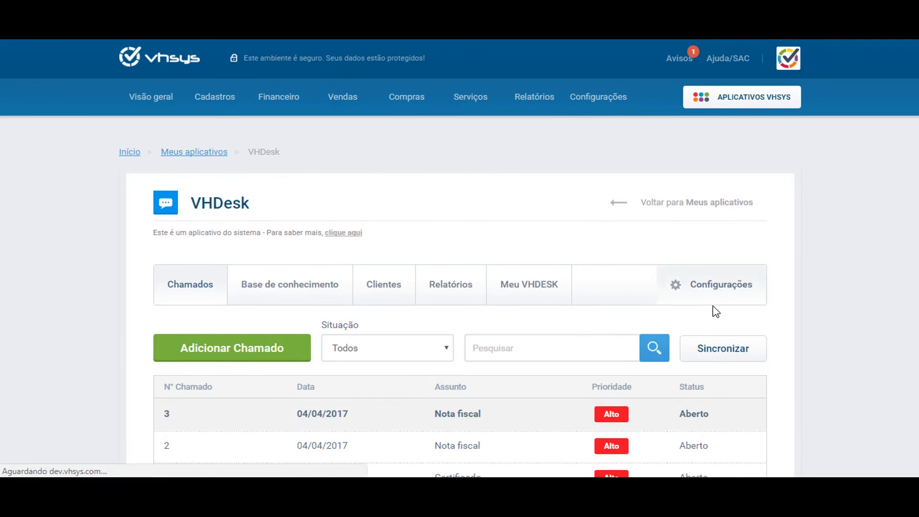
scroll(165, 206, "down", 7)
scroll(168, 206, "up", 7)
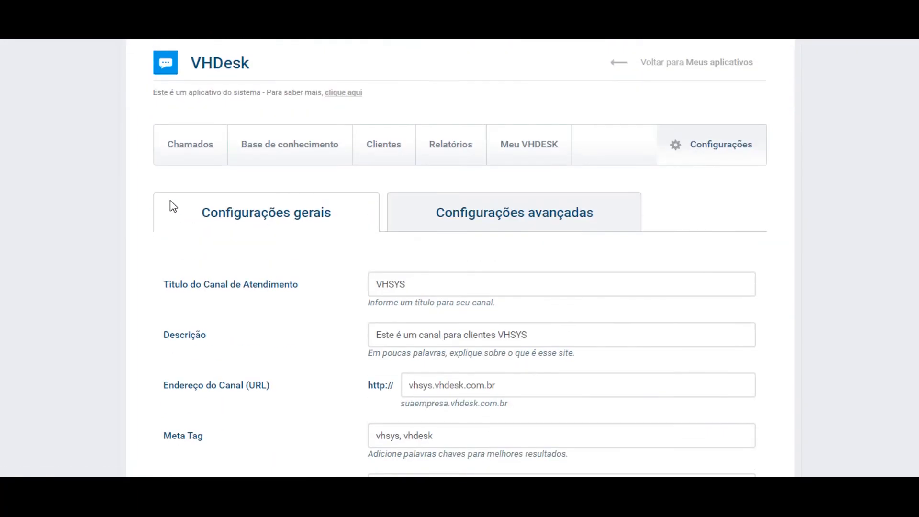
left_click(197, 303)
scroll(16, 300, "down", 3)
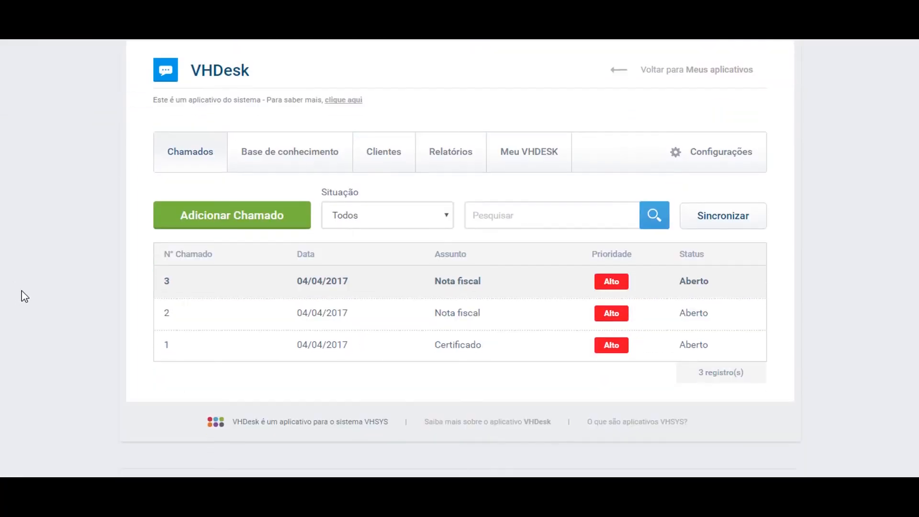
scroll(24, 296, "up", 3)
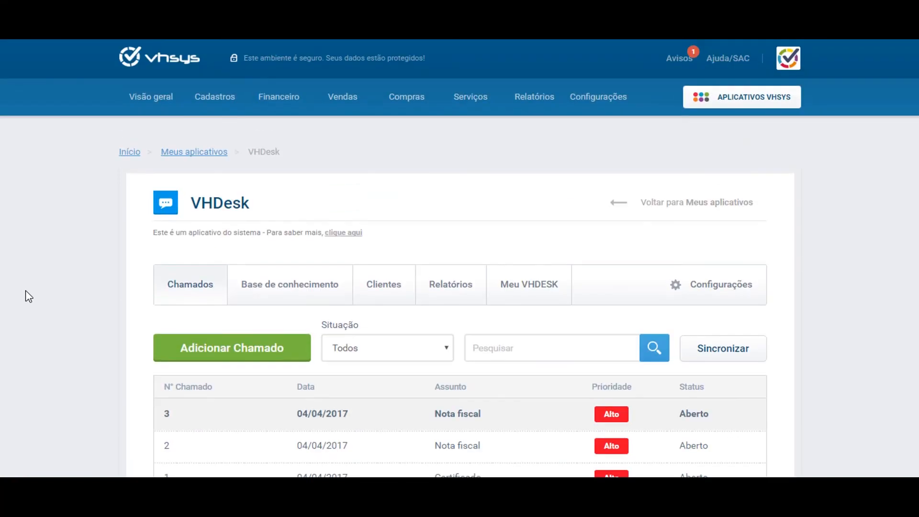